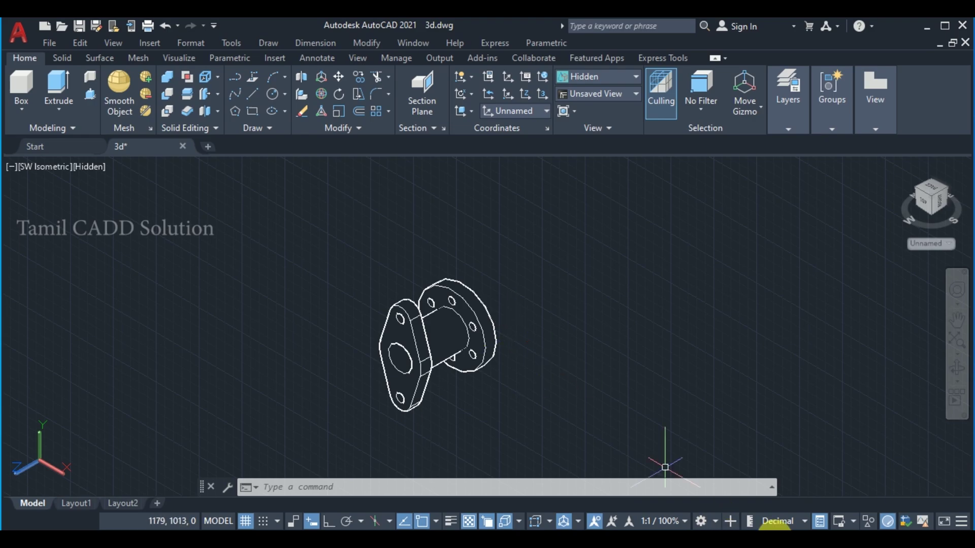
# - Check the reference image, then zoom and pan to enlarge the flanged fitting
pyautogui.click(764, 523)
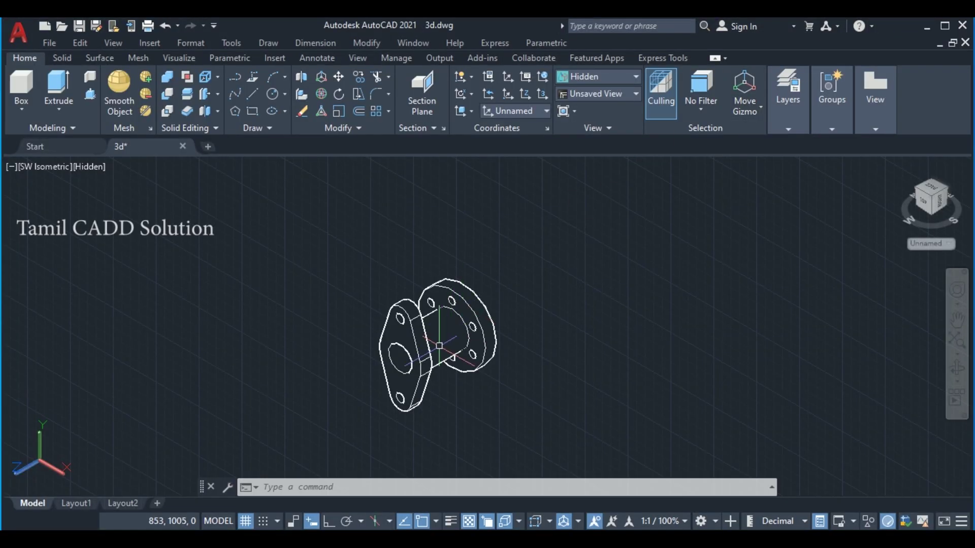
pyautogui.scroll(2, 438, 296)
pyautogui.keyDown('shift'); pyautogui.moveTo(438, 296); pyautogui.dragTo(432, 304, button='middle'); pyautogui.keyUp('shift')
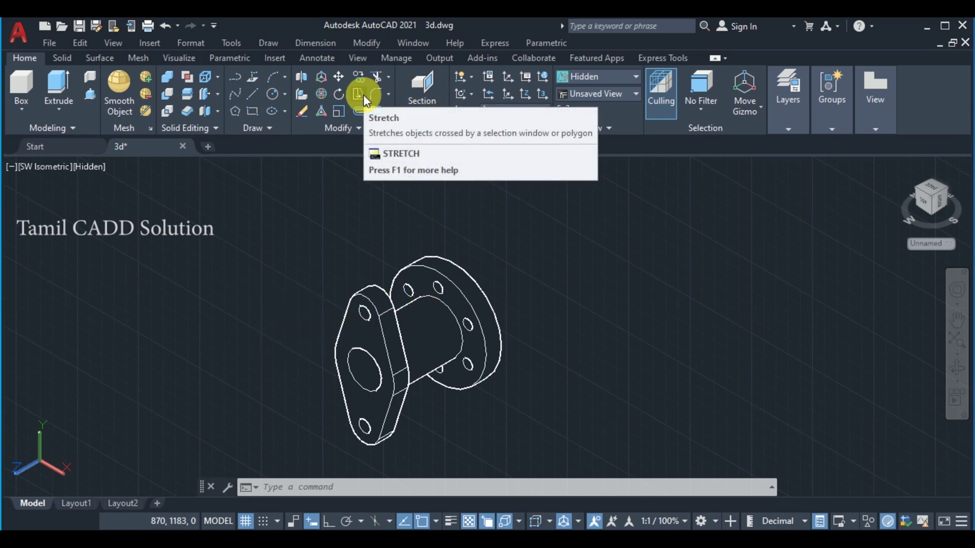
# - Give the Standard dimension style arrow size 6, text height 7 and precision 0
pyautogui.write('d')
pyautogui.press('Return')
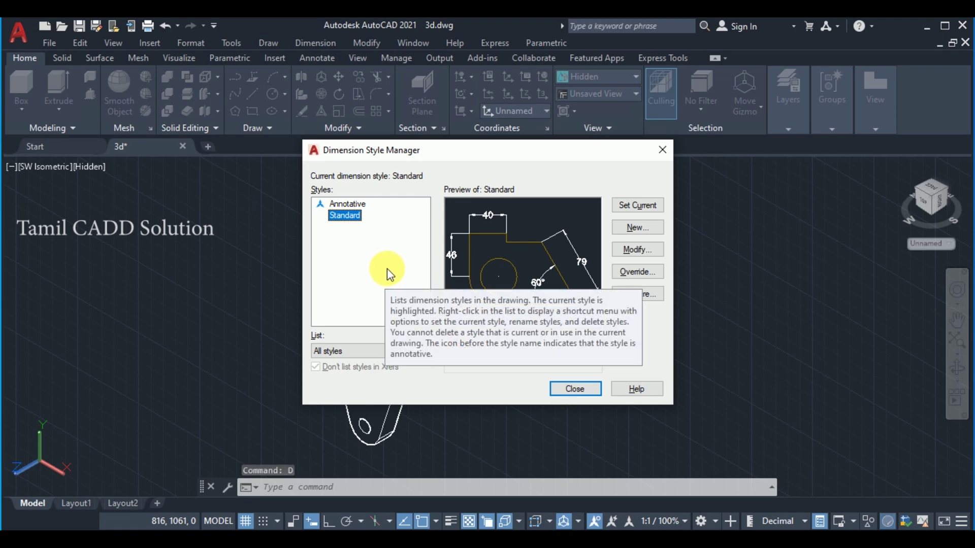
pyautogui.click(635, 250)
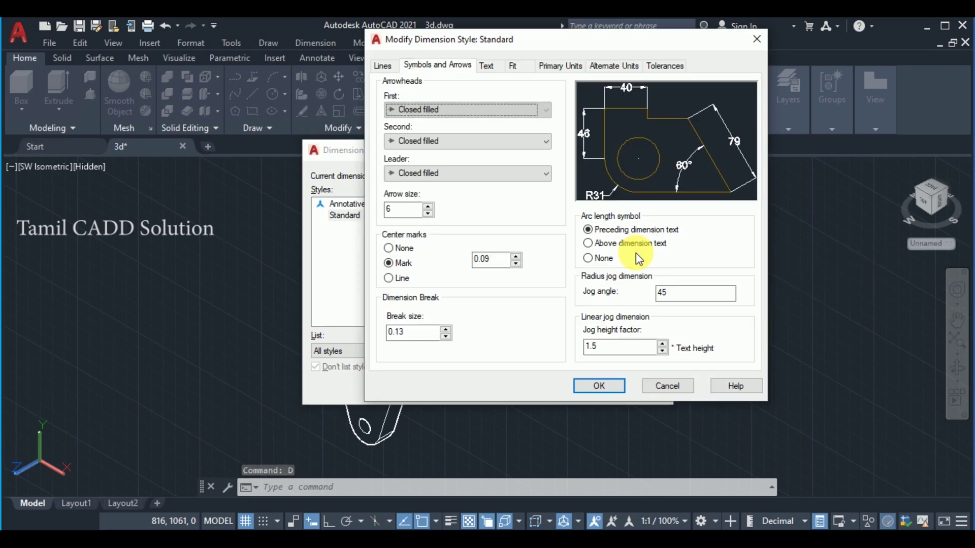
pyautogui.click(454, 70)
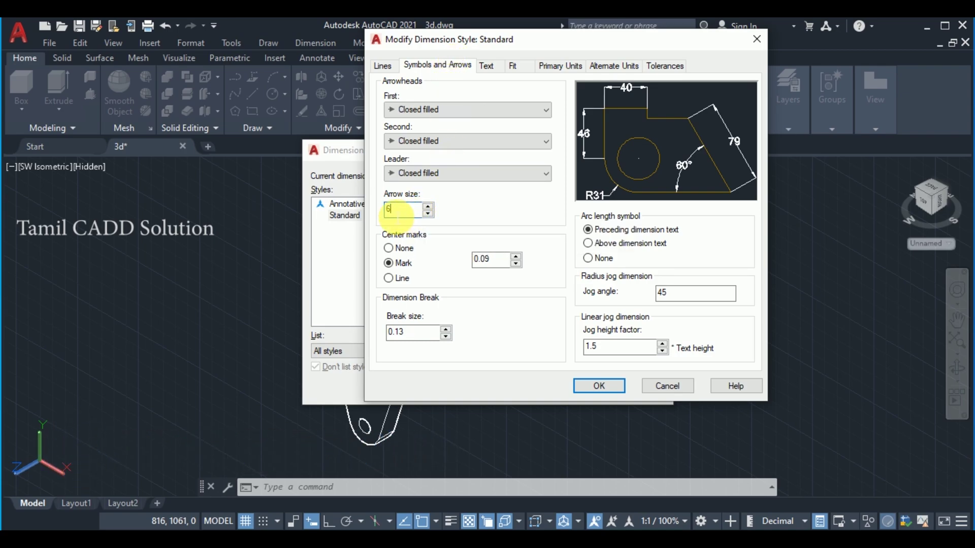
pyautogui.click(488, 68)
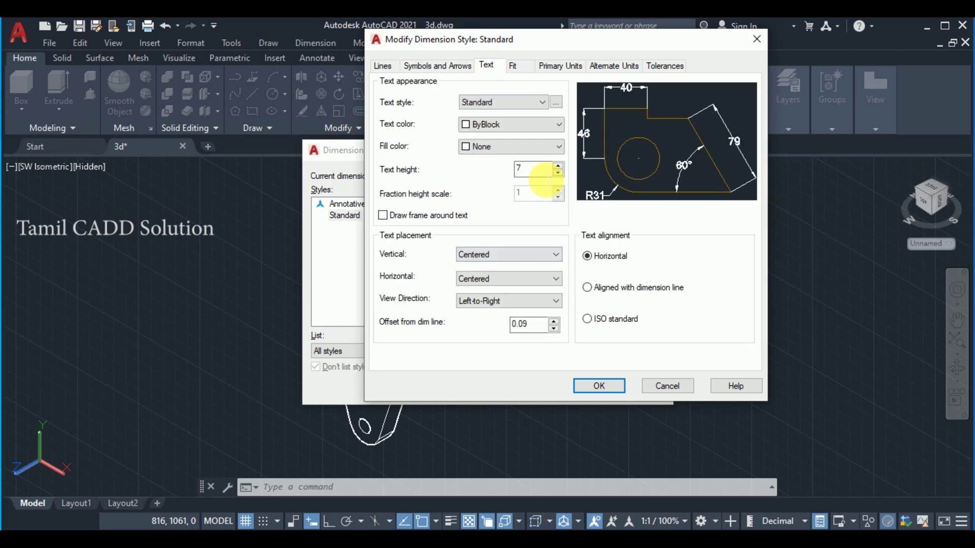
pyautogui.doubleClick(521, 169)
pyautogui.click(552, 65)
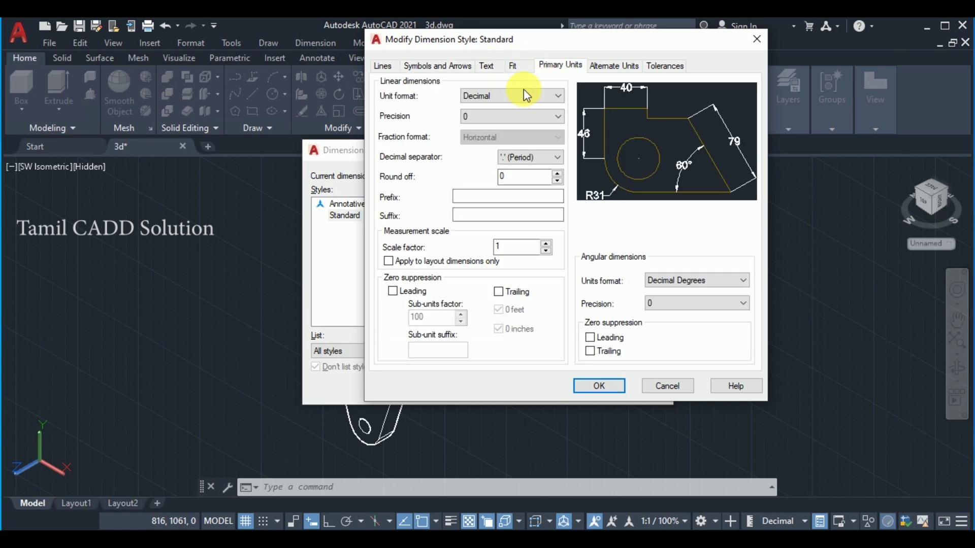
pyautogui.click(485, 121)
pyautogui.click(609, 387)
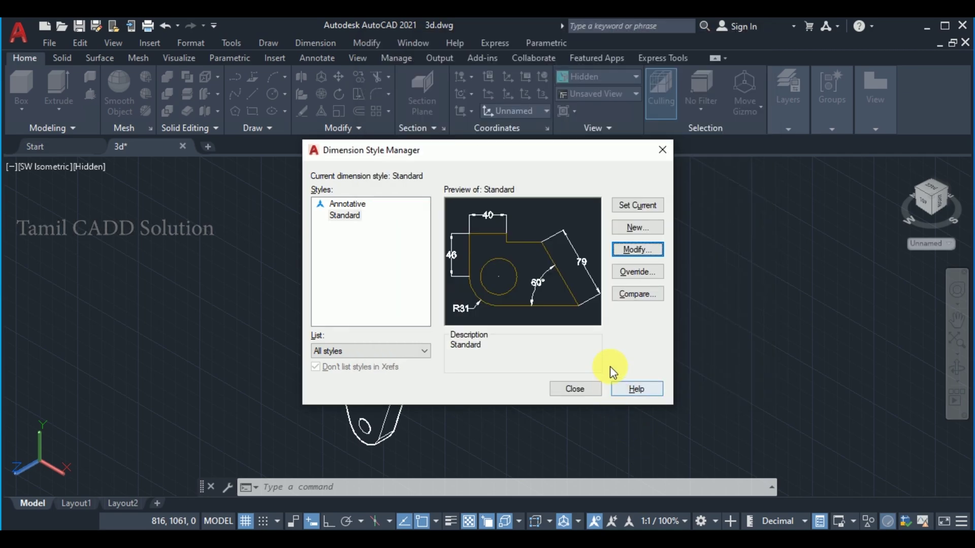
pyautogui.click(580, 387)
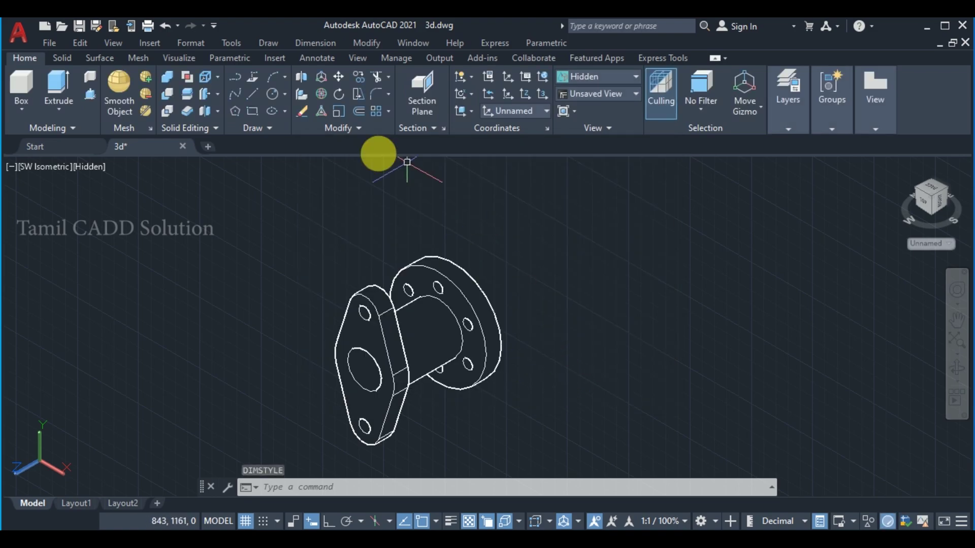
# - Add a Ø98 diameter dimension to the flange's outer circle
pyautogui.click(218, 26)
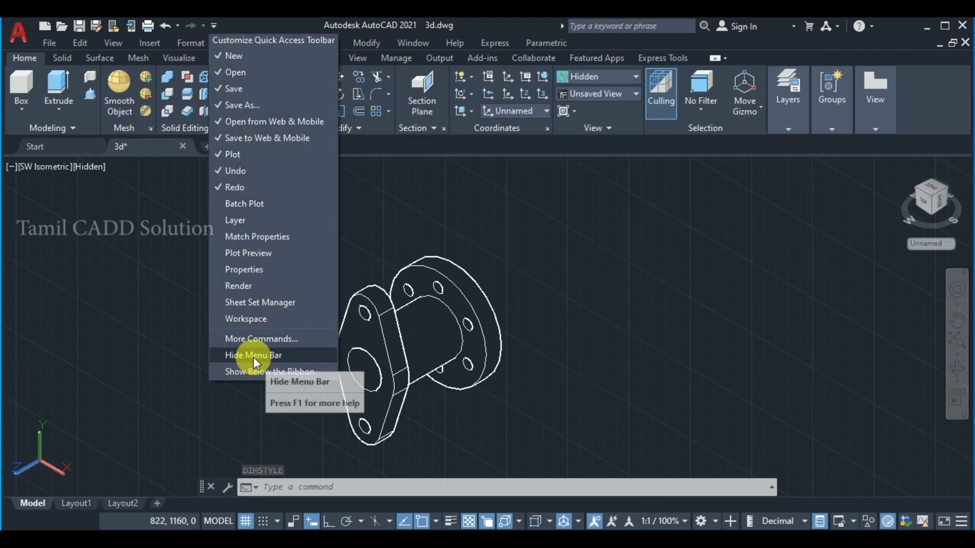
pyautogui.click(394, 38)
pyautogui.click(307, 46)
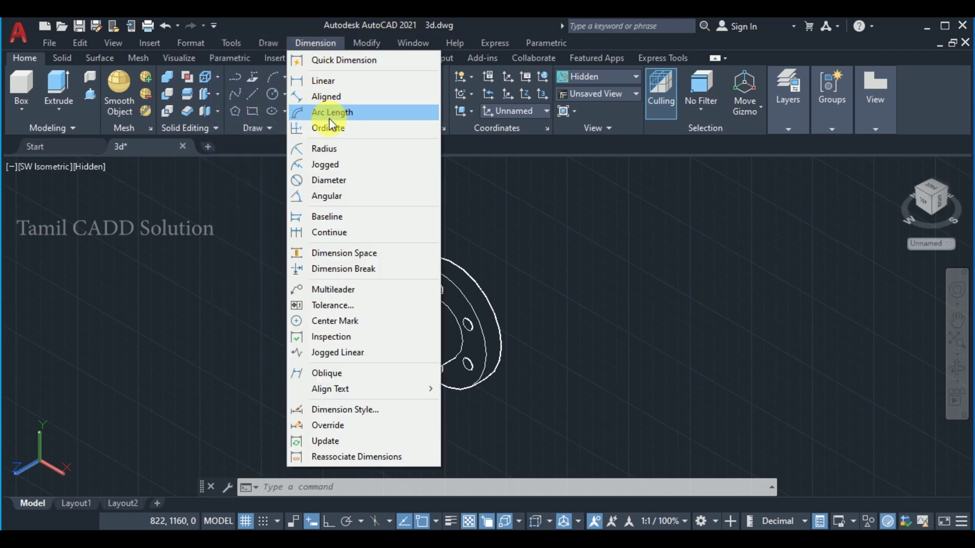
pyautogui.click(329, 183)
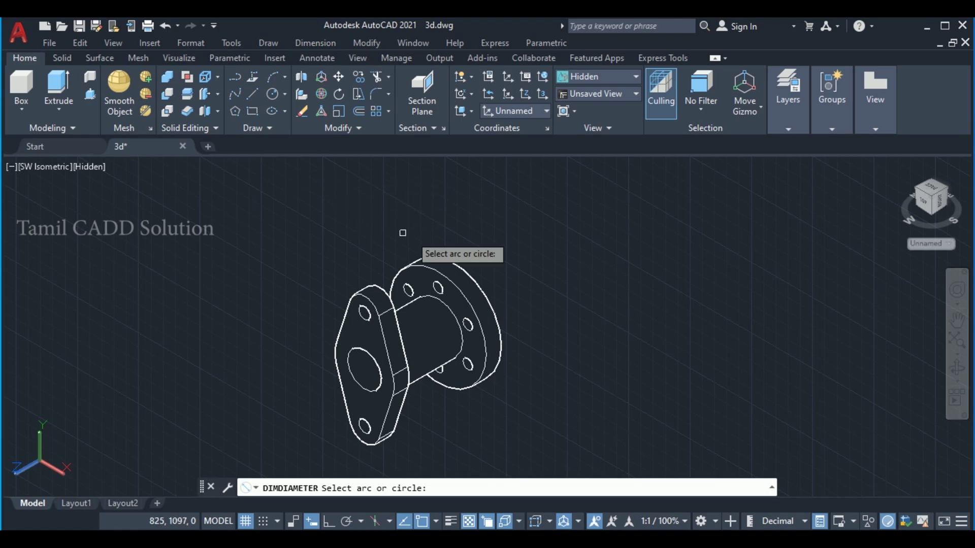
pyautogui.click(477, 283)
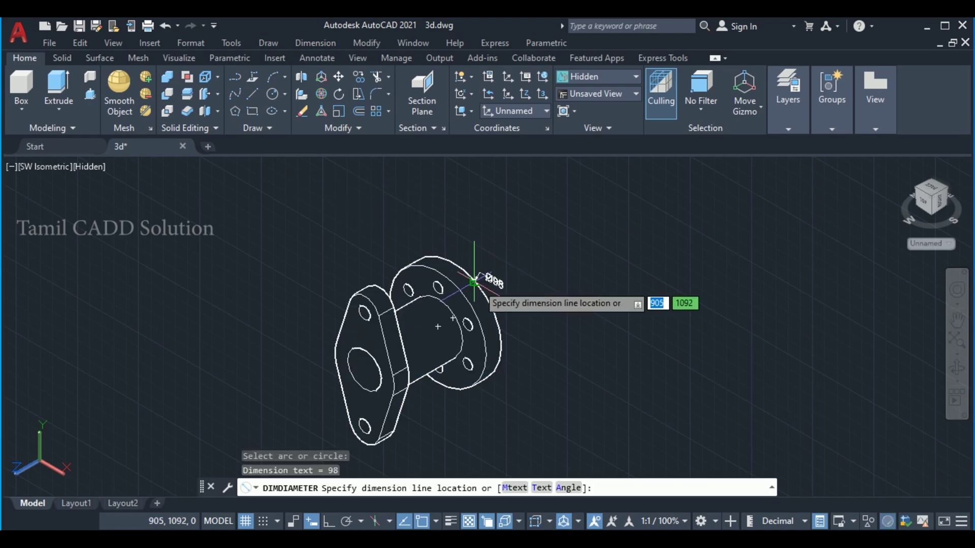
pyautogui.click(514, 276)
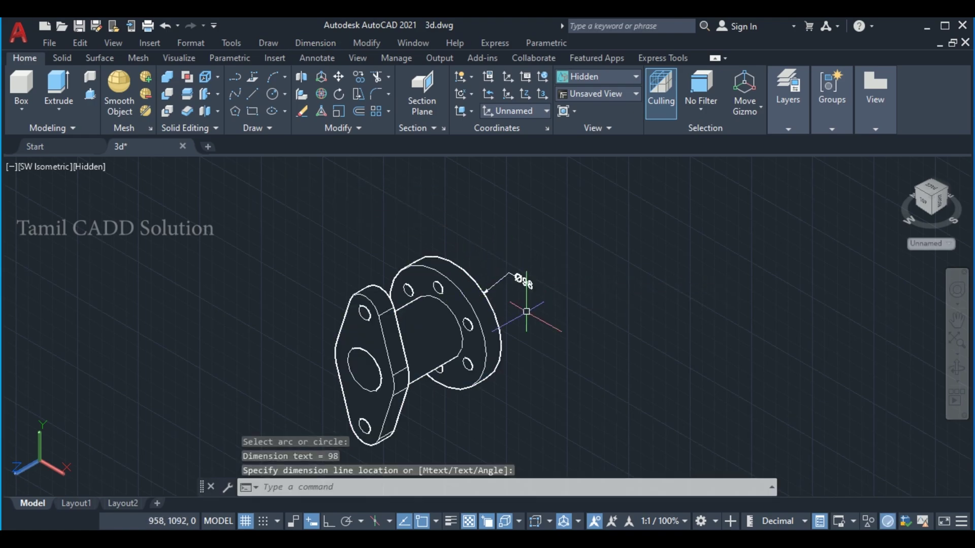
pyautogui.scroll(3, 551, 279)
pyautogui.scroll(-1, 469, 269)
pyautogui.scroll(3, 378, 345)
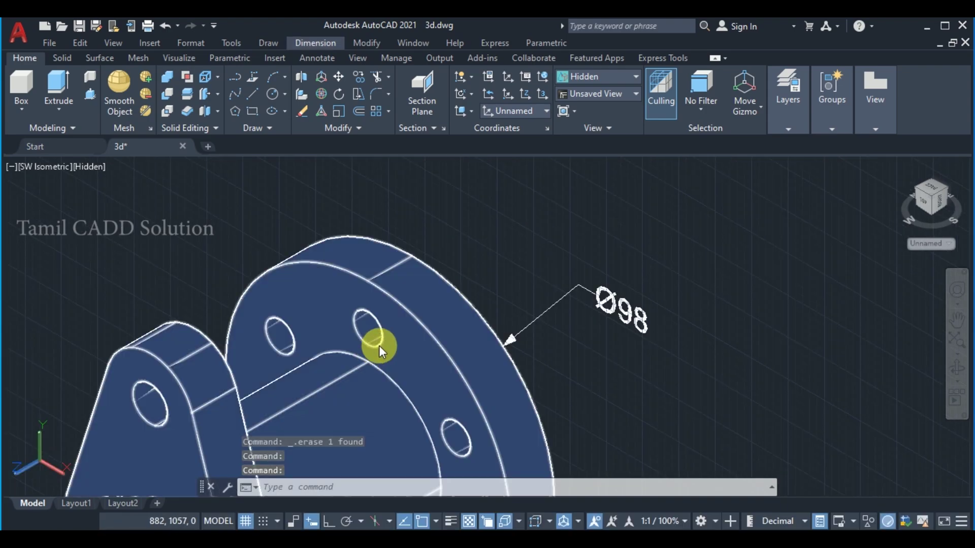
pyautogui.scroll(-1, 379, 346)
# - Dimension one bolt hole as Ø10, then pan and orbit the view
pyautogui.click(310, 45)
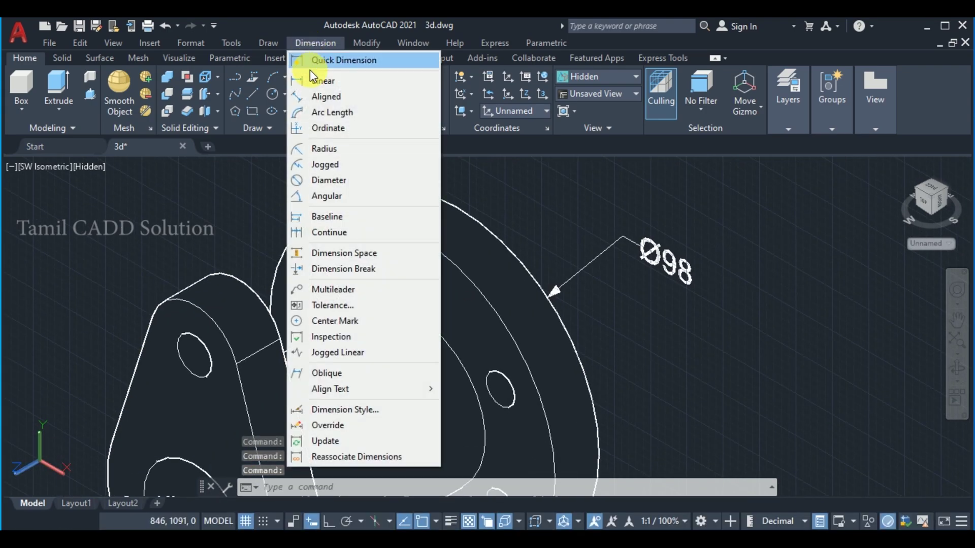
pyautogui.click(328, 181)
pyautogui.click(514, 397)
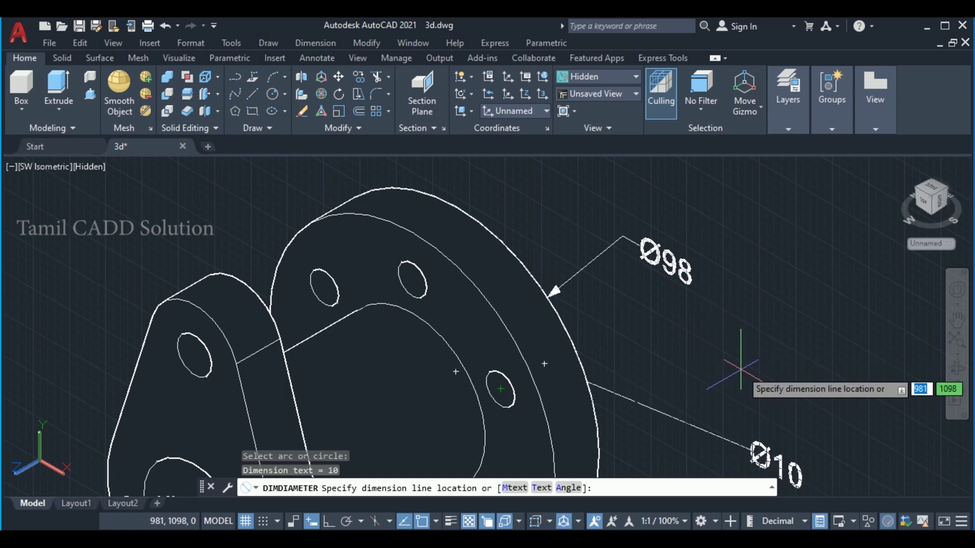
pyautogui.click(744, 363)
pyautogui.moveTo(743, 363); pyautogui.dragTo(632, 240, button='middle')
pyautogui.scroll(-2, 528, 312)
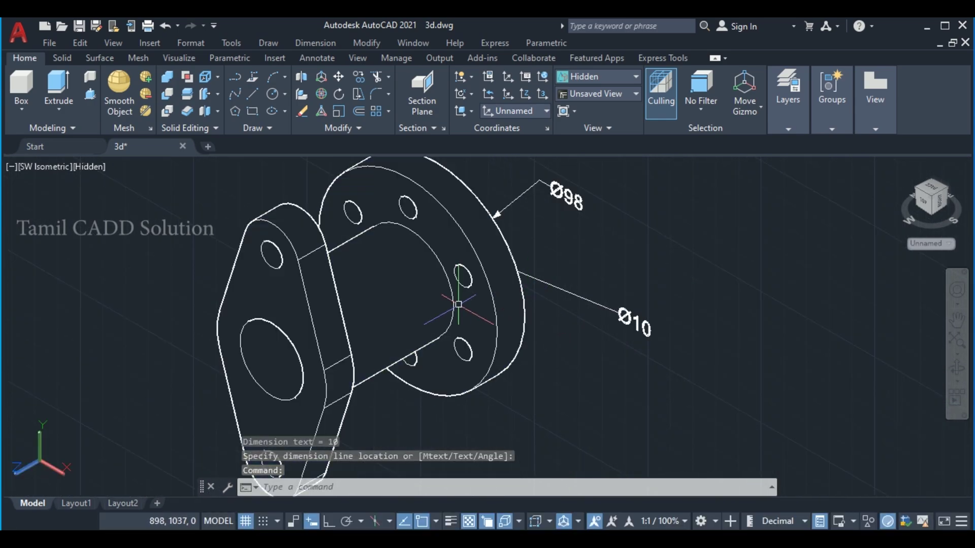
pyautogui.scroll(2, 470, 259)
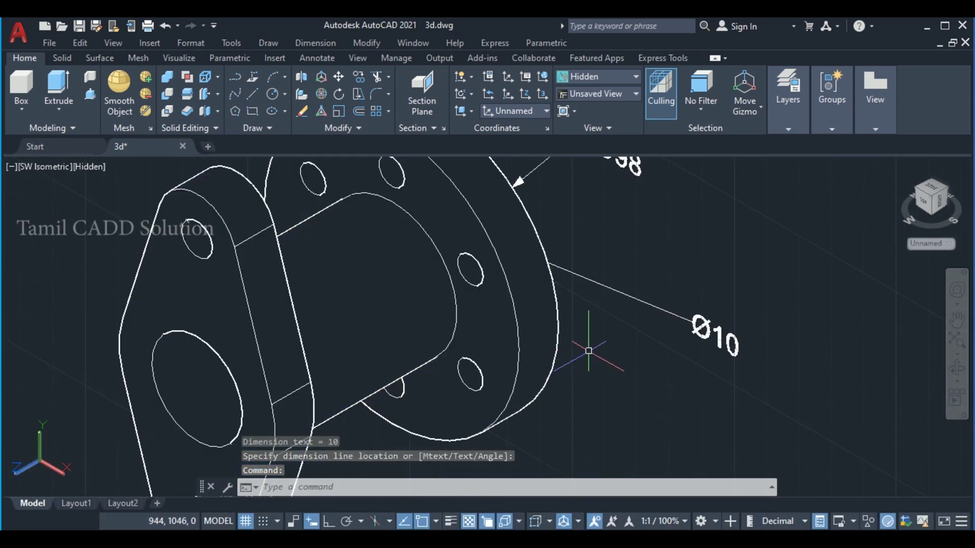
pyautogui.moveTo(587, 349)
pyautogui.keyDown('shift'); pyautogui.mouseDown(button='middle')
pyautogui.moveTo(472, 325)
pyautogui.moveTo(505, 311)
pyautogui.moveTo(638, 327)
pyautogui.moveTo(581, 359)
pyautogui.moveTo(535, 337)
pyautogui.moveTo(612, 355)
pyautogui.moveTo(474, 290)
pyautogui.moveTo(409, 285)
pyautogui.moveTo(522, 276)
pyautogui.mouseUp(button='middle'); pyautogui.keyUp('shift')
# - Delete the Ø10 dimension and switch the visual style to 2D Wireframe
pyautogui.click(673, 328)
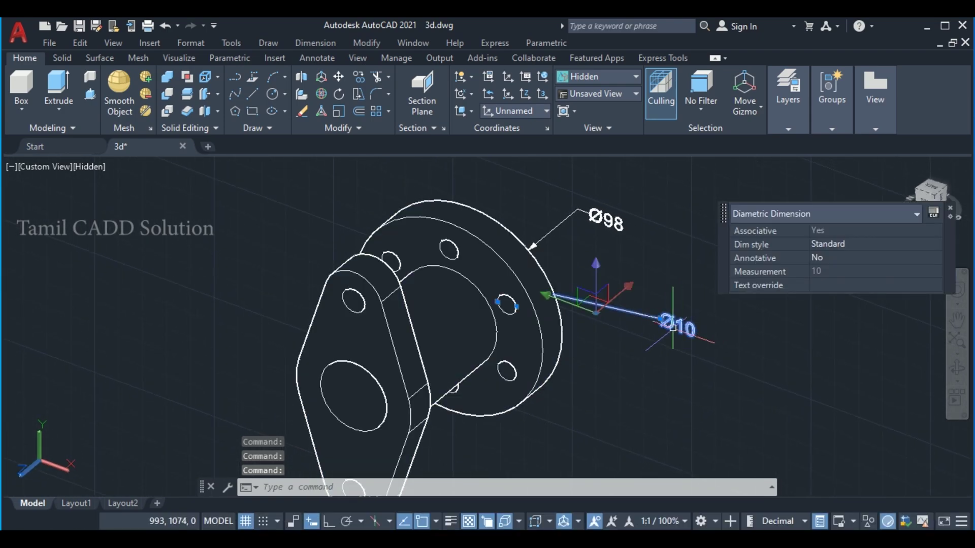
pyautogui.press('Delete')
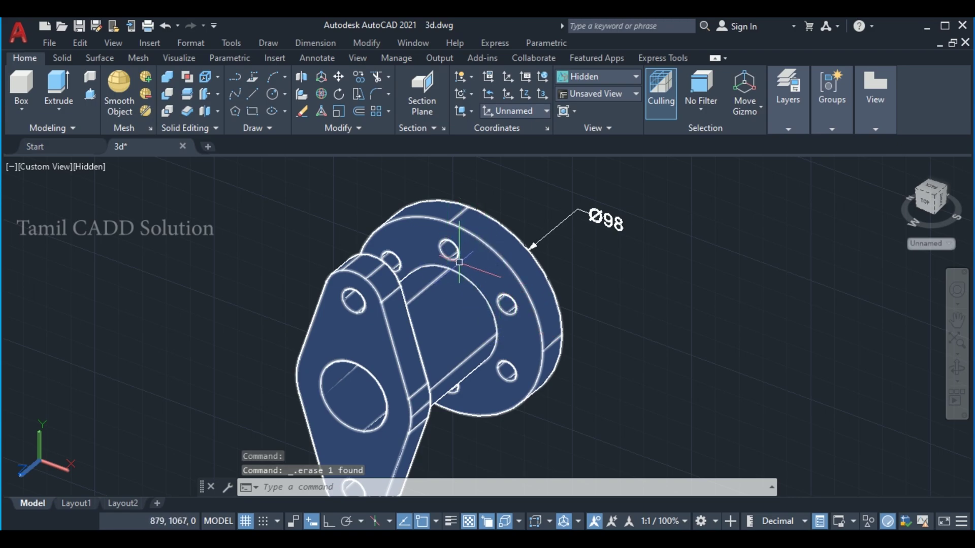
pyautogui.keyDown('shift'); pyautogui.moveTo(459, 263); pyautogui.dragTo(464, 289, button='middle'); pyautogui.keyUp('shift')
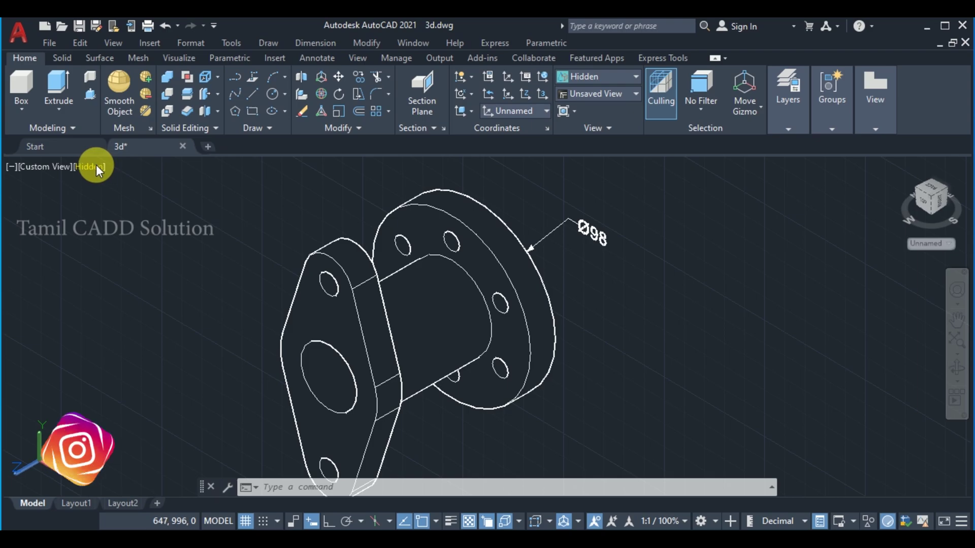
pyautogui.click(92, 166)
pyautogui.click(143, 203)
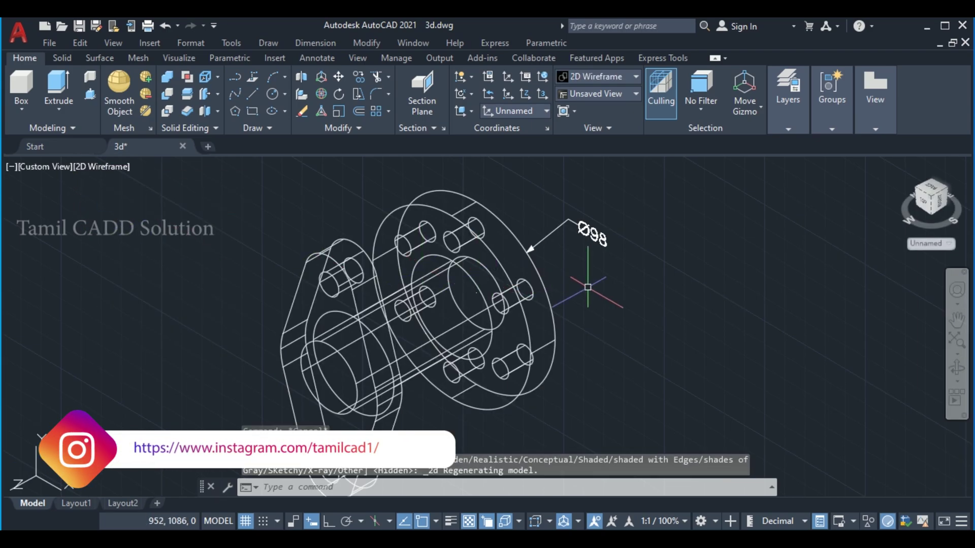
# - Draw a radius-35 circle through the bolt-hole centres with ACAD_ISO02W100 dashed linetype
pyautogui.write('c')
pyautogui.press('Return')
pyautogui.click(436, 301)
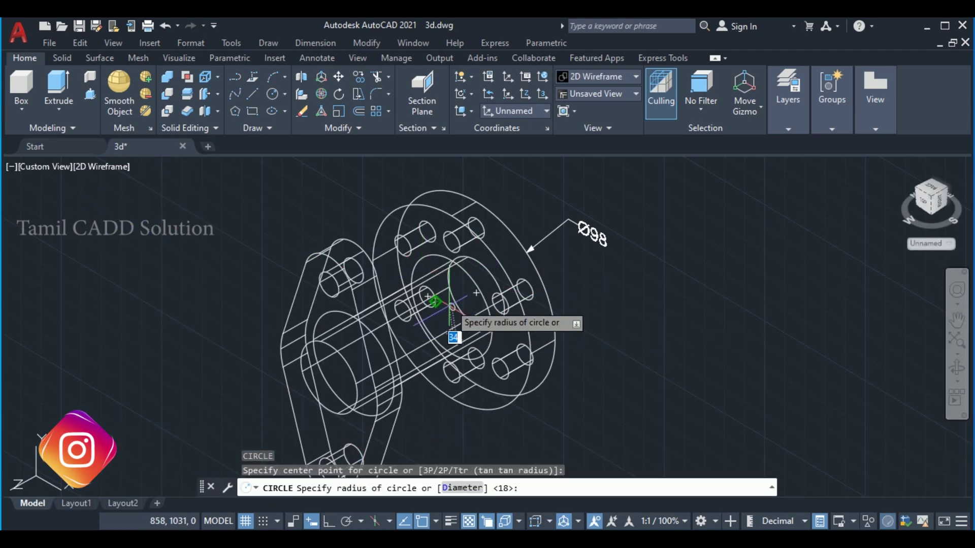
pyautogui.click(451, 242)
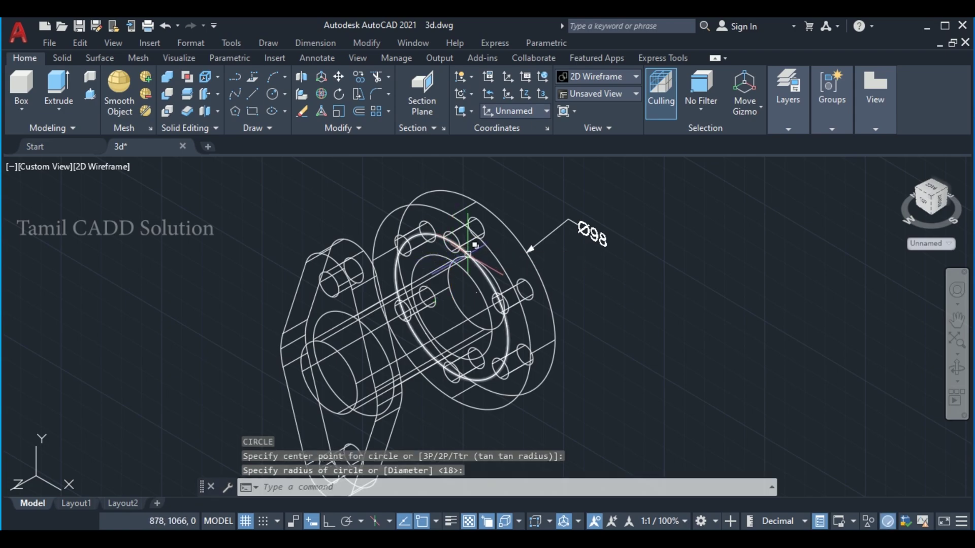
pyautogui.click(451, 241)
pyautogui.click(645, 184)
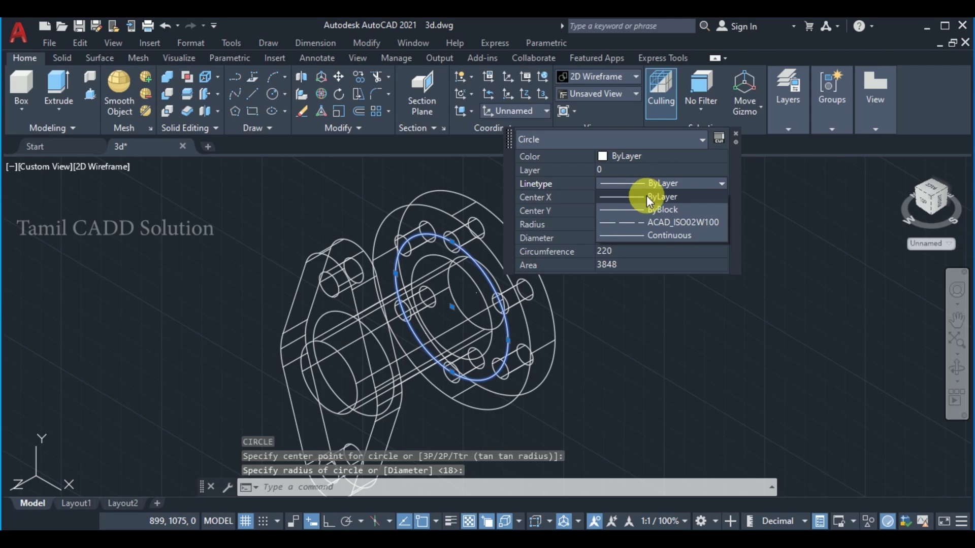
pyautogui.click(646, 224)
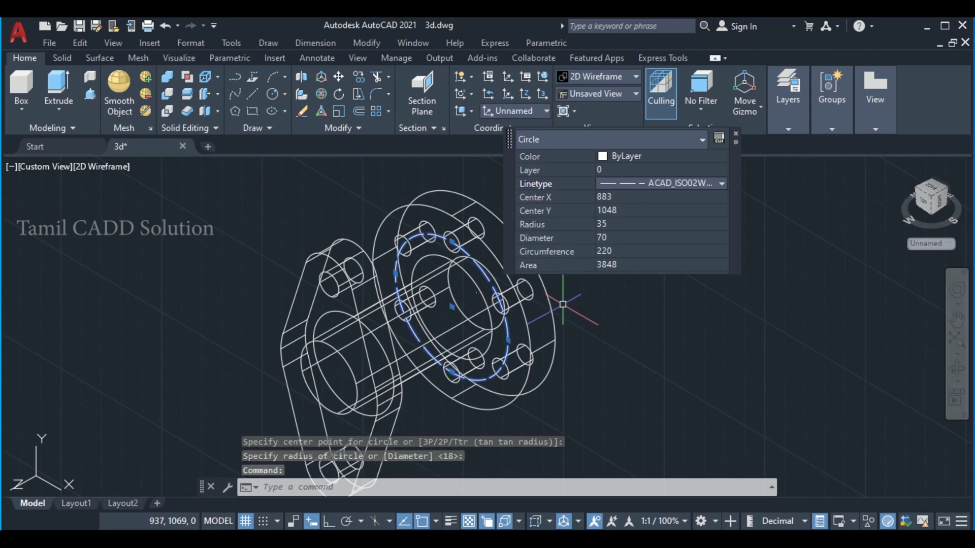
pyautogui.press('Escape')
pyautogui.press('Escape')
pyautogui.click(104, 165)
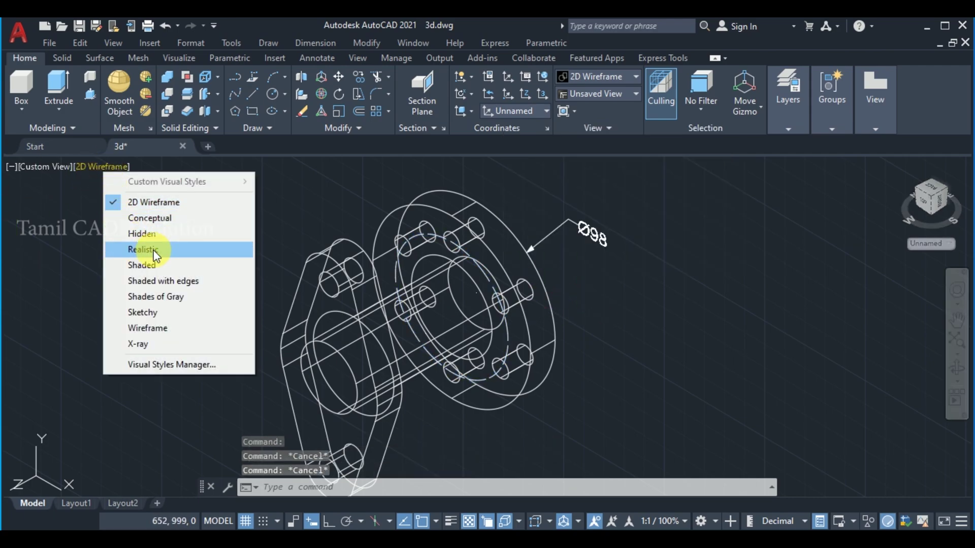
pyautogui.click(178, 250)
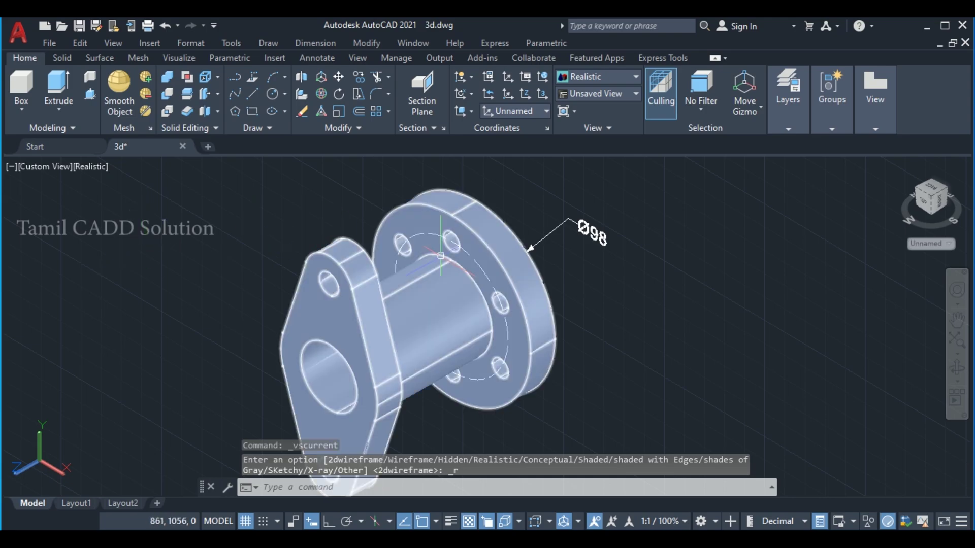
pyautogui.scroll(2, 449, 259)
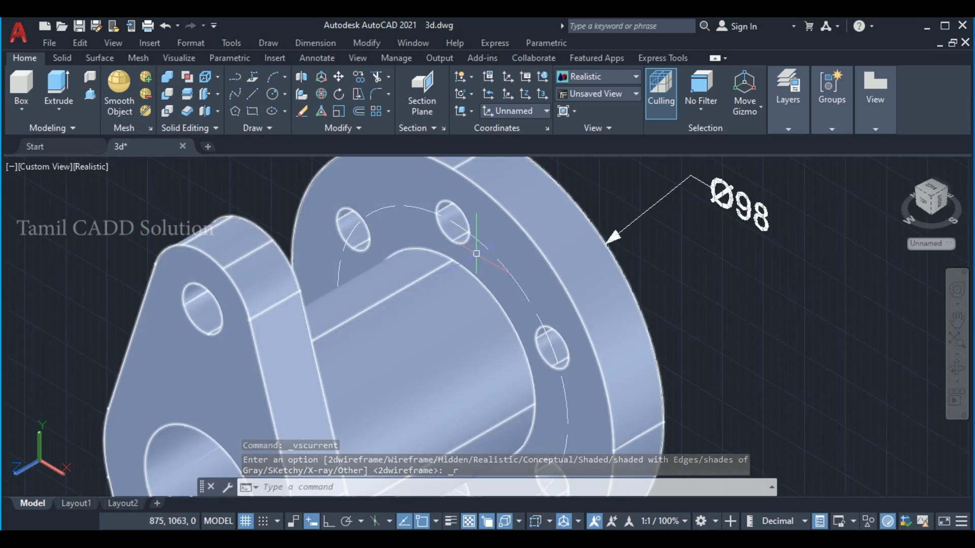
pyautogui.scroll(-2, 449, 259)
pyautogui.scroll(1, 421, 262)
pyautogui.click(32, 468)
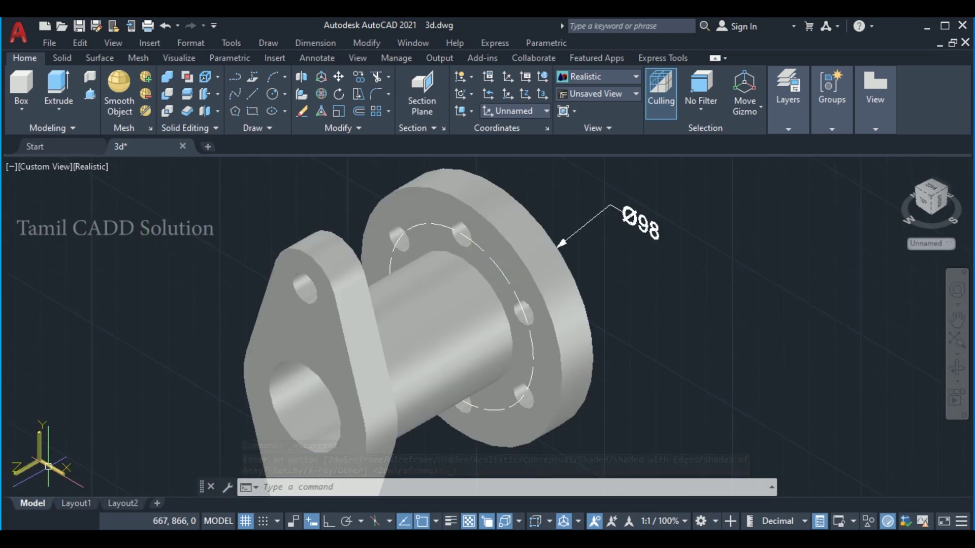
pyautogui.click(40, 461)
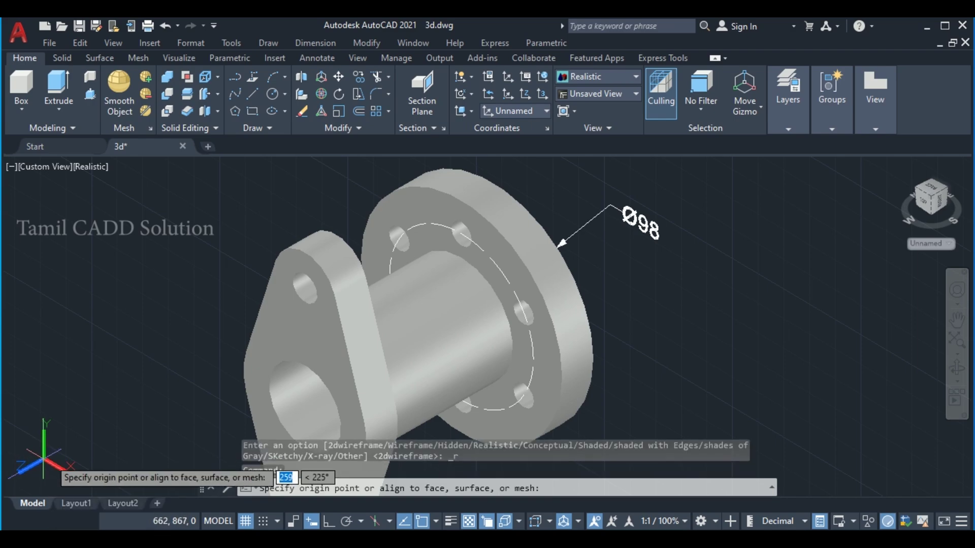
pyautogui.scroll(1, 490, 248)
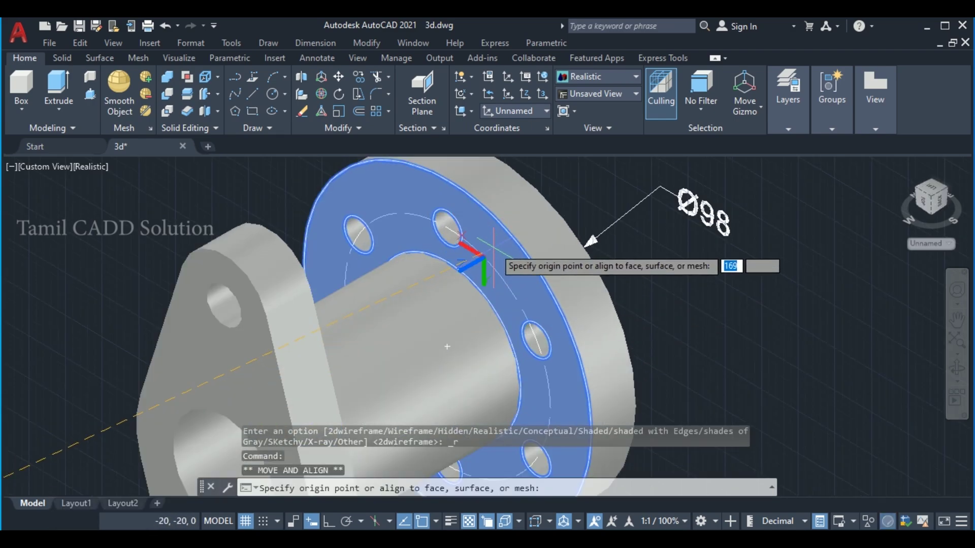
pyautogui.scroll(2, 490, 248)
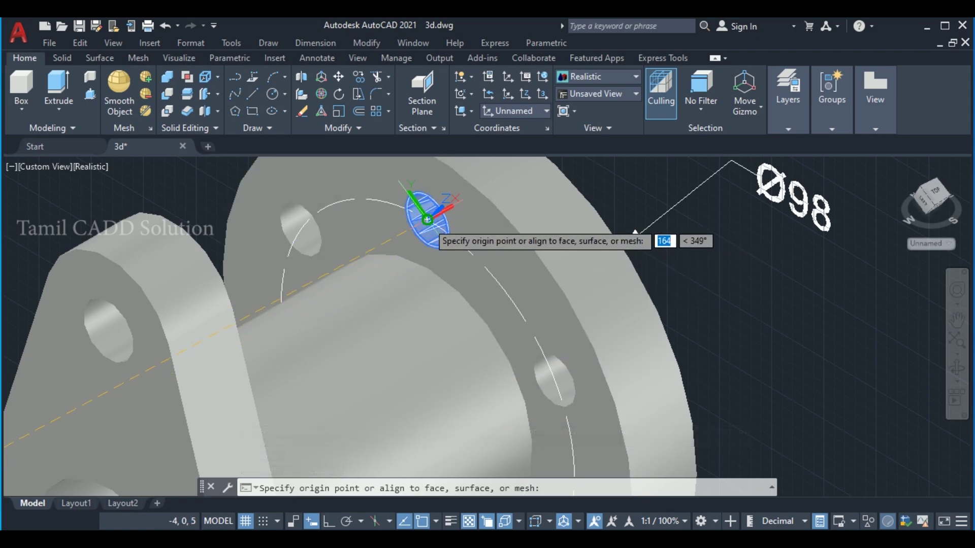
pyautogui.press('Escape')
pyautogui.scroll(-3, 503, 264)
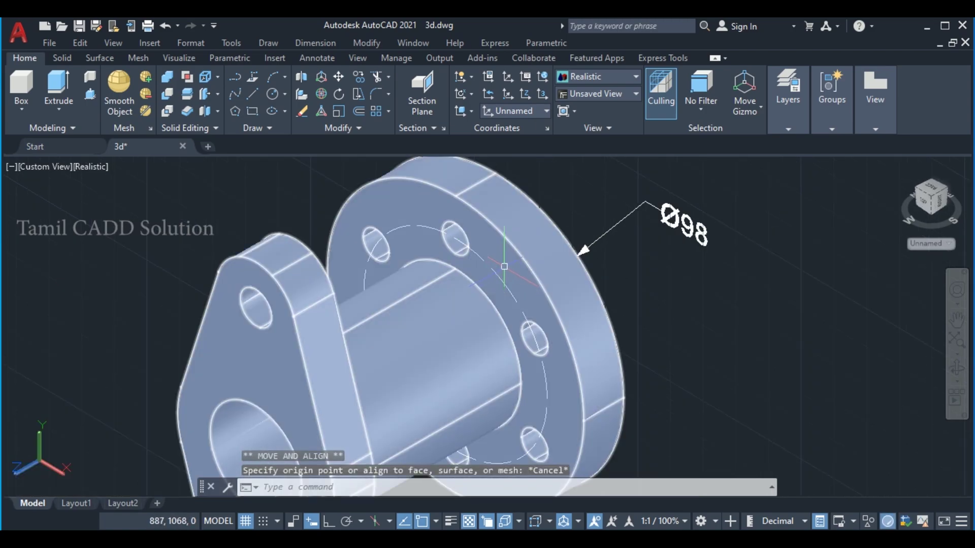
pyautogui.scroll(-5, 505, 266)
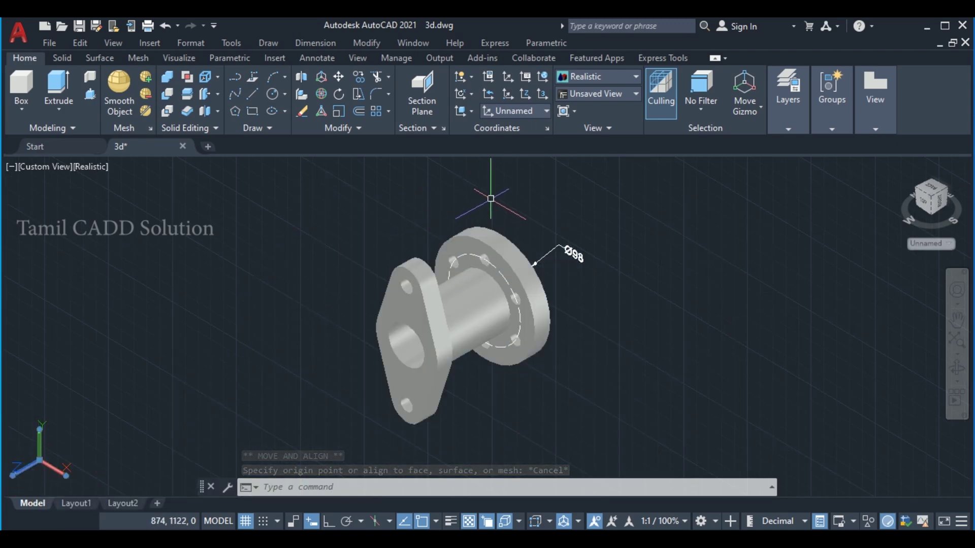
# - Pan back to the part and select the UCS icon
pyautogui.scroll(-4, 389, 263)
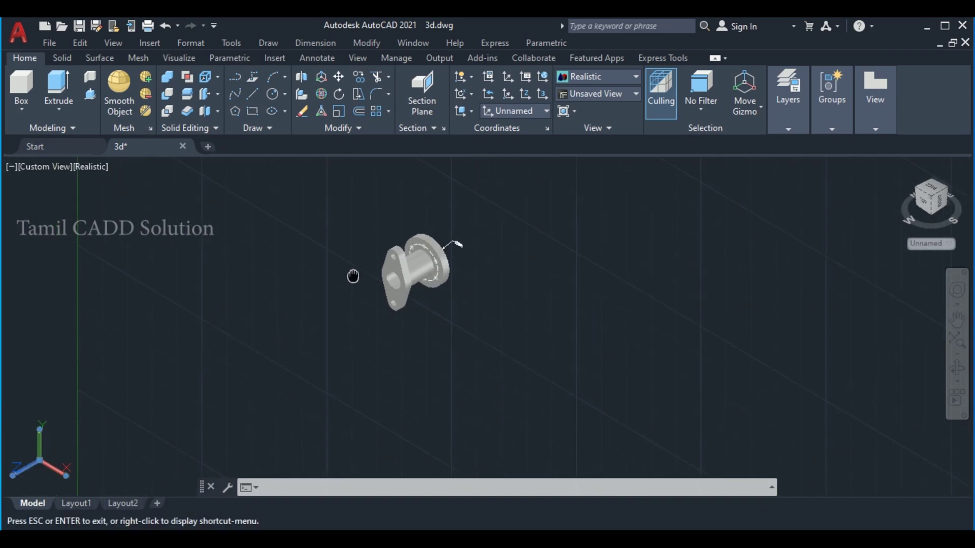
pyautogui.moveTo(367, 288)
pyautogui.mouseDown(button='middle')
pyautogui.moveTo(294, 356)
pyautogui.moveTo(292, 310)
pyautogui.moveTo(371, 219)
pyautogui.mouseUp(button='middle')
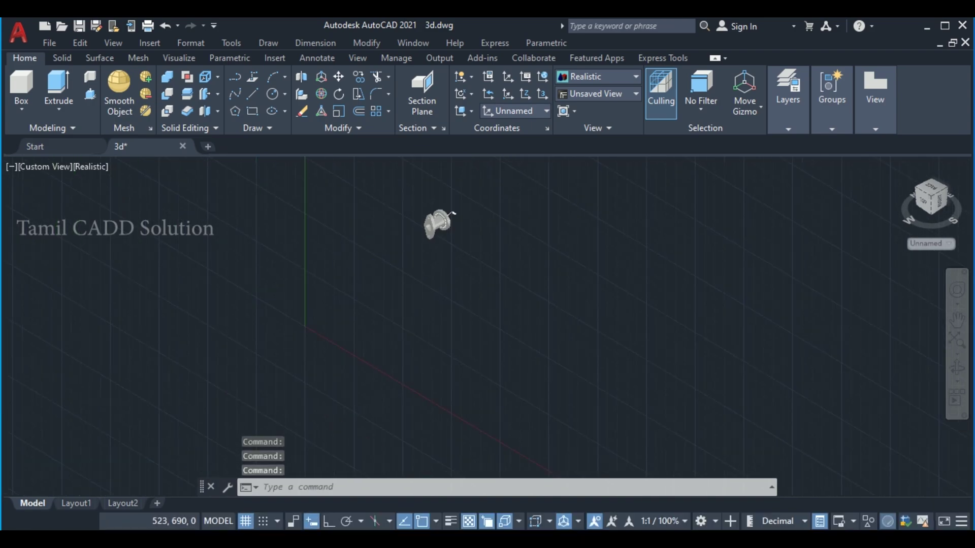
pyautogui.moveTo(337, 305); pyautogui.dragTo(290, 347, button='middle')
pyautogui.click(272, 359)
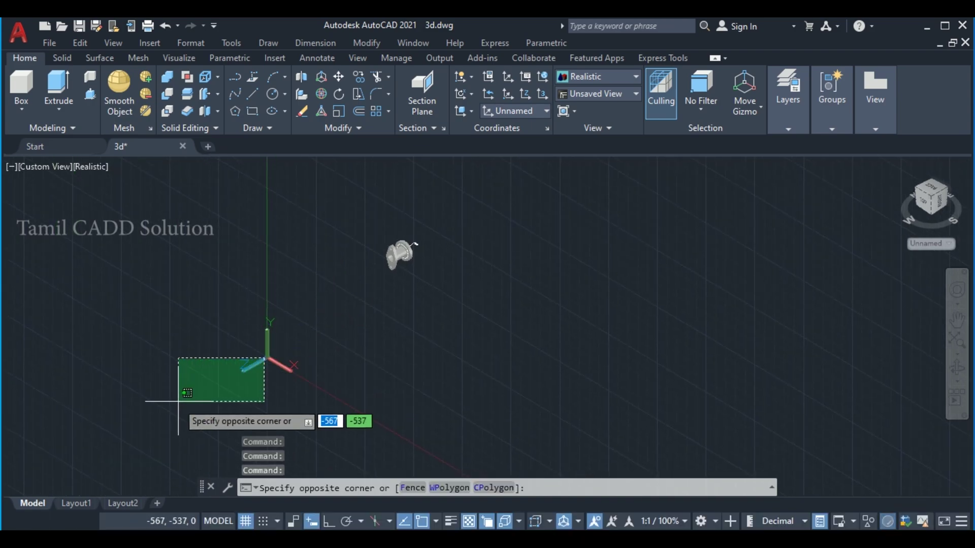
pyautogui.click(174, 402)
pyautogui.click(305, 331)
pyautogui.click(263, 374)
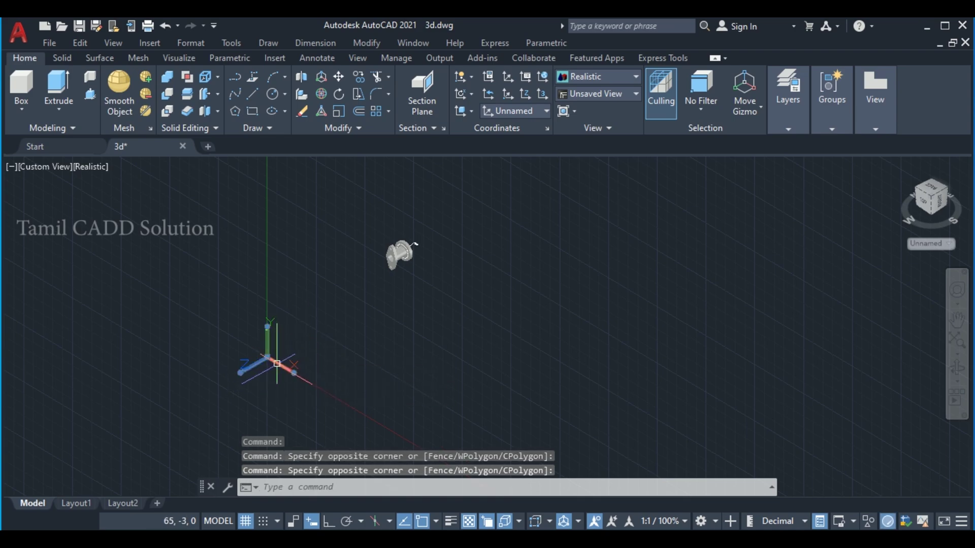
pyautogui.scroll(5, 412, 243)
pyautogui.scroll(1, 411, 242)
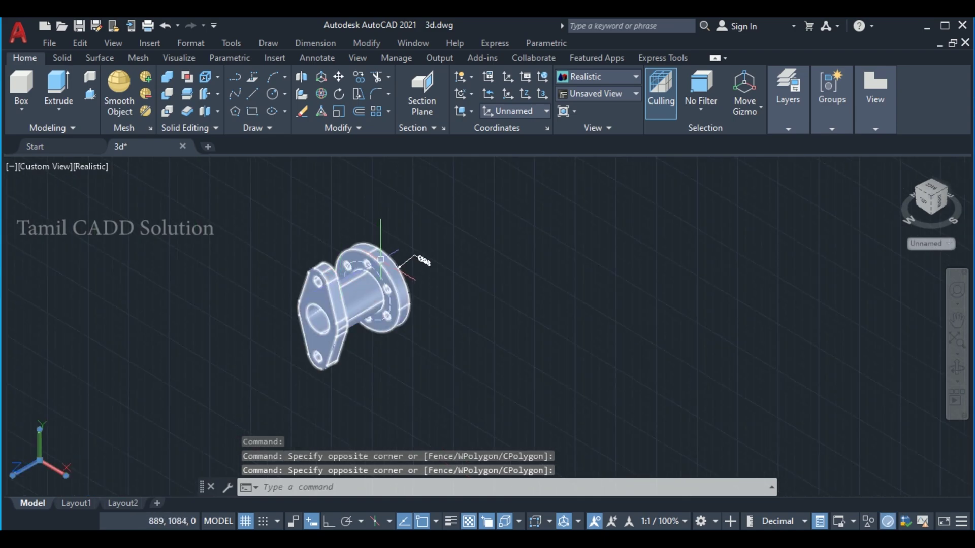
pyautogui.scroll(-8, 381, 259)
pyautogui.click(323, 305)
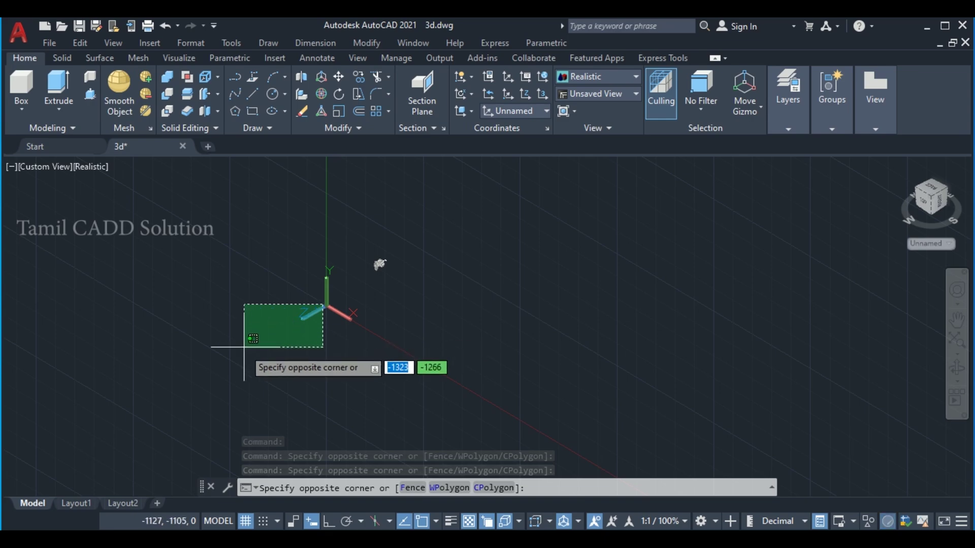
pyautogui.click(201, 383)
# - Move the UCS origin 15 units along +Z with Ortho turned on
pyautogui.click(323, 307)
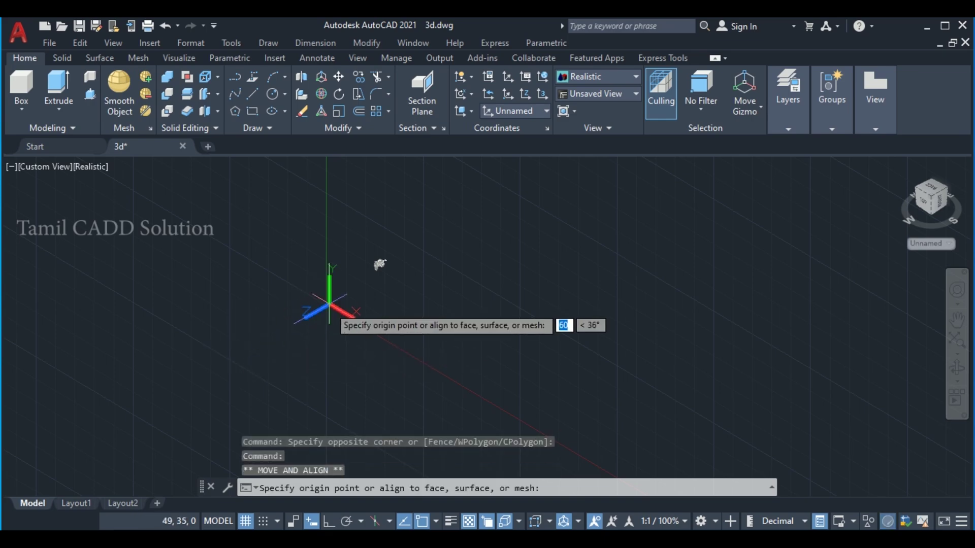
pyautogui.press('F8')
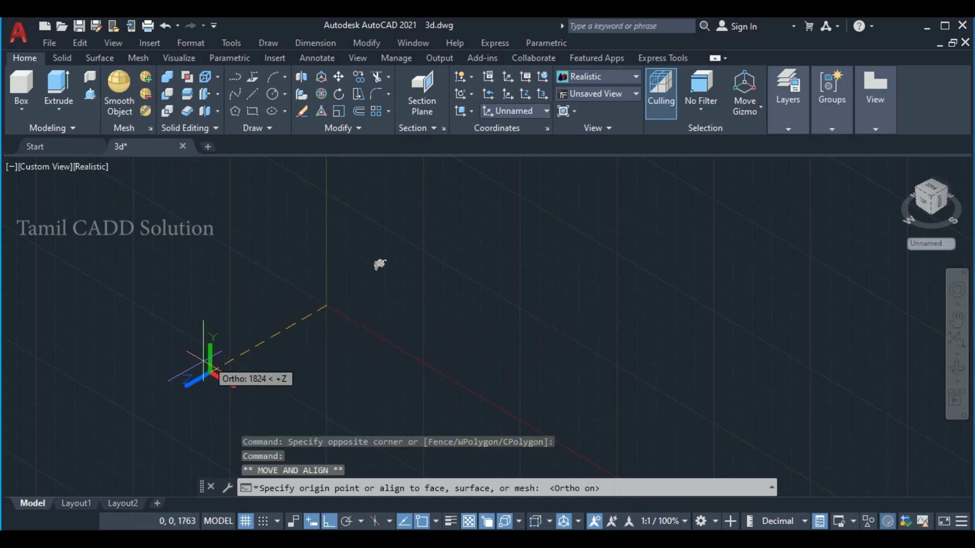
pyautogui.write('15')
pyautogui.press('Return')
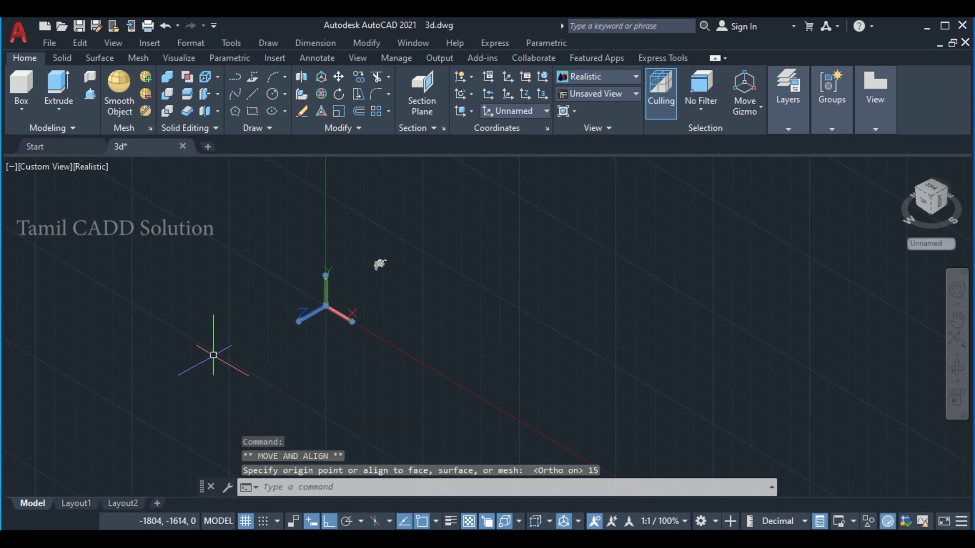
pyautogui.scroll(5, 388, 261)
pyautogui.scroll(5, 386, 243)
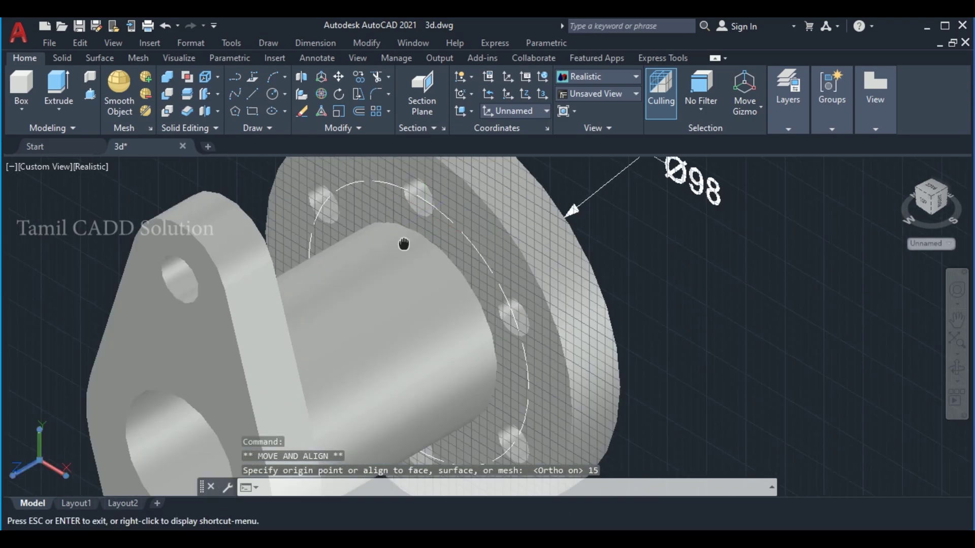
pyautogui.scroll(-3, 373, 195)
pyautogui.scroll(2, 373, 195)
pyautogui.scroll(2, 365, 208)
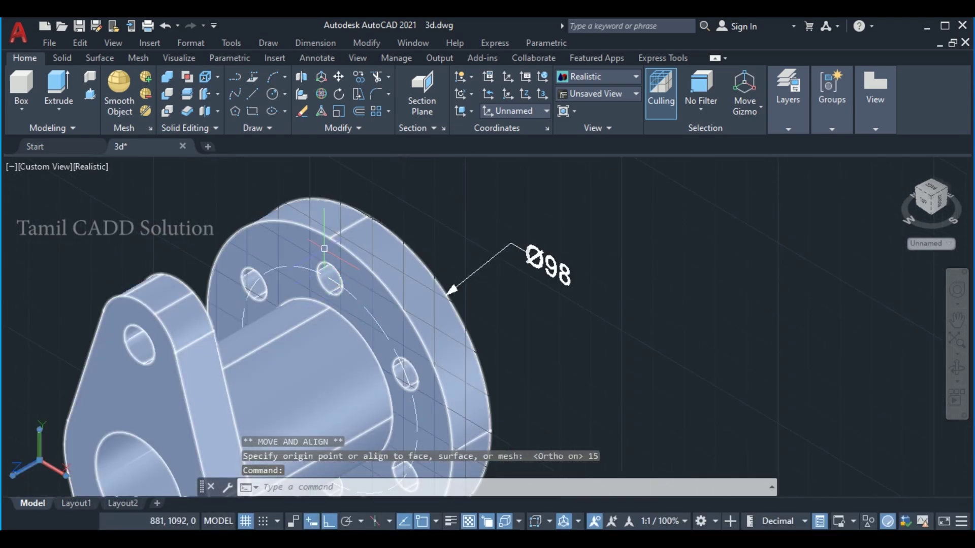
pyautogui.scroll(-3, 355, 224)
pyautogui.scroll(1, 350, 236)
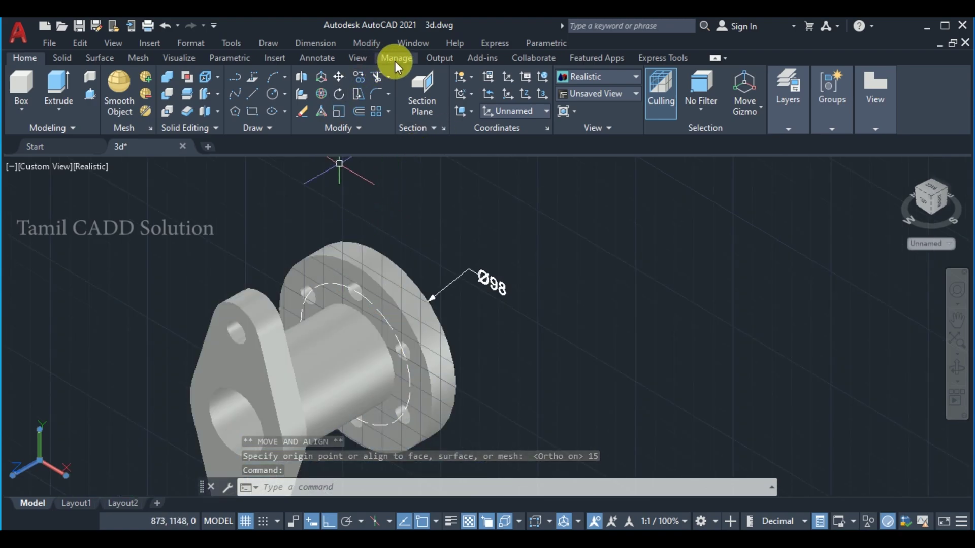
# - Dimension the dashed bolt circle as Ø70 and move its label below Ø98
pyautogui.click(325, 43)
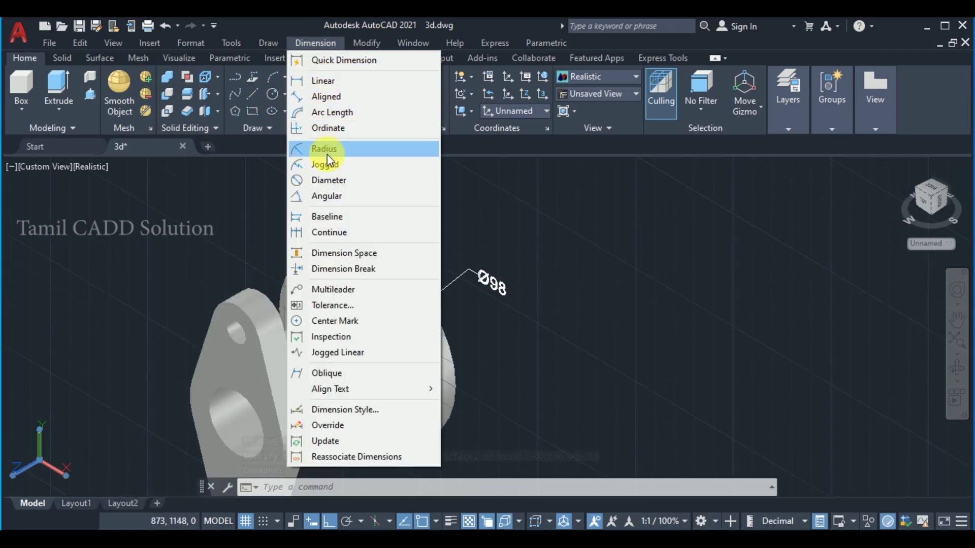
pyautogui.press('Return')
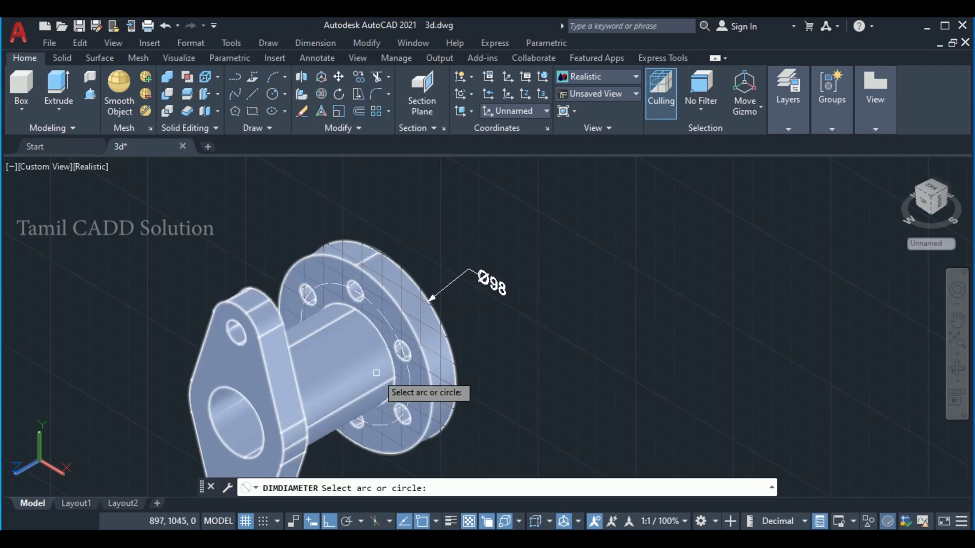
pyautogui.scroll(3, 401, 325)
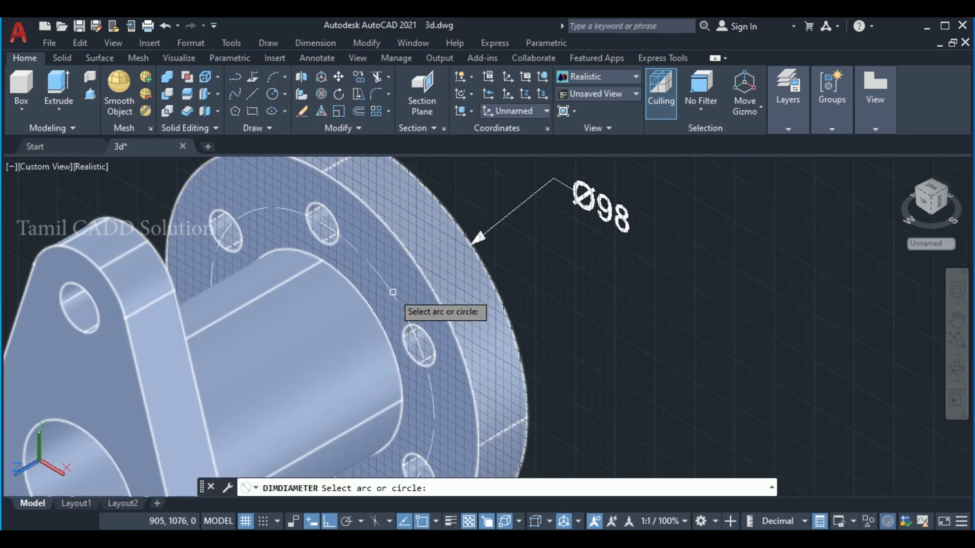
pyautogui.click(393, 291)
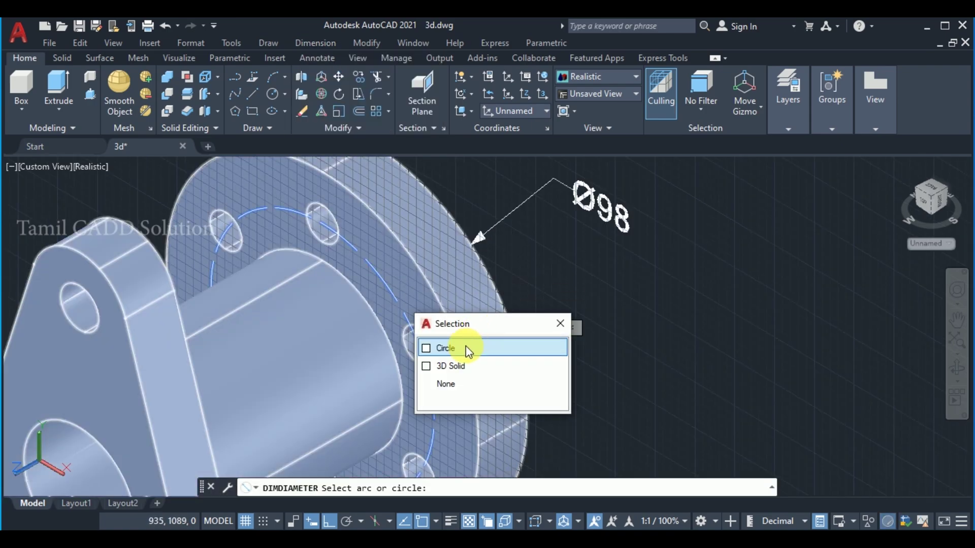
pyautogui.click(467, 350)
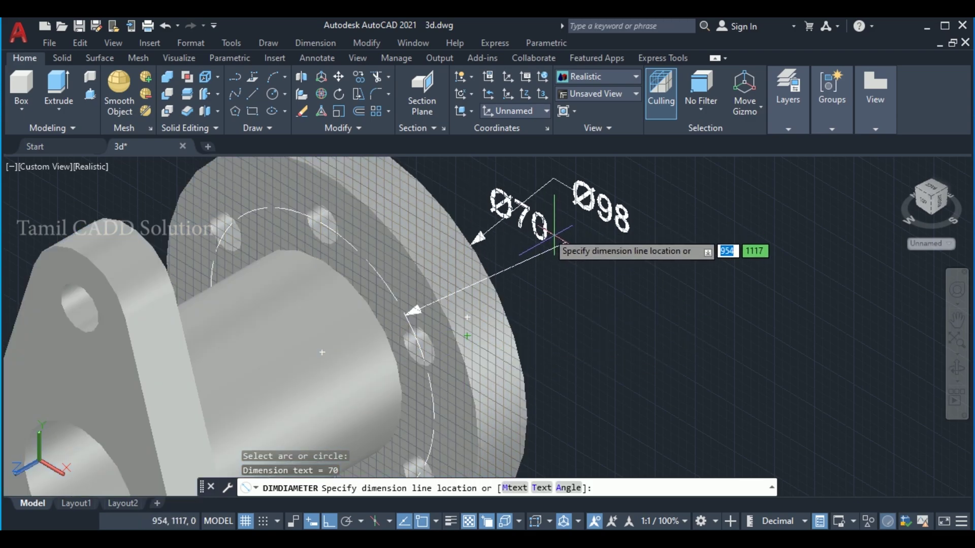
pyautogui.click(544, 215)
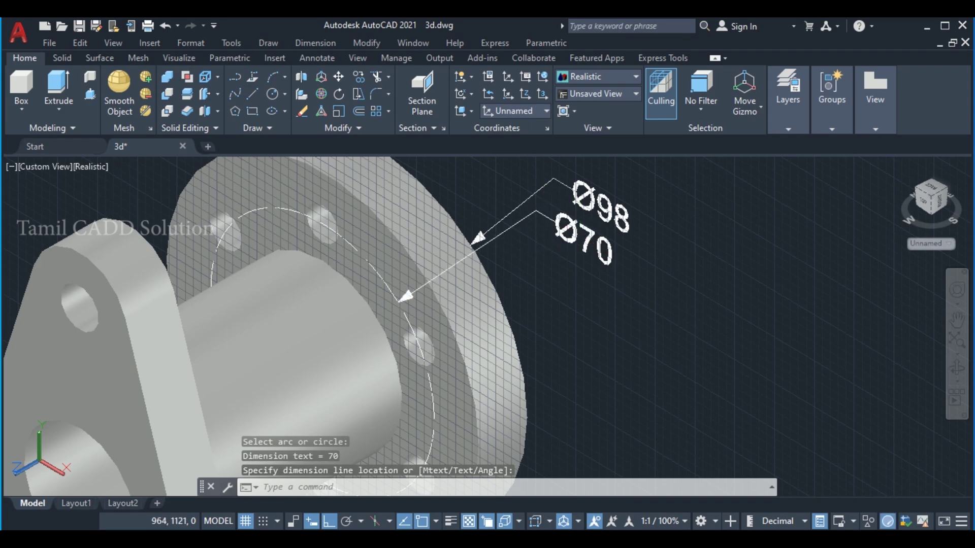
pyautogui.click(579, 247)
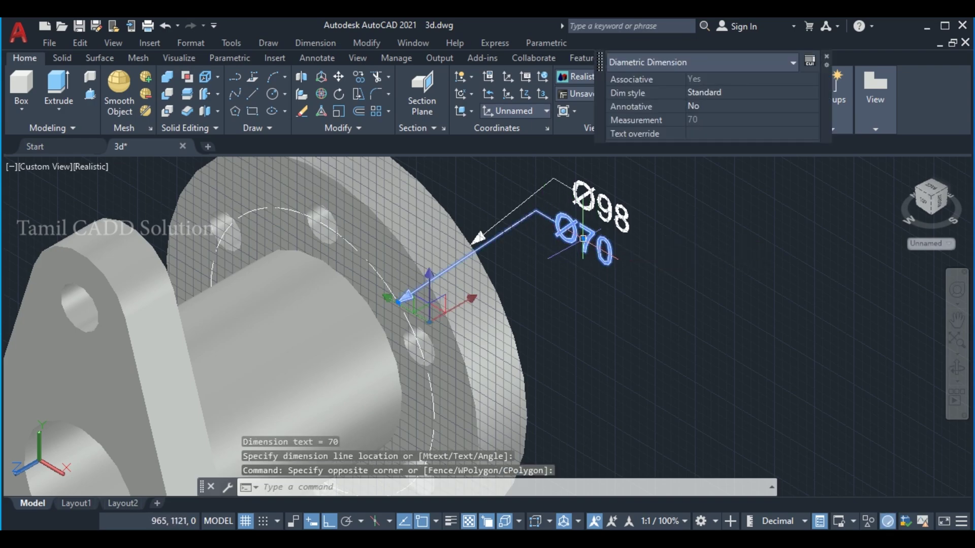
pyautogui.click(583, 239)
pyautogui.click(631, 270)
pyautogui.press('Escape')
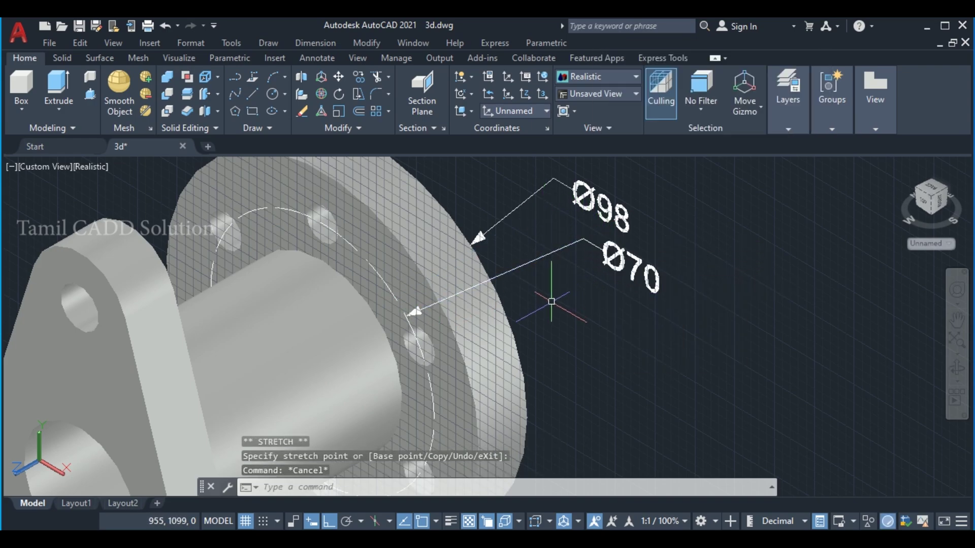
pyautogui.scroll(-5, 552, 302)
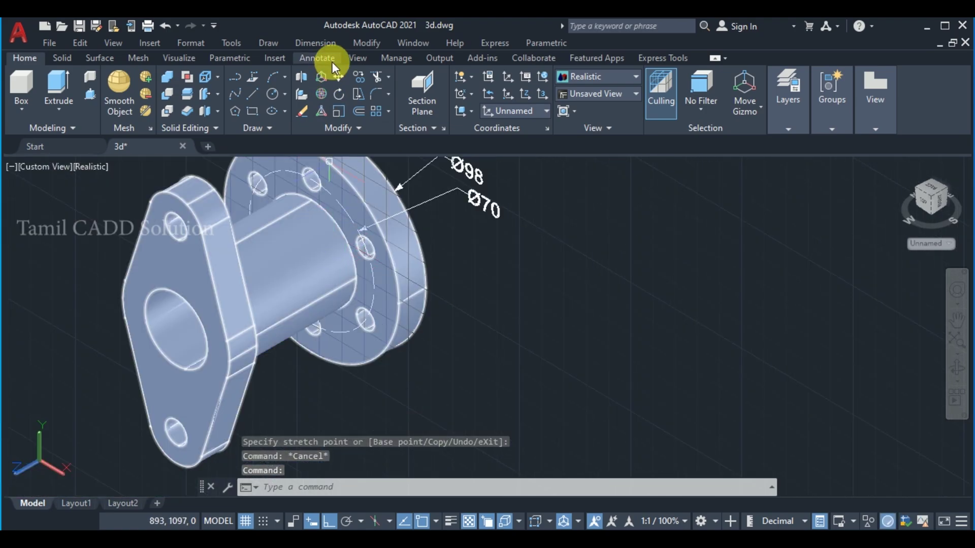
# - Place a Ø10 diameter dimension on one bolt hole beside the flange
pyautogui.click(316, 43)
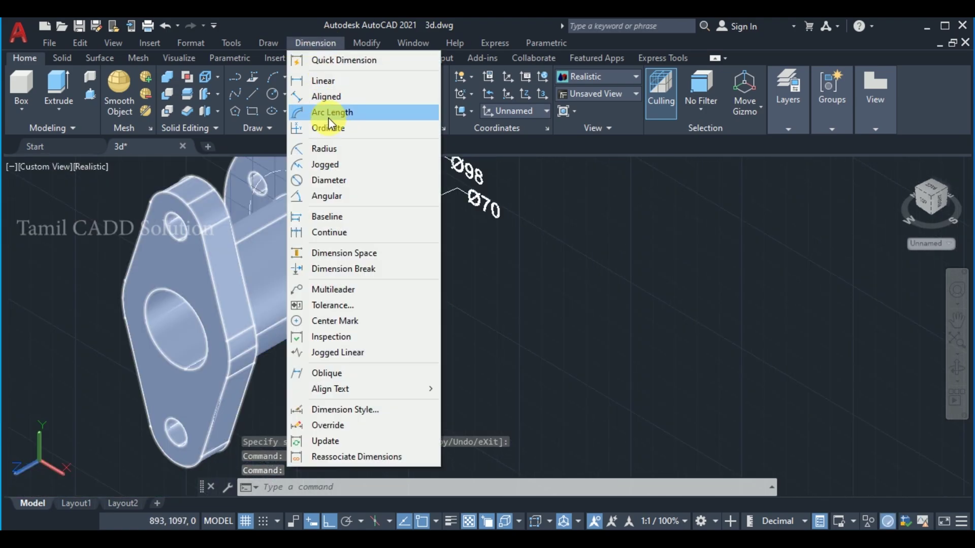
pyautogui.click(329, 180)
pyautogui.scroll(3, 351, 196)
pyautogui.scroll(2, 386, 238)
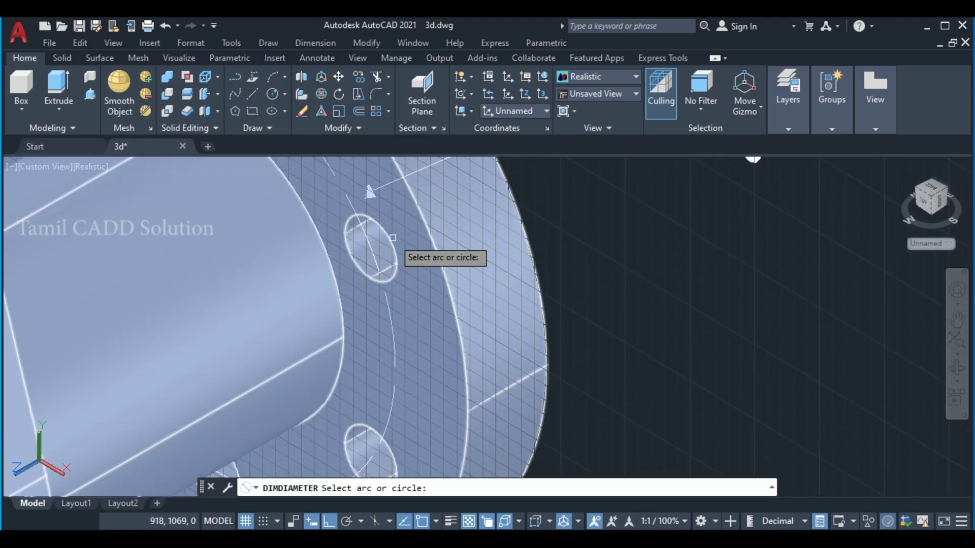
pyautogui.click(391, 243)
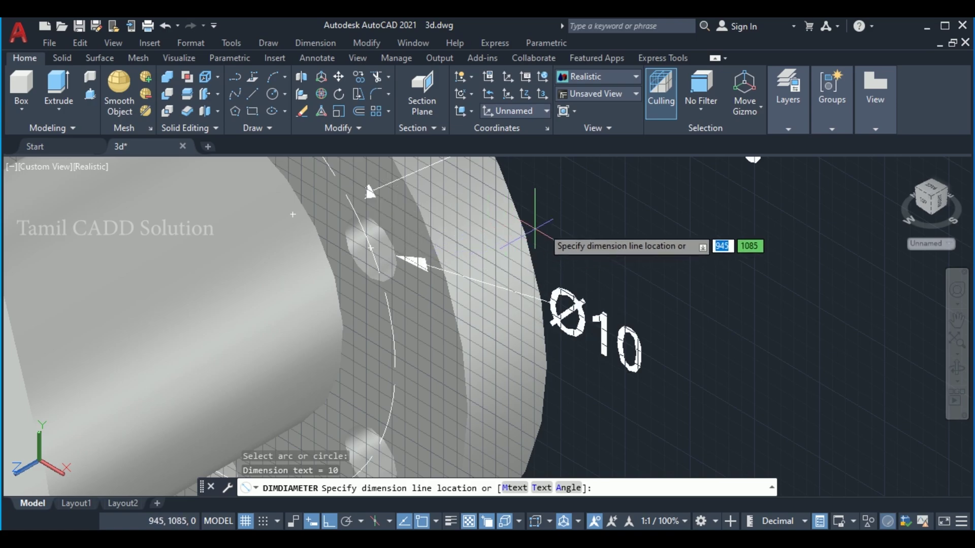
pyautogui.moveTo(535, 214); pyautogui.dragTo(304, 282, button='middle')
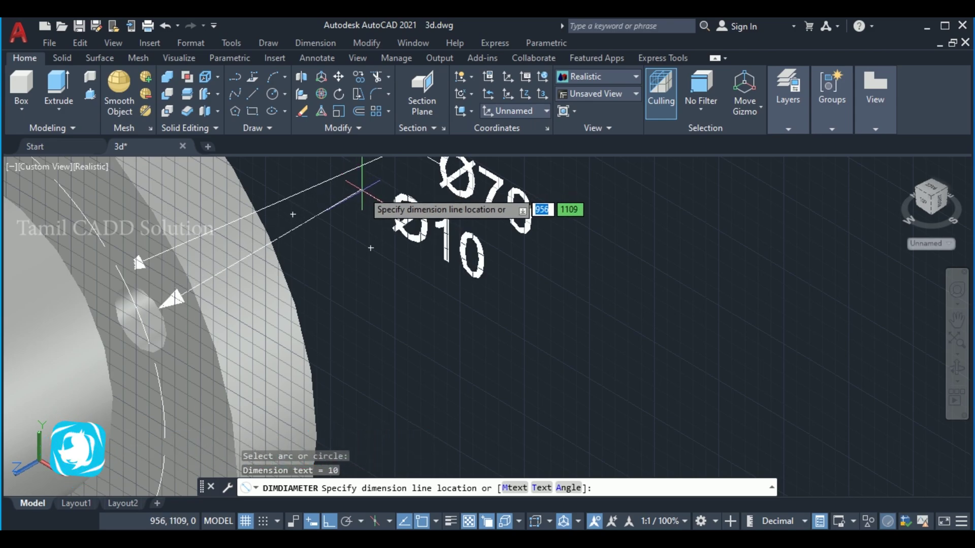
pyautogui.click(360, 189)
pyautogui.click(436, 228)
# - Append 'X6 holes' to the Ø10 dimension text
pyautogui.doubleClick(435, 227)
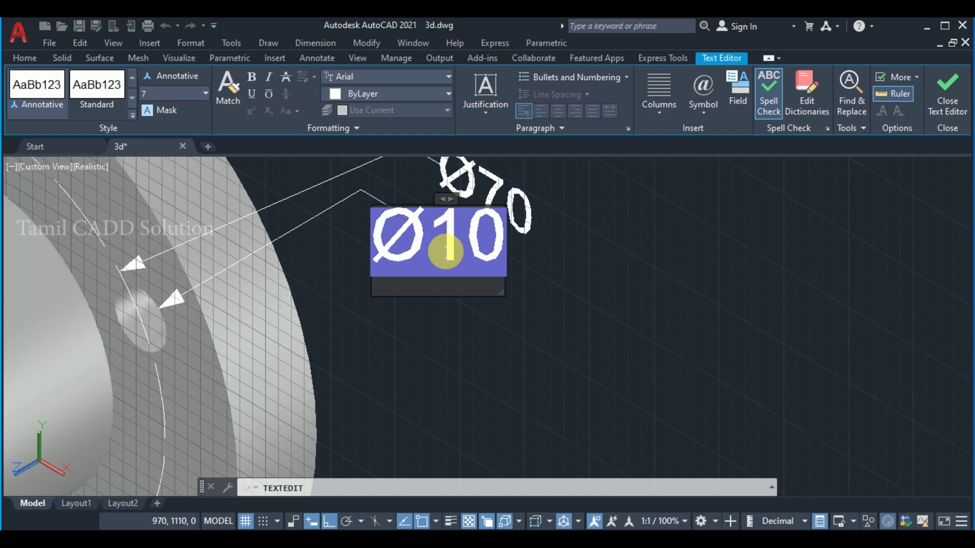
pyautogui.write('X6')
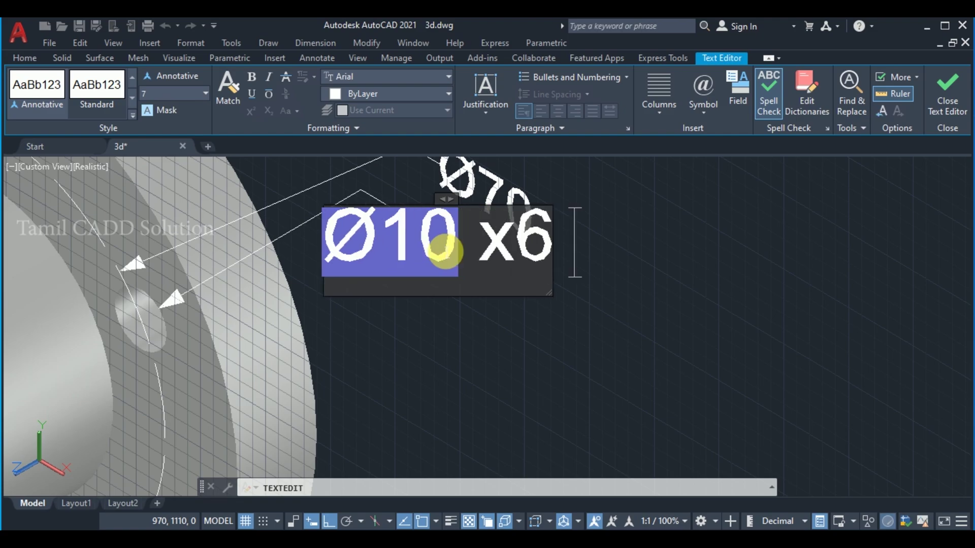
pyautogui.write(' 6 holes')
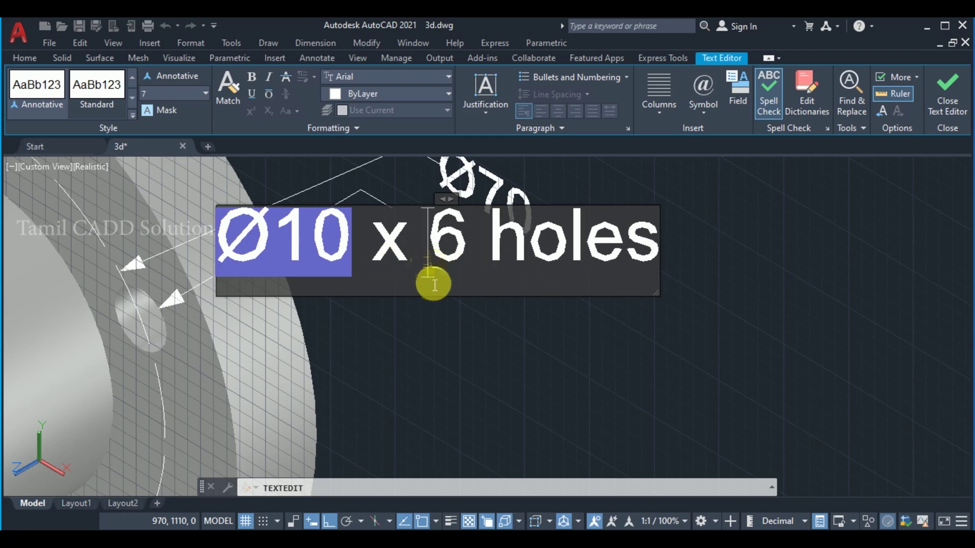
pyautogui.click(469, 348)
pyautogui.scroll(-2, 468, 349)
# - Select the Ø10 x 6 holes dimension and try moving its text, then cancel
pyautogui.press('Escape')
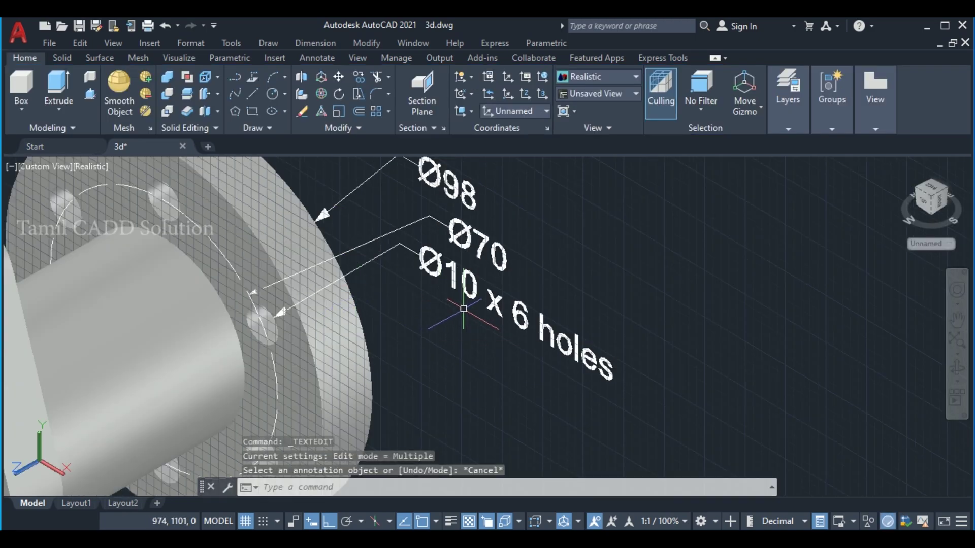
pyautogui.click(463, 309)
pyautogui.click(445, 280)
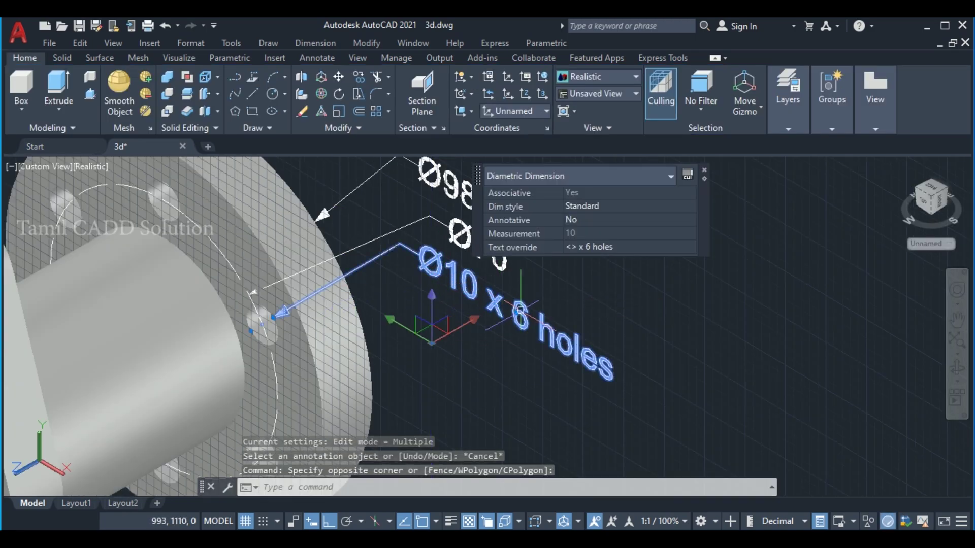
pyautogui.click(517, 311)
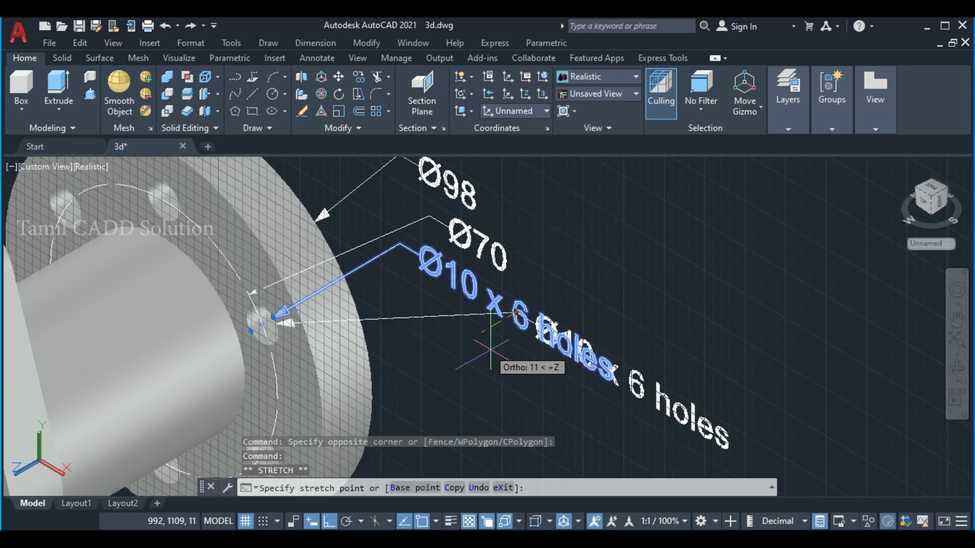
pyautogui.press('Escape')
# - Orbit to a side view and retry moving the Ø10 x 6 holes label, cancelling again
pyautogui.scroll(-4, 571, 279)
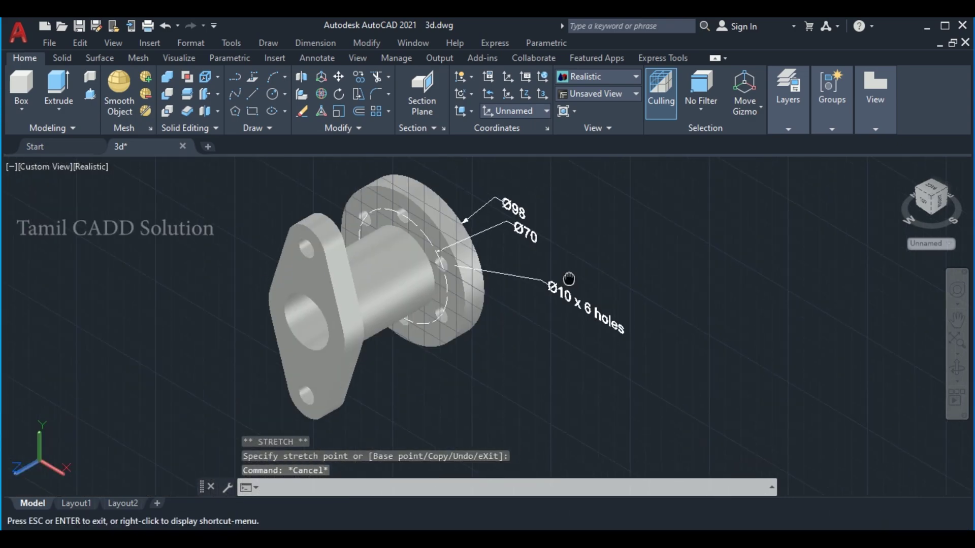
pyautogui.moveTo(647, 273)
pyautogui.keyDown('shift'); pyautogui.mouseDown(button='middle')
pyautogui.moveTo(536, 214)
pyautogui.moveTo(721, 247)
pyautogui.mouseUp(button='middle'); pyautogui.keyUp('shift')
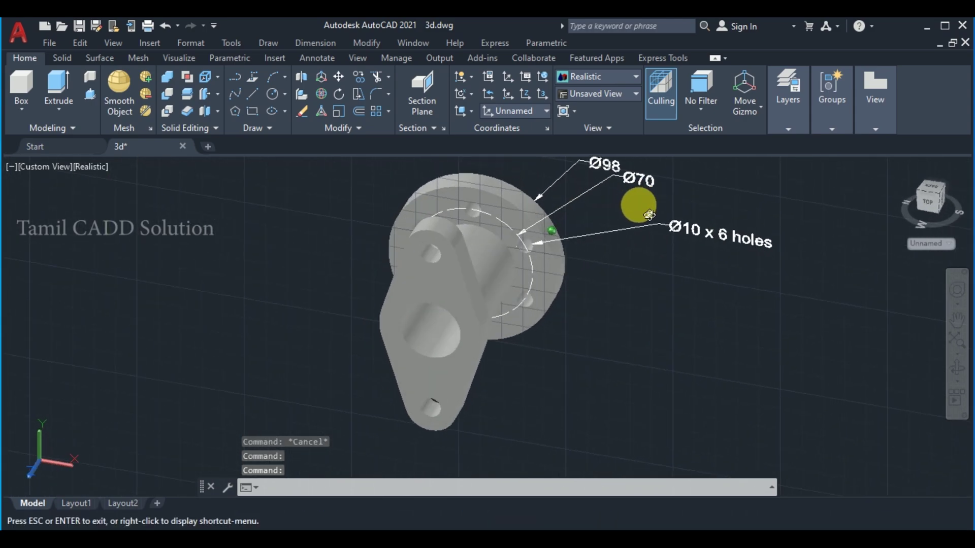
pyautogui.click(721, 247)
pyautogui.click(684, 231)
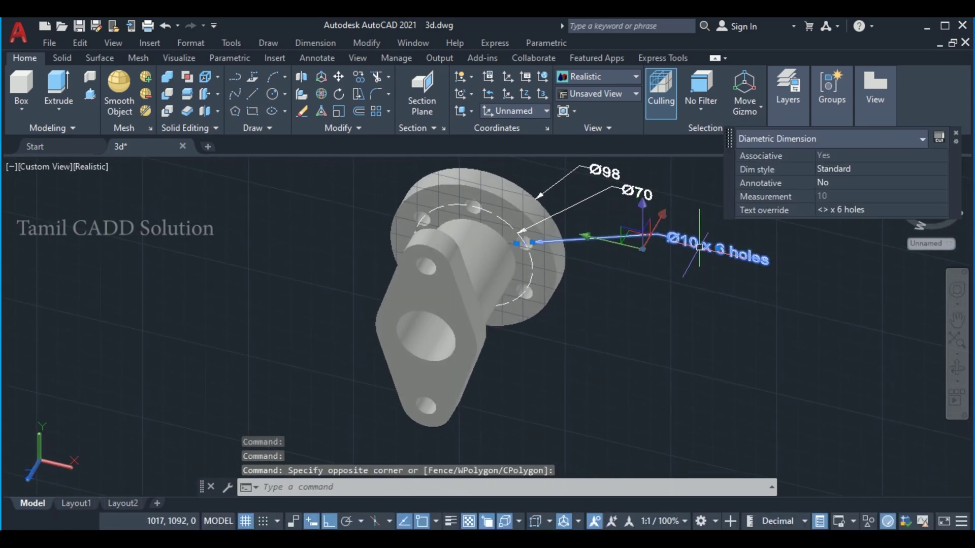
pyautogui.click(721, 247)
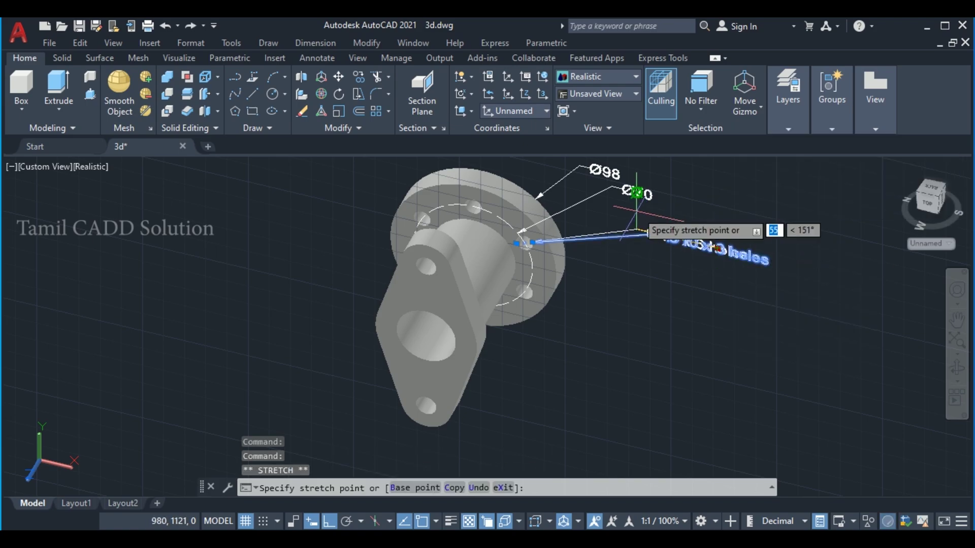
pyautogui.scroll(5, 605, 224)
pyautogui.press('Escape')
# - Orbit and zoom to show the whole flange with its Ø98, Ø70 and Ø10 labels
pyautogui.scroll(-5, 587, 265)
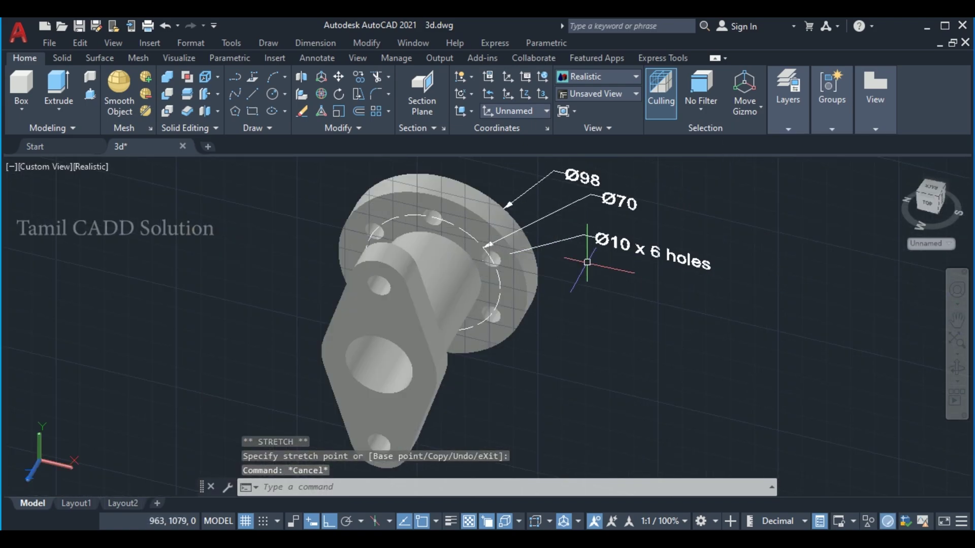
pyautogui.moveTo(588, 265)
pyautogui.keyDown('shift'); pyautogui.mouseDown(button='middle')
pyautogui.moveTo(531, 244)
pyautogui.moveTo(504, 270)
pyautogui.moveTo(550, 264)
pyautogui.moveTo(623, 276)
pyautogui.moveTo(605, 291)
pyautogui.moveTo(570, 283)
pyautogui.mouseUp(button='middle'); pyautogui.keyUp('shift')
pyautogui.scroll(4, 467, 215)
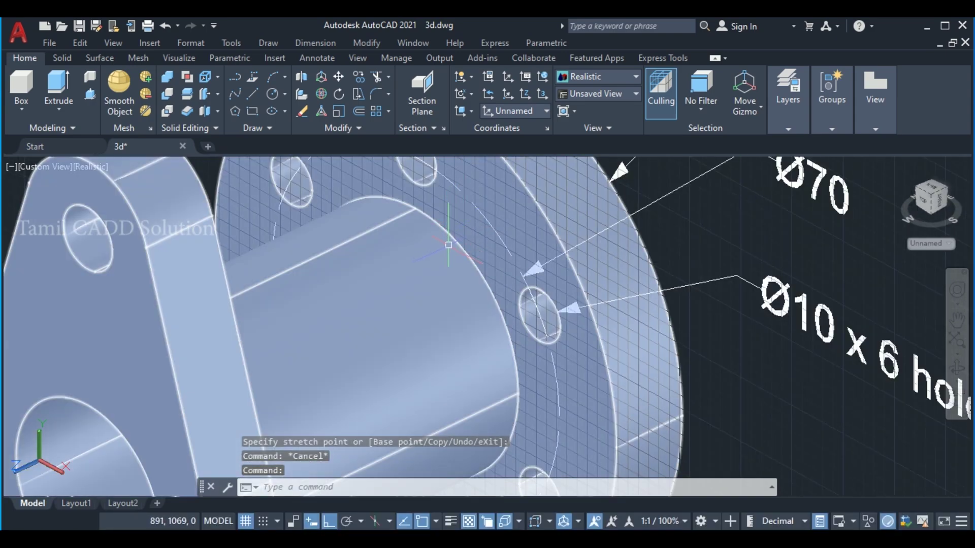
pyautogui.scroll(-5, 448, 245)
pyautogui.keyDown('shift'); pyautogui.moveTo(447, 284); pyautogui.dragTo(445, 293, button='middle'); pyautogui.keyUp('shift')
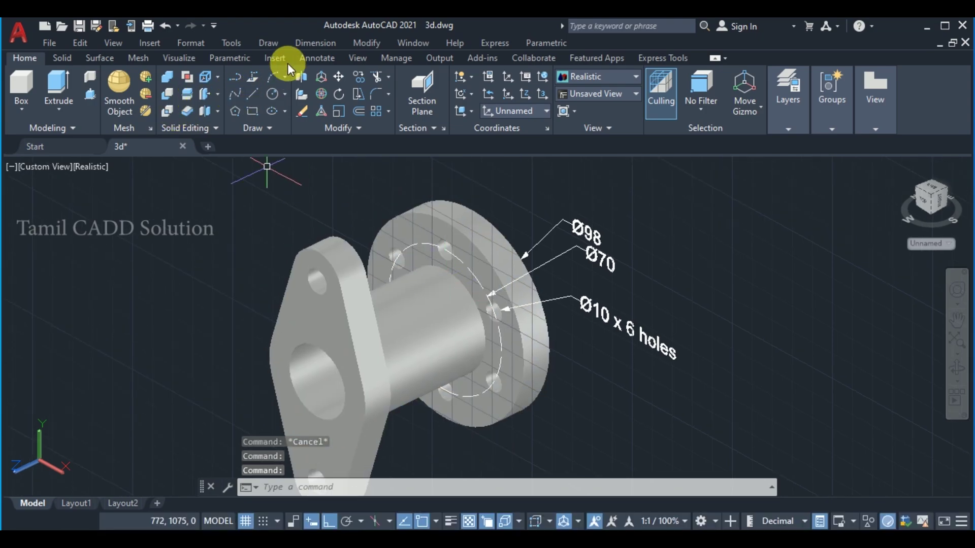
# - Dimension the pipe's outer circular edge as Ø50, orbiting while placing the label
pyautogui.click(315, 42)
pyautogui.click(322, 180)
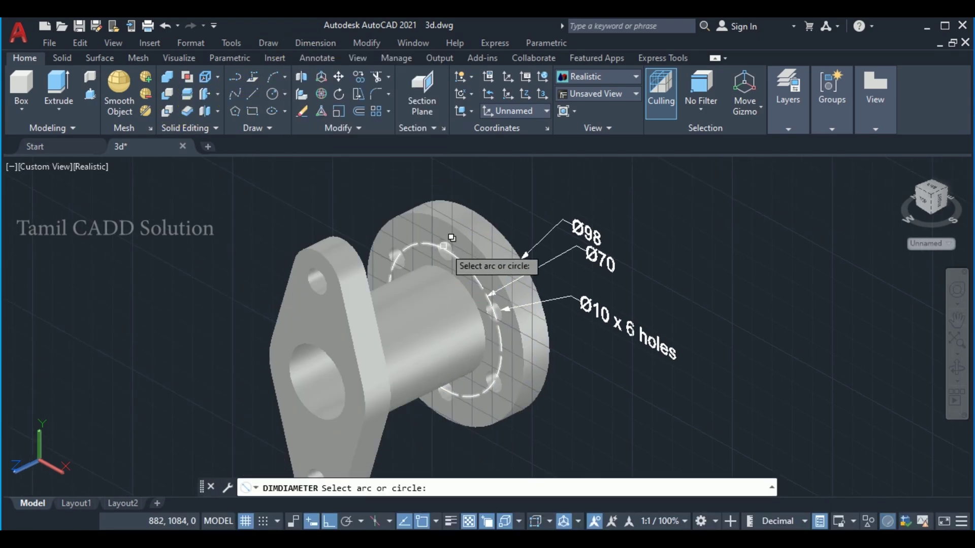
pyautogui.scroll(2, 440, 264)
pyautogui.click(454, 279)
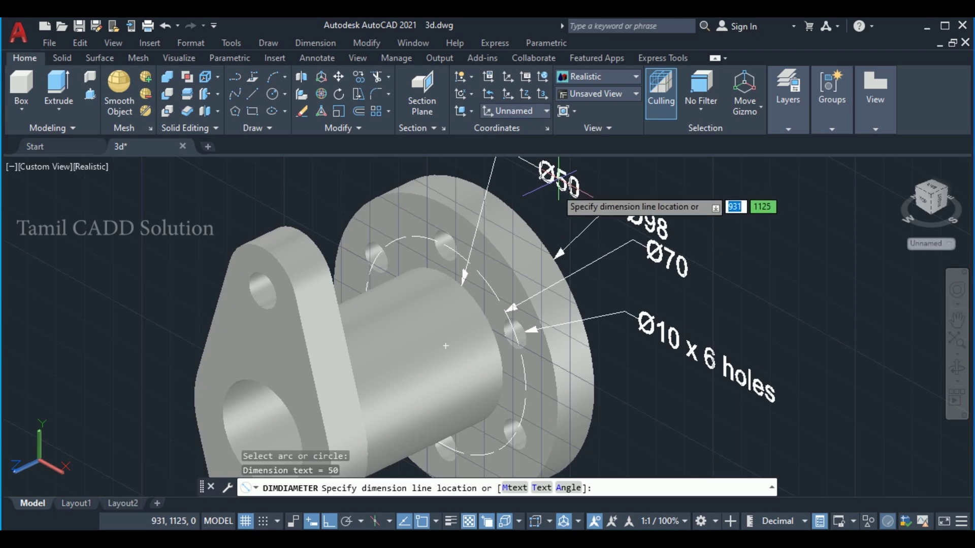
pyautogui.moveTo(505, 170)
pyautogui.keyDown('shift'); pyautogui.mouseDown(button='middle')
pyautogui.moveTo(523, 206)
pyautogui.moveTo(497, 229)
pyautogui.moveTo(422, 235)
pyautogui.mouseUp(button='middle'); pyautogui.keyUp('shift')
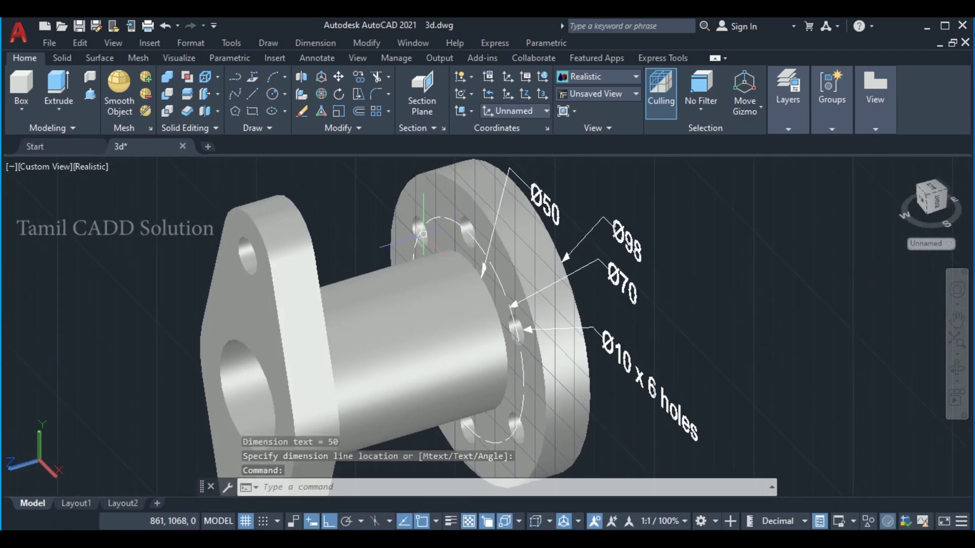
pyautogui.click(47, 166)
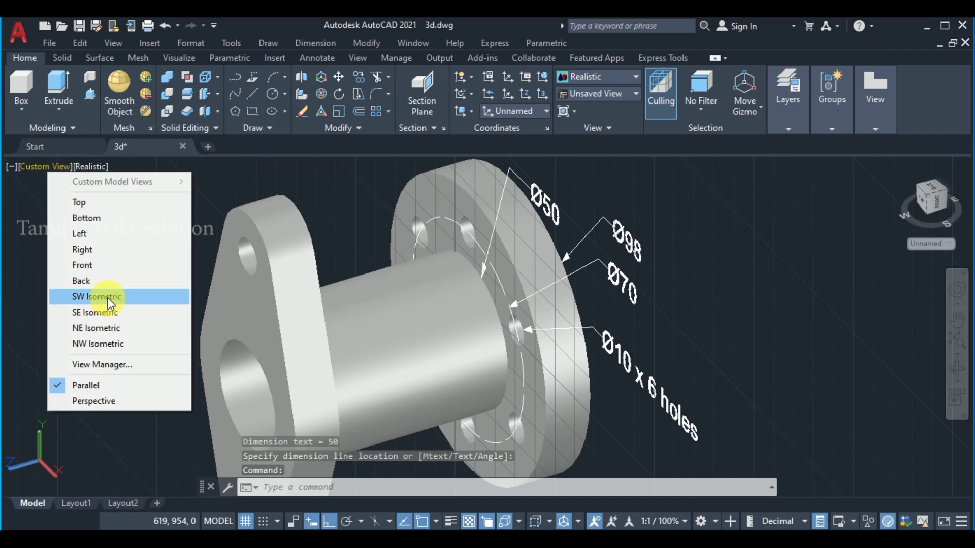
# - Switch to SW Isometric and pan so Ø50, Ø98, Ø70 and Ø10 x 6 holes show
pyautogui.click(115, 299)
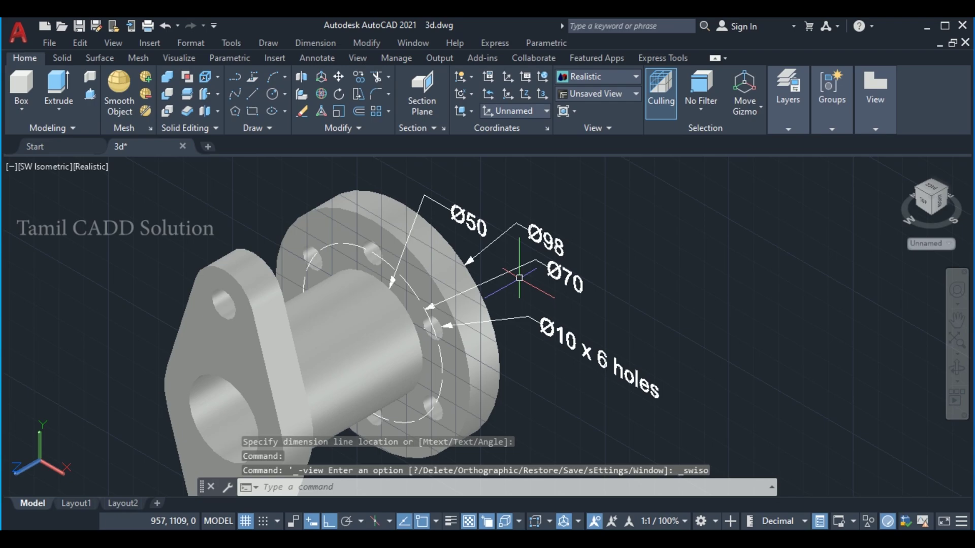
pyautogui.scroll(2, 435, 320)
pyautogui.scroll(-2, 356, 315)
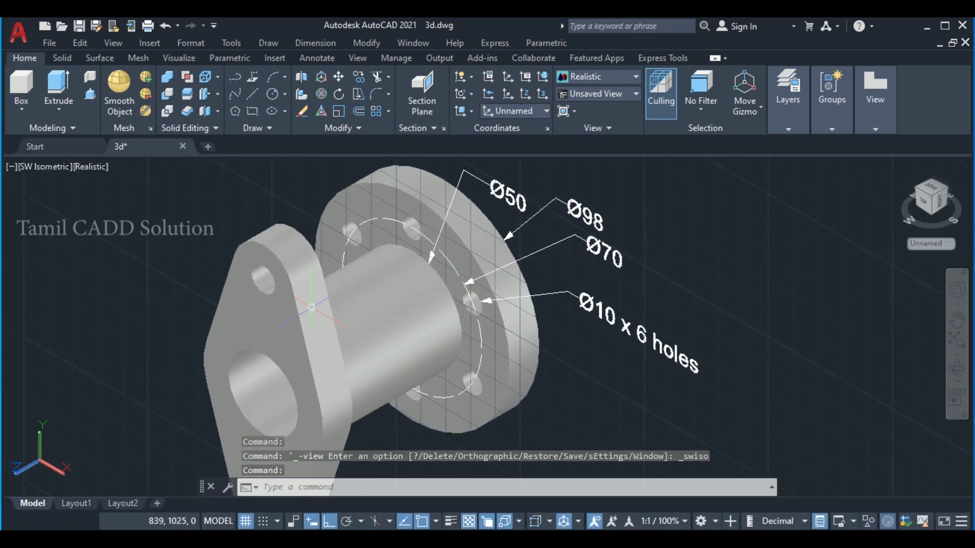
pyautogui.moveTo(260, 314); pyautogui.dragTo(308, 283, button='middle')
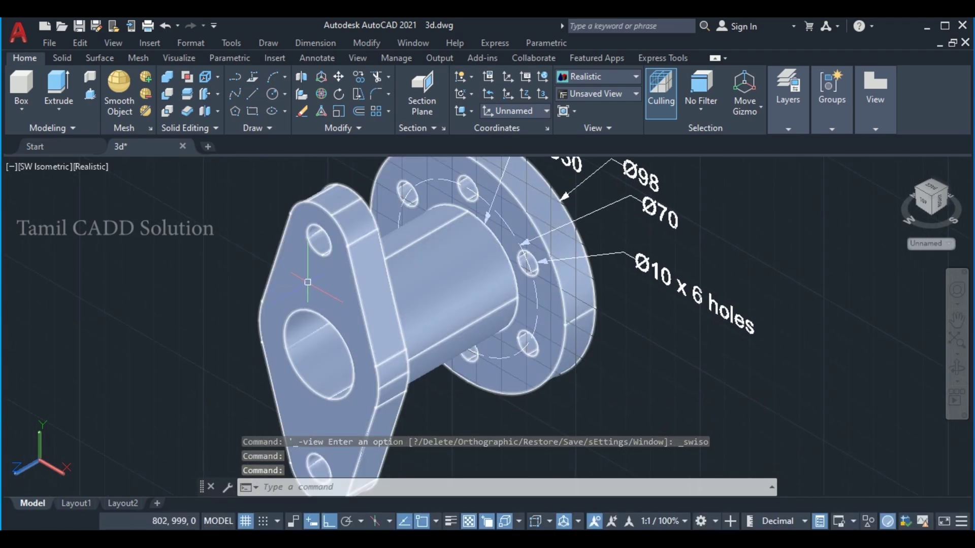
pyautogui.moveTo(385, 232); pyautogui.dragTo(329, 278, button='middle')
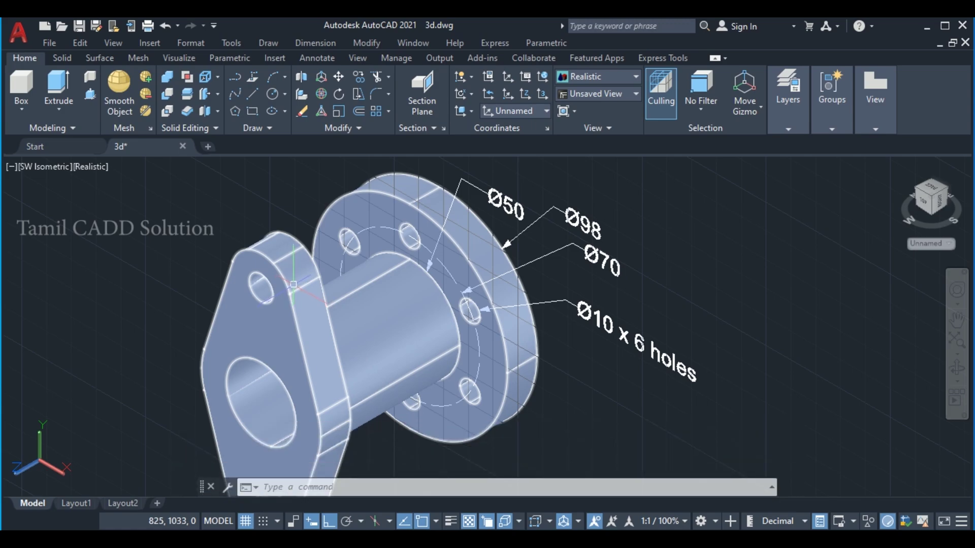
pyautogui.scroll(-6, 212, 333)
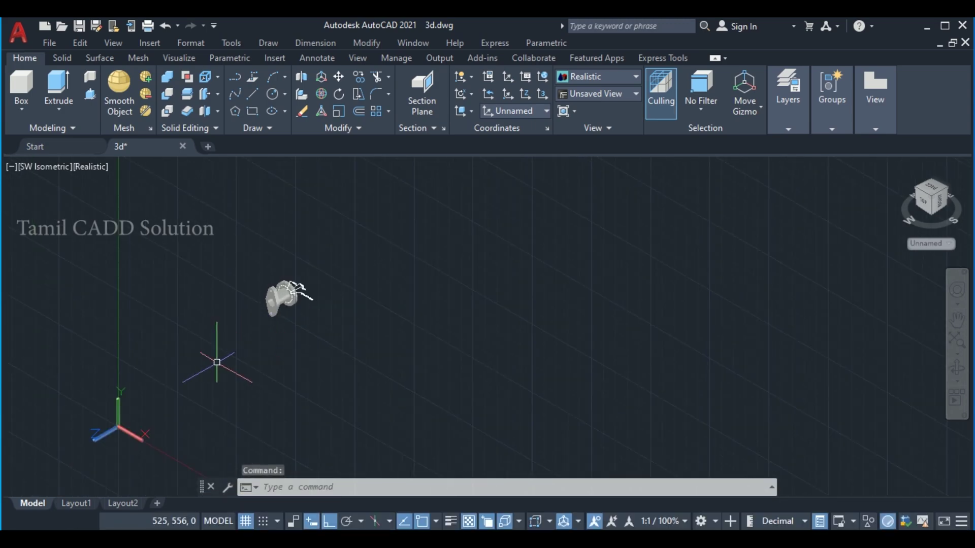
# - Shift the coordinate system origin 75 units along +Z
pyautogui.moveTo(169, 387); pyautogui.dragTo(198, 331, button='middle')
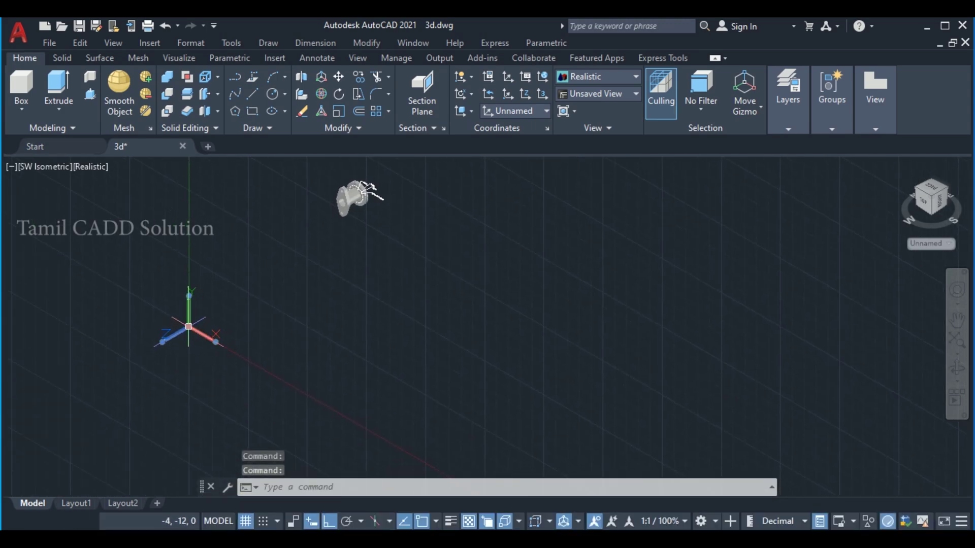
pyautogui.click(189, 326)
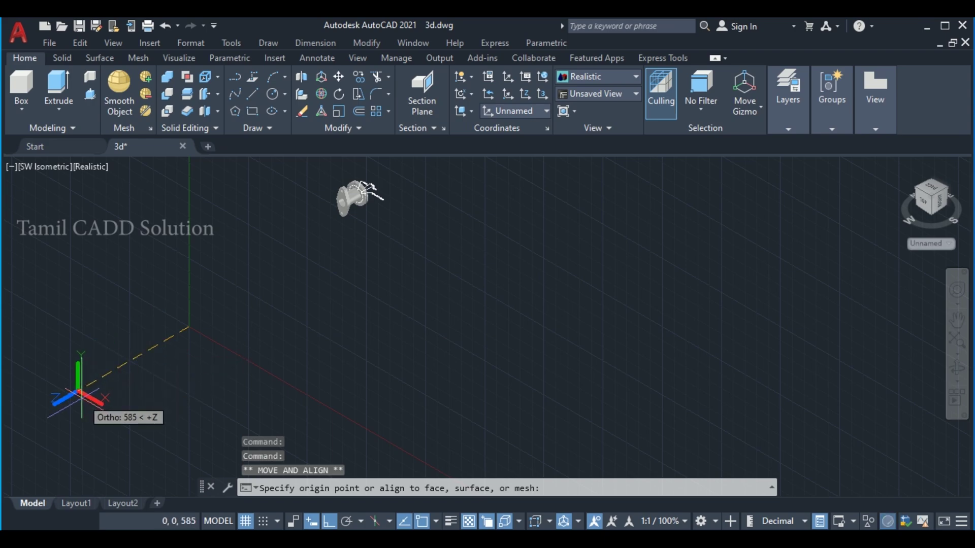
pyautogui.write('75')
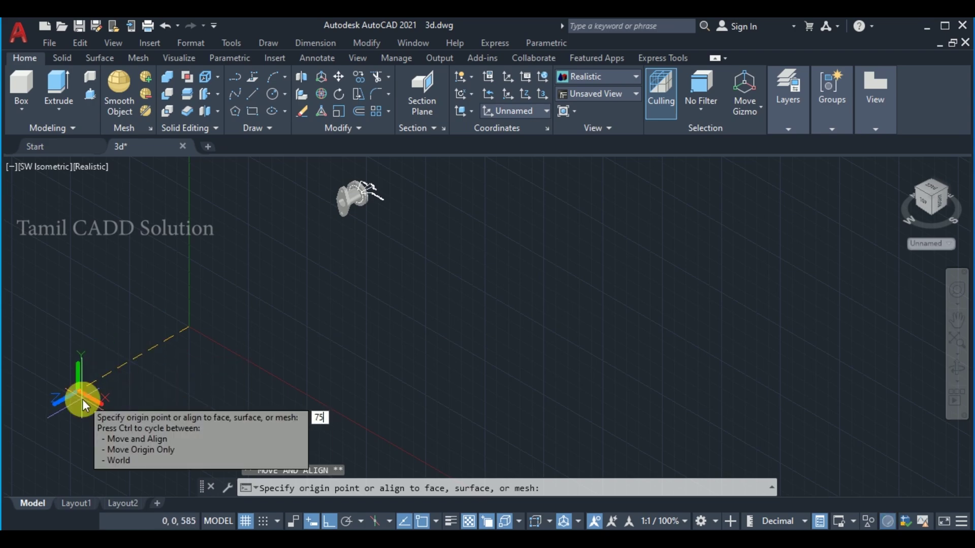
pyautogui.press('Return')
# - Zoom, orbit and pan so the fitting and its Ø50, Ø98, Ø70, Ø10 callouts show
pyautogui.scroll(2, 355, 173)
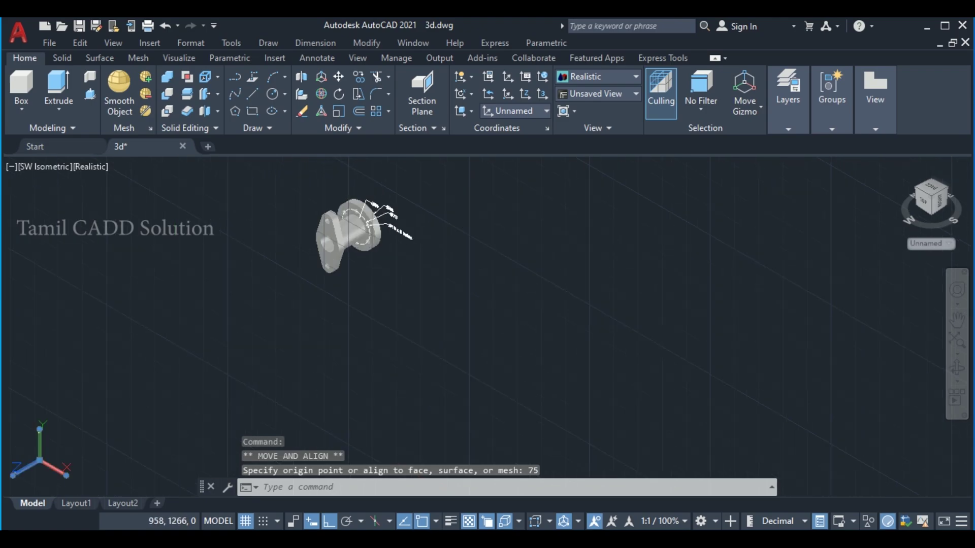
pyautogui.scroll(3, 355, 172)
pyautogui.scroll(2, 249, 391)
pyautogui.scroll(-5, 249, 391)
pyautogui.moveTo(248, 355)
pyautogui.keyDown('shift'); pyautogui.mouseDown(button='middle')
pyautogui.moveTo(229, 305)
pyautogui.moveTo(208, 318)
pyautogui.moveTo(201, 311)
pyautogui.moveTo(270, 319)
pyautogui.mouseUp(button='middle'); pyautogui.keyUp('shift')
pyautogui.scroll(-3, 270, 318)
pyautogui.scroll(4, 284, 228)
pyautogui.moveTo(285, 213); pyautogui.dragTo(294, 170, button='middle')
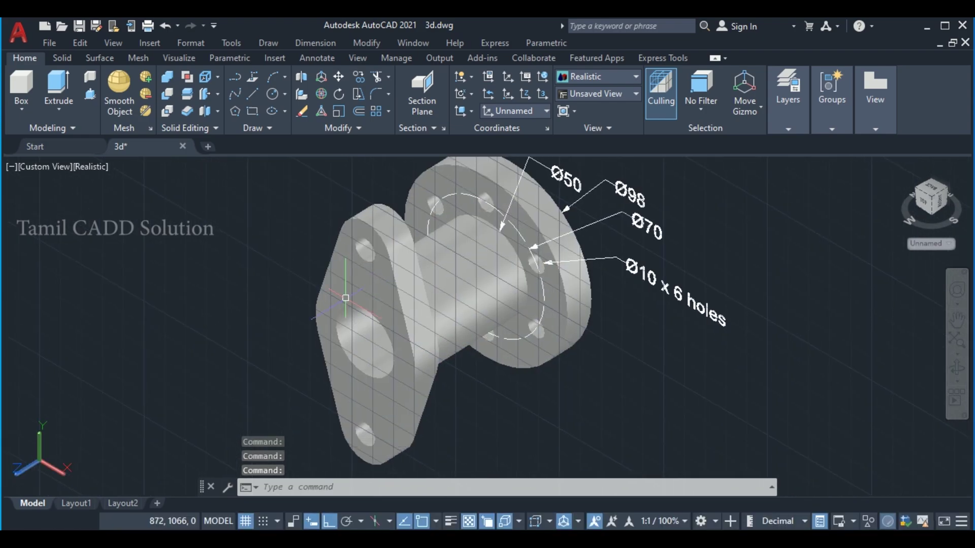
# - Add an R30 radius dimension to the small flange's rounded edge
pyautogui.click(315, 43)
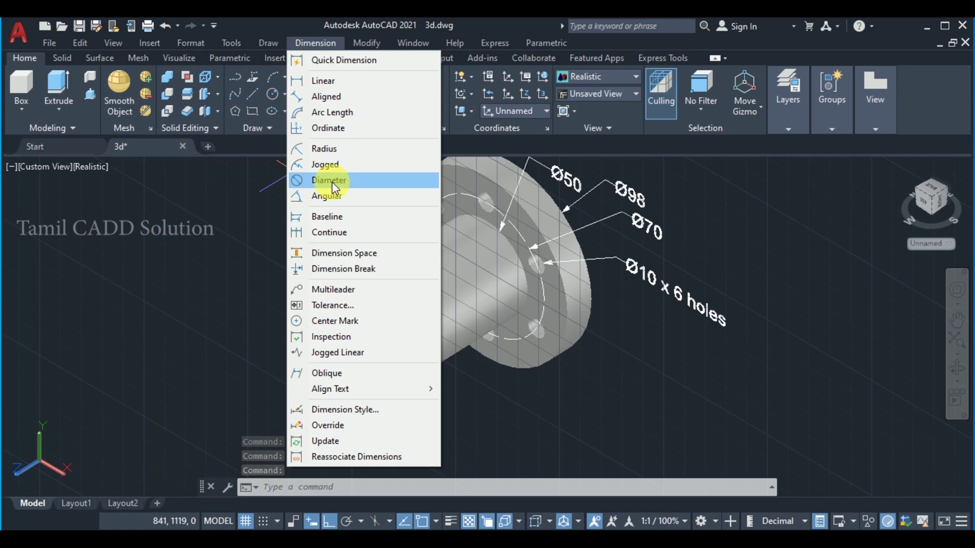
pyautogui.click(328, 148)
pyautogui.click(318, 310)
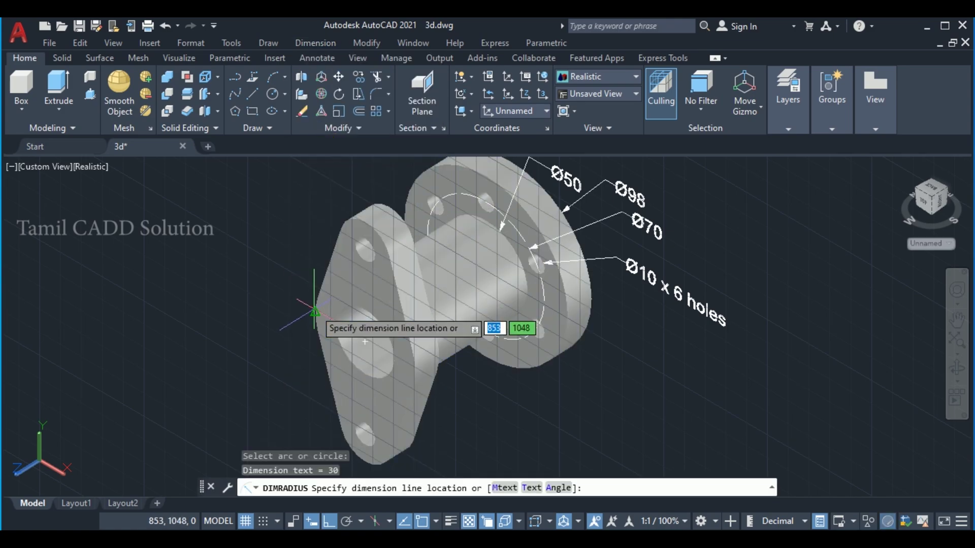
pyautogui.click(285, 296)
pyautogui.moveTo(325, 324)
pyautogui.mouseDown(button='middle')
pyautogui.moveTo(373, 293)
pyautogui.moveTo(378, 333)
pyautogui.mouseUp(button='middle')
# - Add a Ø35 diameter dimension to the small flange's bore, placed above R30
pyautogui.click(317, 43)
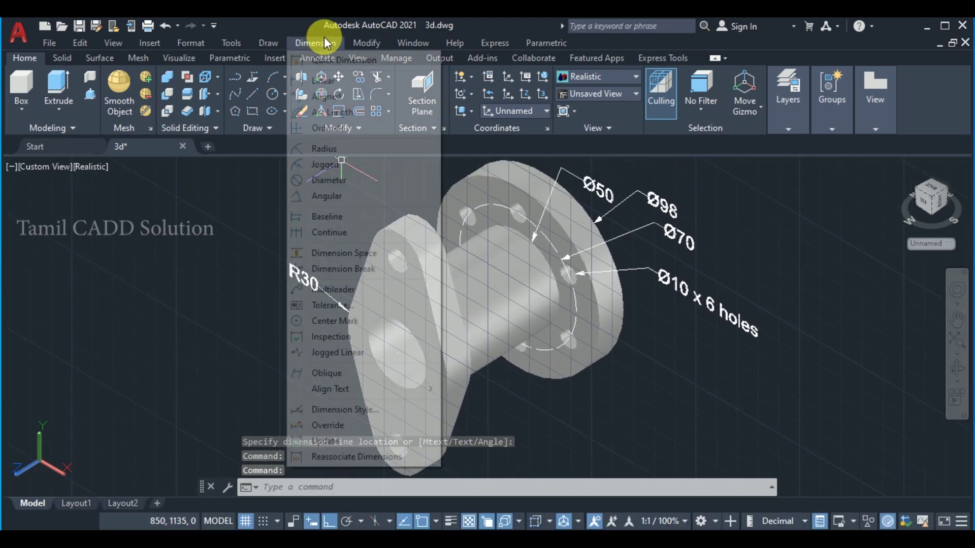
pyautogui.click(328, 179)
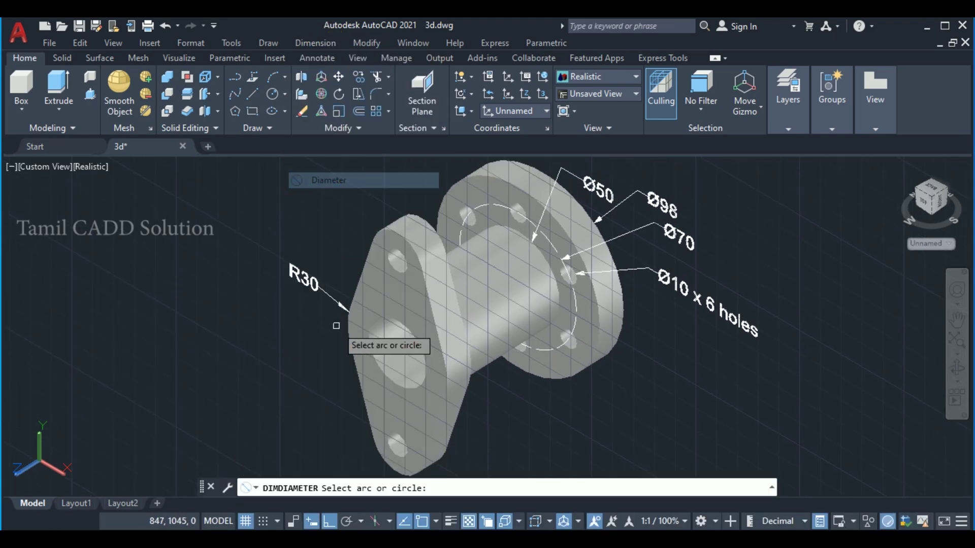
pyautogui.click(371, 345)
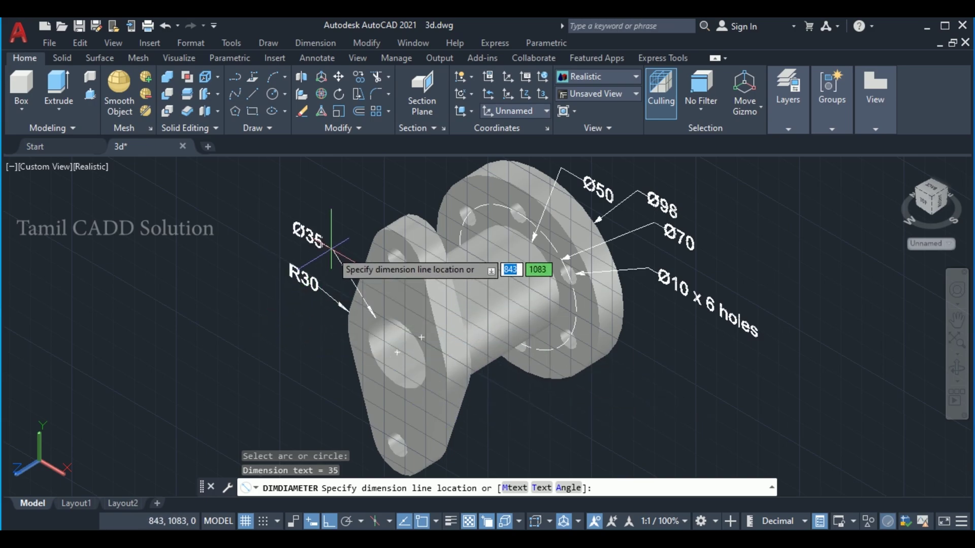
pyautogui.click(312, 246)
pyautogui.moveTo(407, 285)
pyautogui.mouseDown(button='middle')
pyautogui.moveTo(439, 276)
pyautogui.moveTo(414, 279)
pyautogui.mouseUp(button='middle')
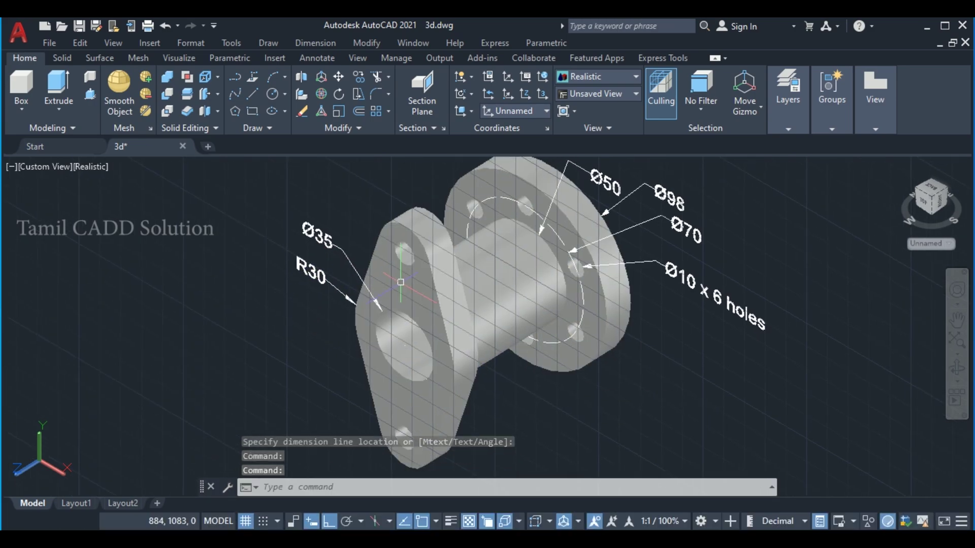
pyautogui.scroll(2, 406, 259)
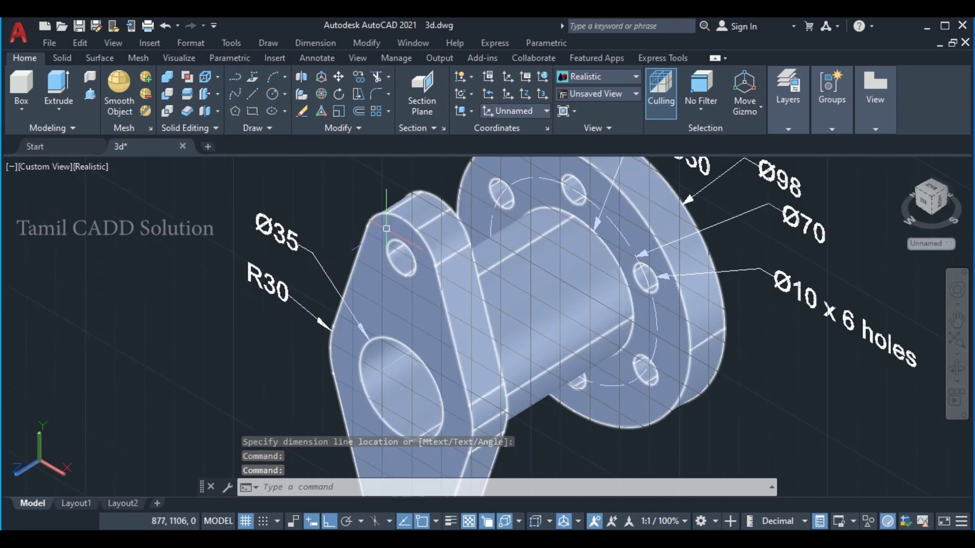
pyautogui.scroll(2, 401, 262)
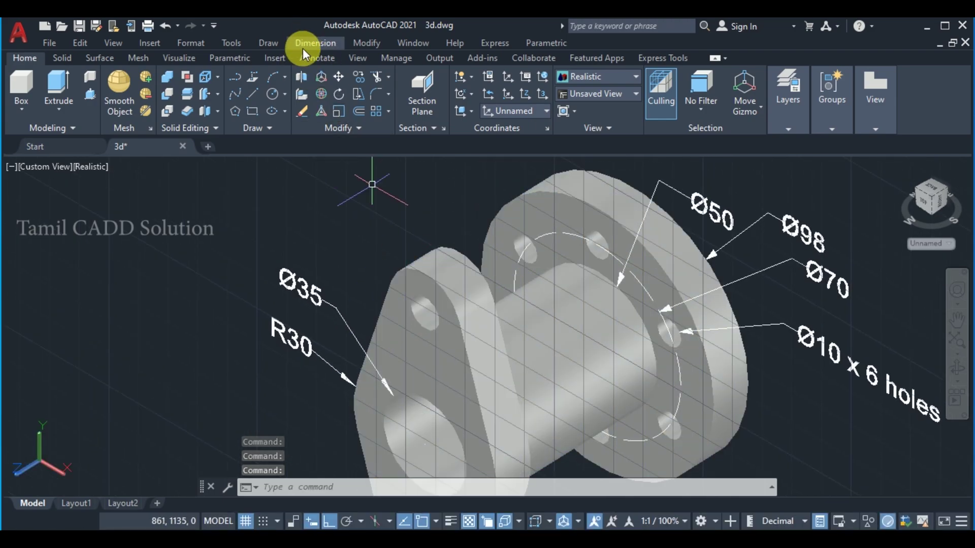
# - Dimension the small bolt hole as Ø12, placed above the Ø35
pyautogui.click(302, 44)
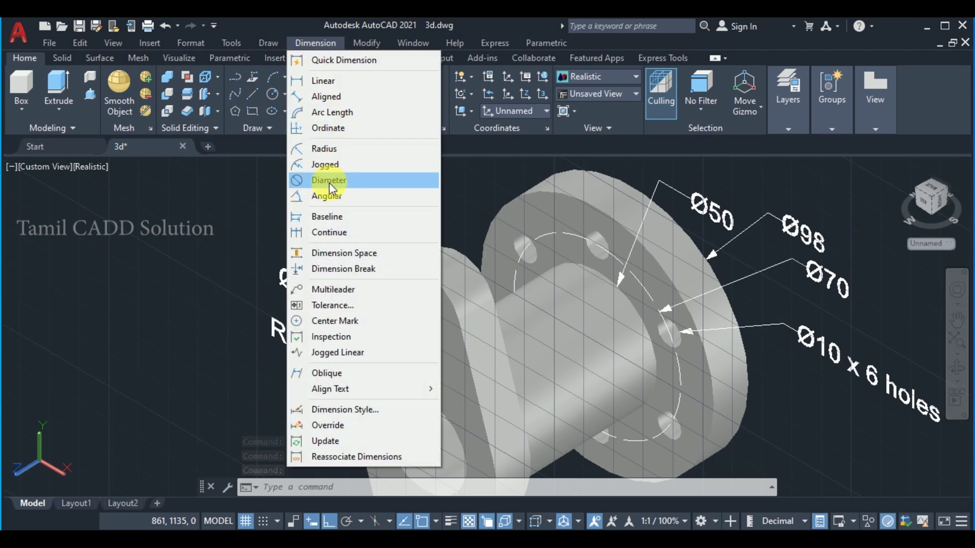
pyautogui.click(329, 182)
pyautogui.click(416, 269)
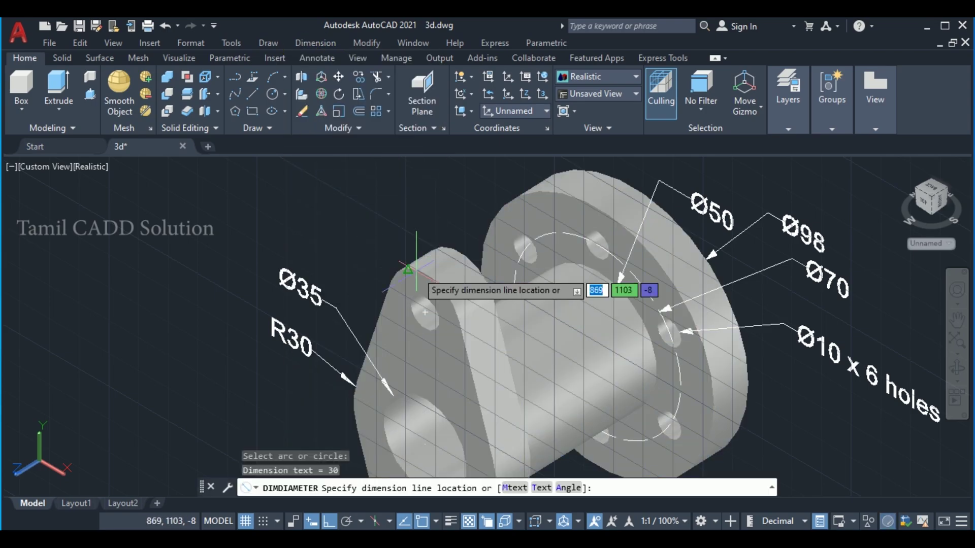
pyautogui.press('Escape')
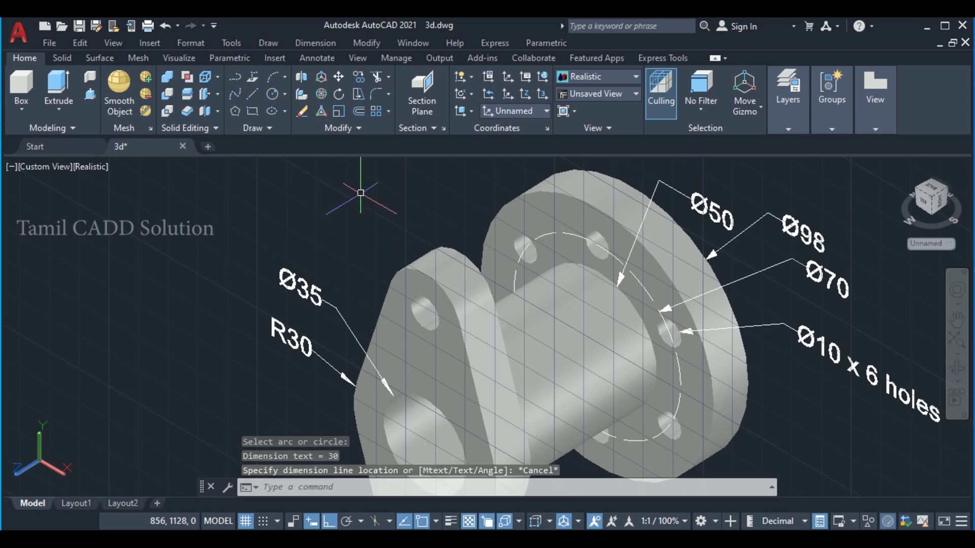
pyautogui.click(315, 43)
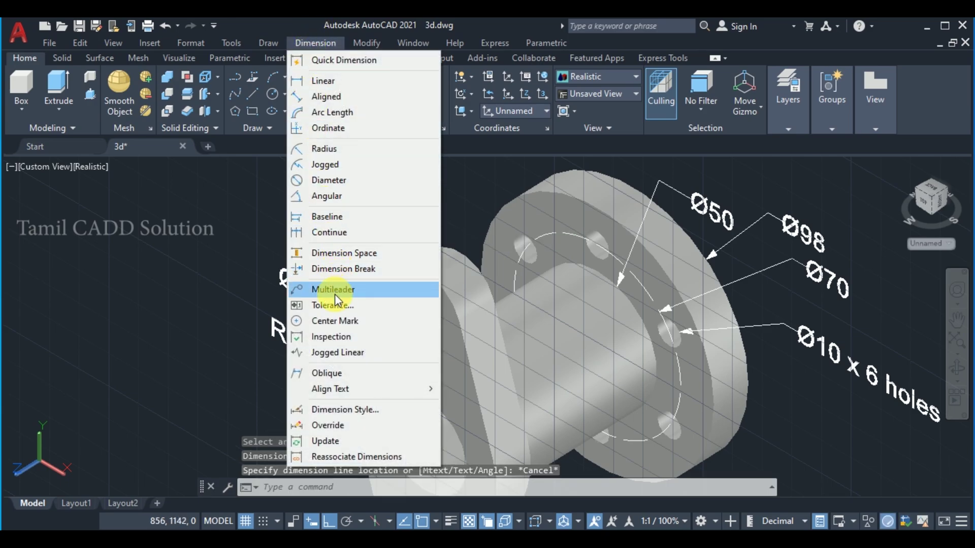
pyautogui.click(329, 180)
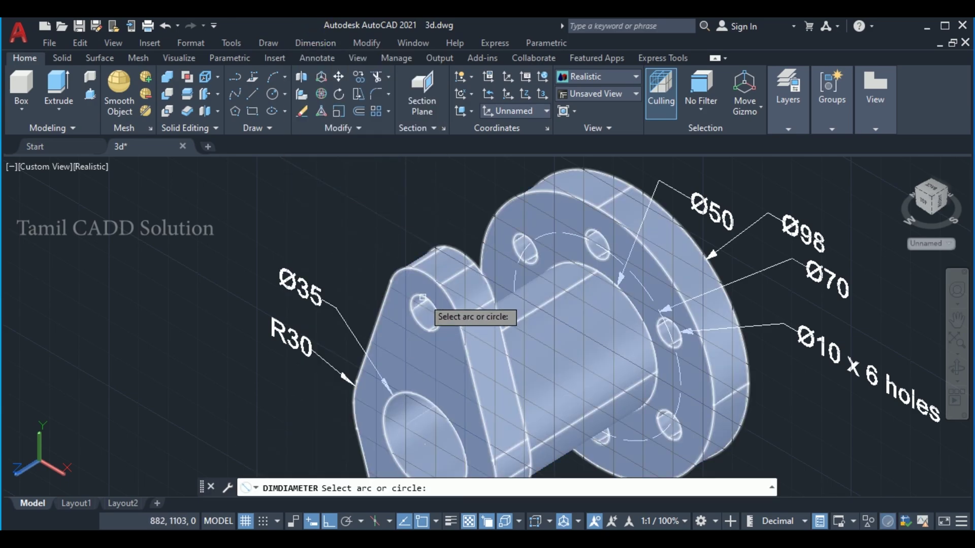
pyautogui.click(421, 298)
pyautogui.click(371, 237)
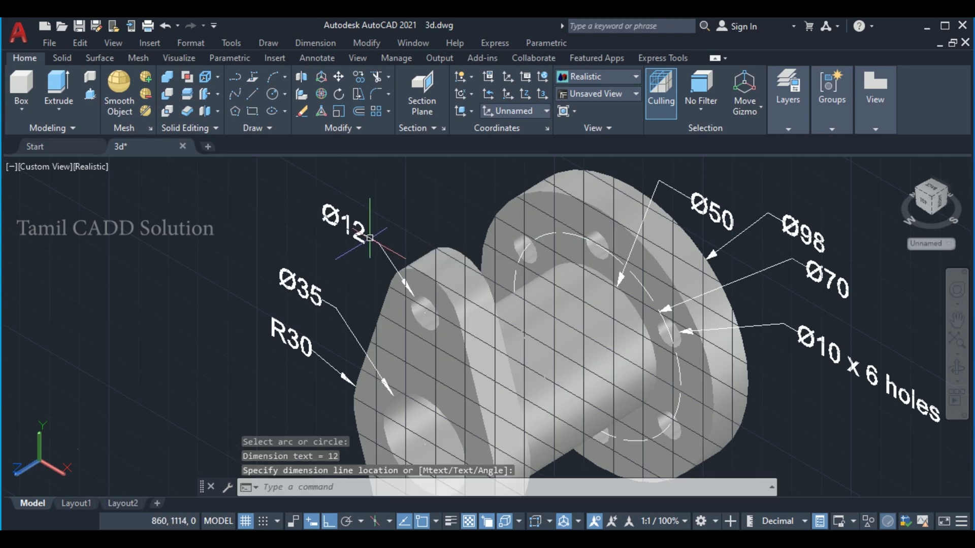
# - Add an R15 radius to the rounded lug, placed above Ø12
pyautogui.click(304, 43)
pyautogui.click(329, 181)
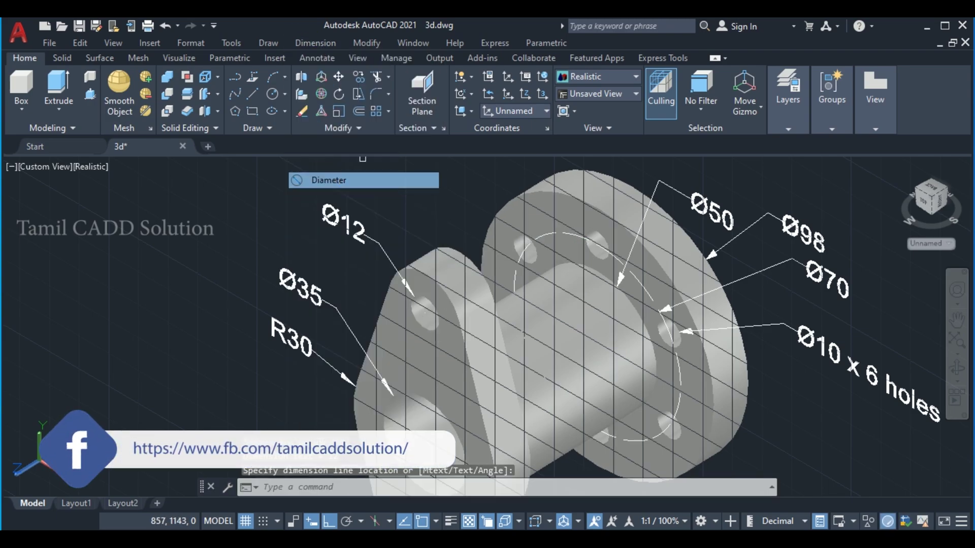
pyautogui.click(404, 268)
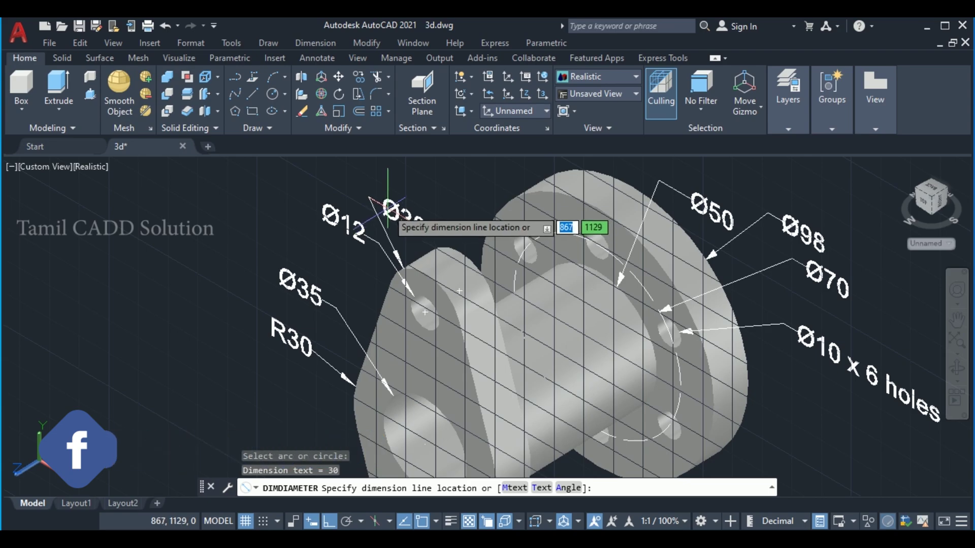
pyautogui.press('Escape')
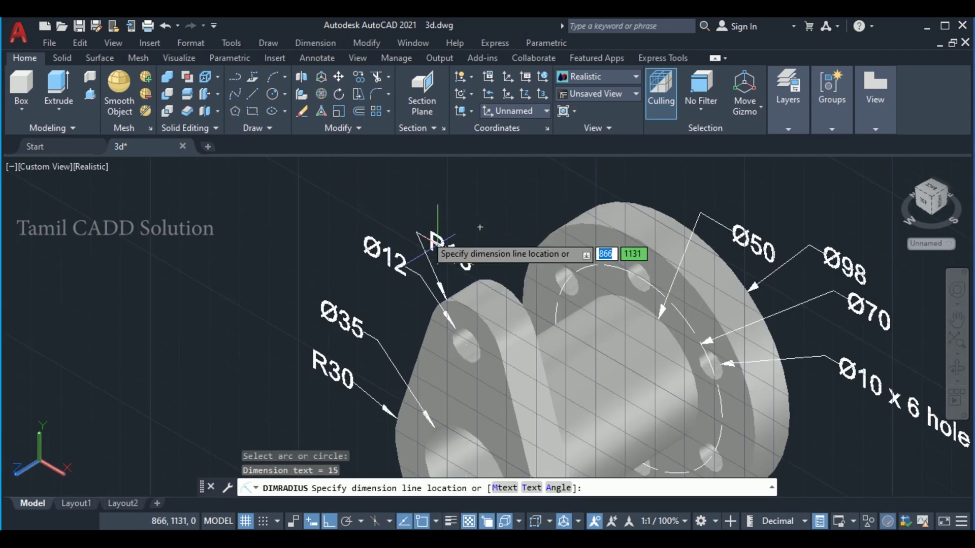
pyautogui.click(365, 203)
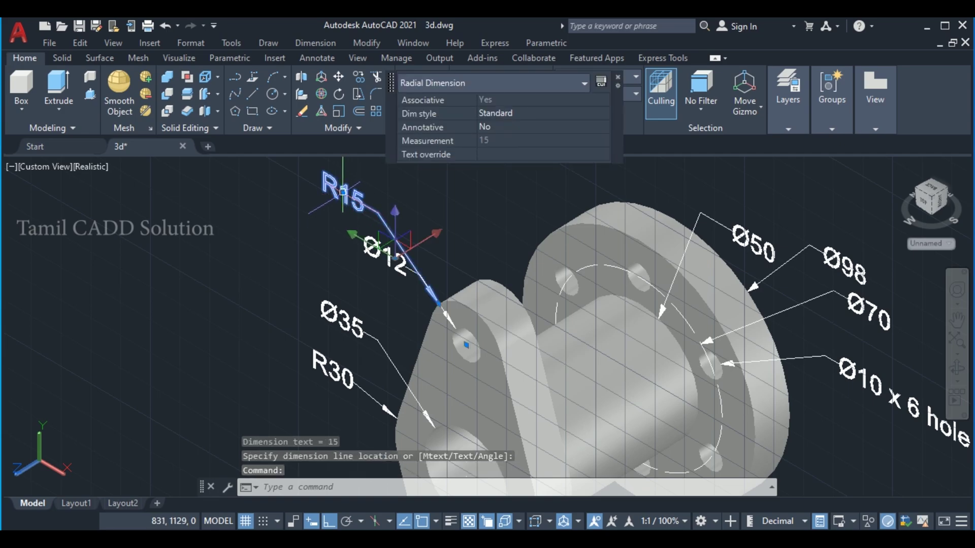
pyautogui.click(348, 196)
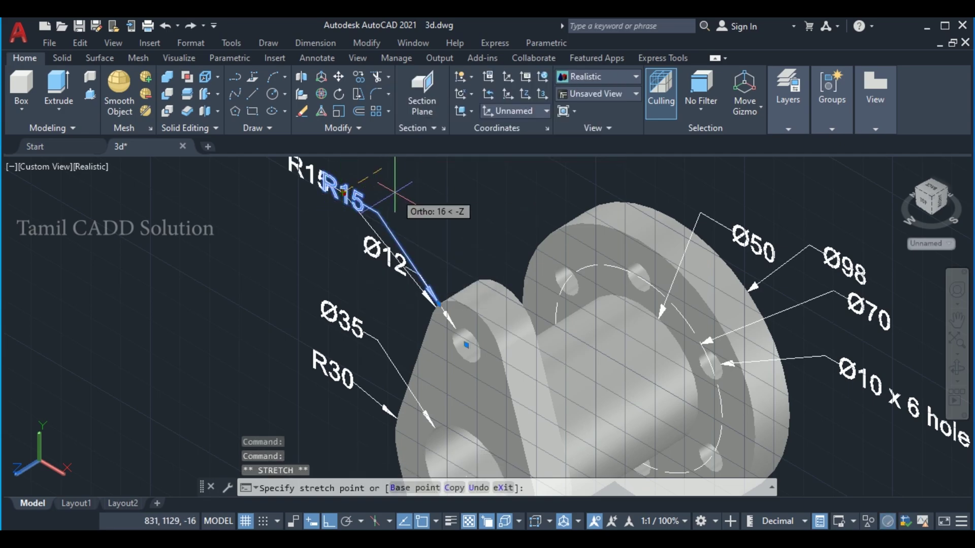
pyautogui.press('Escape')
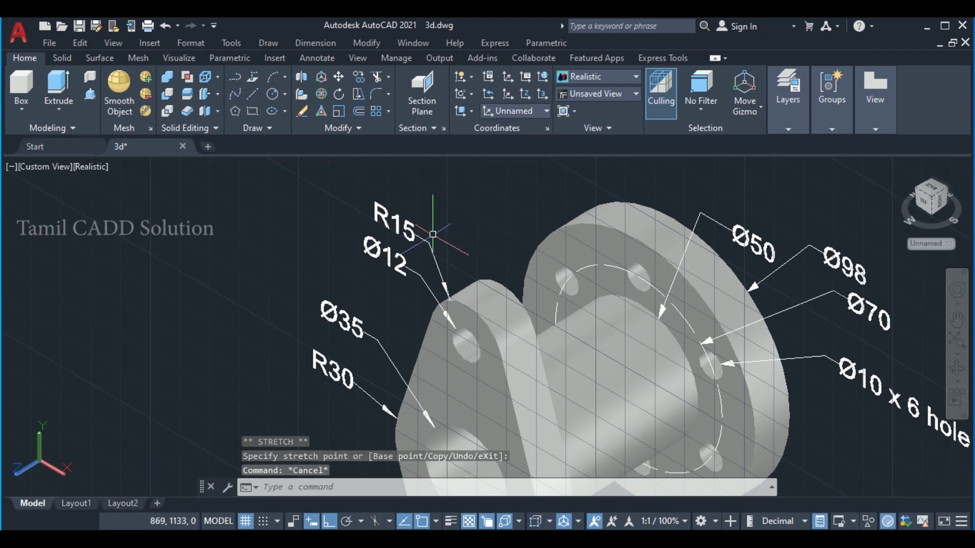
pyautogui.scroll(-4, 448, 335)
pyautogui.scroll(3, 448, 335)
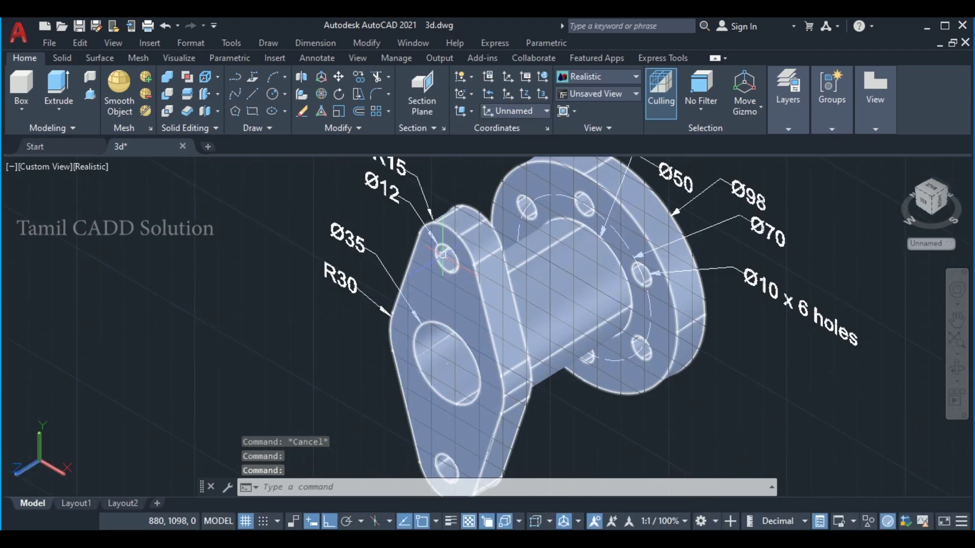
pyautogui.scroll(-2, 449, 259)
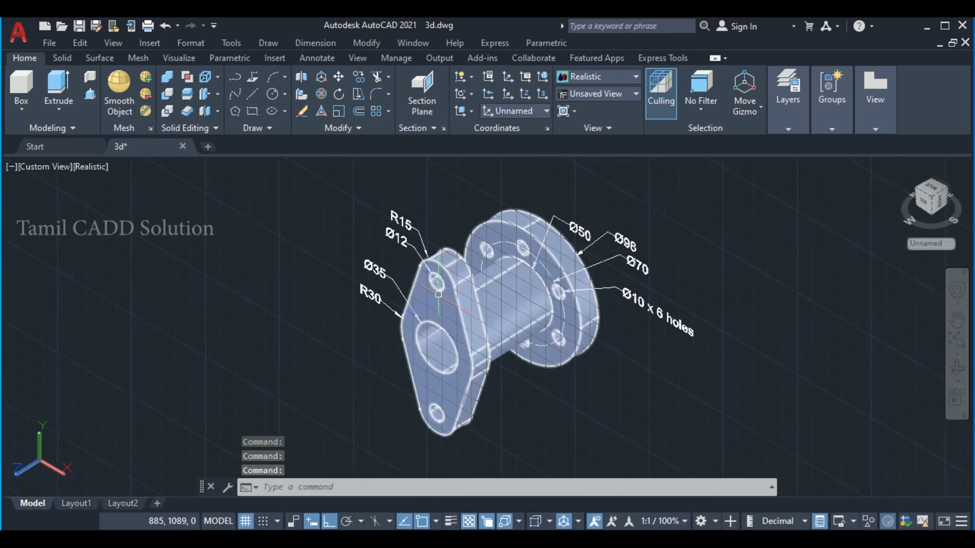
# - Add a 50 linear height dimension to the left of the fitting
pyautogui.click(314, 47)
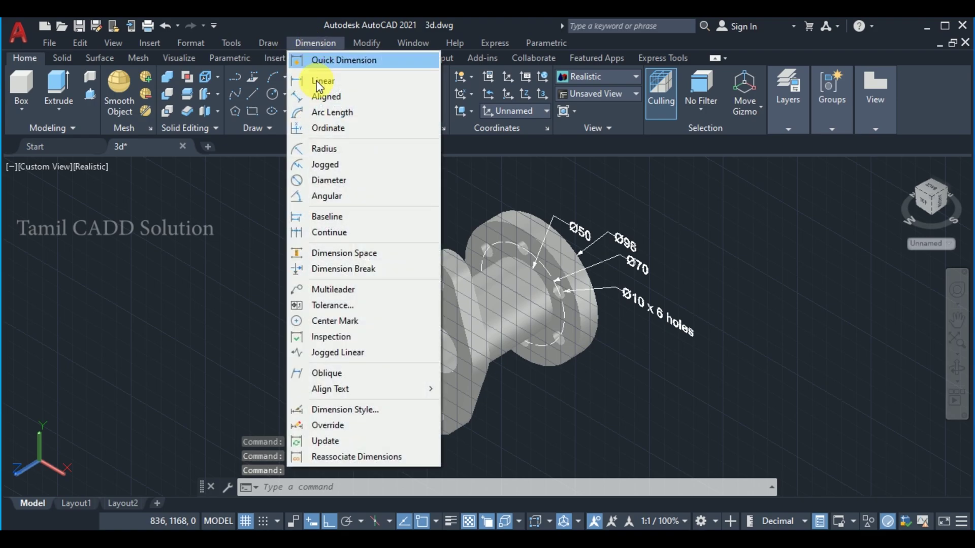
pyautogui.click(337, 84)
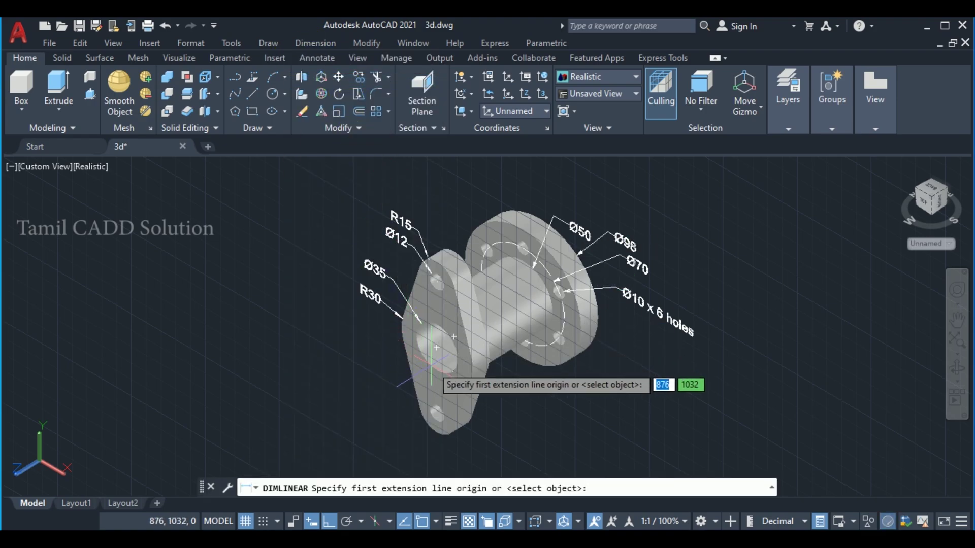
pyautogui.click(435, 279)
pyautogui.scroll(3, 436, 292)
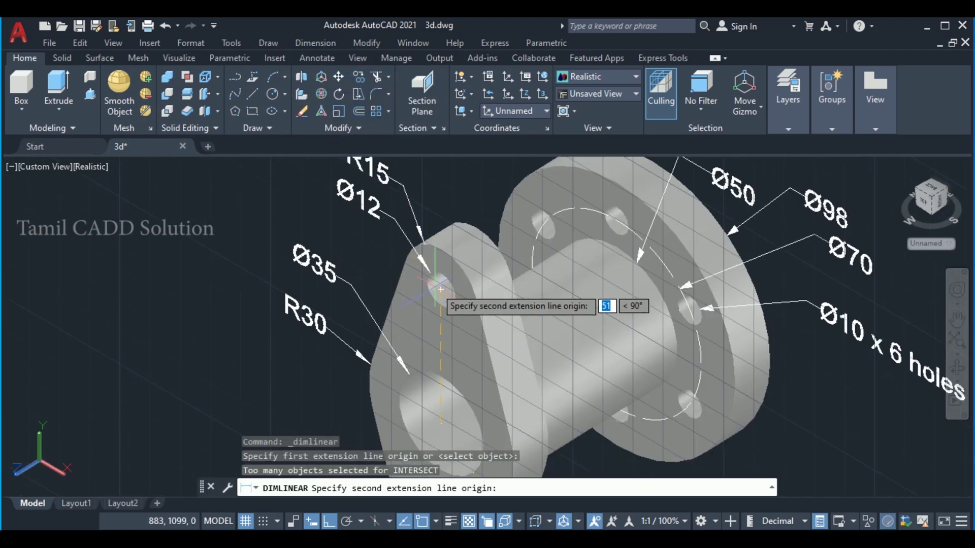
pyautogui.click(438, 286)
pyautogui.scroll(-1, 437, 284)
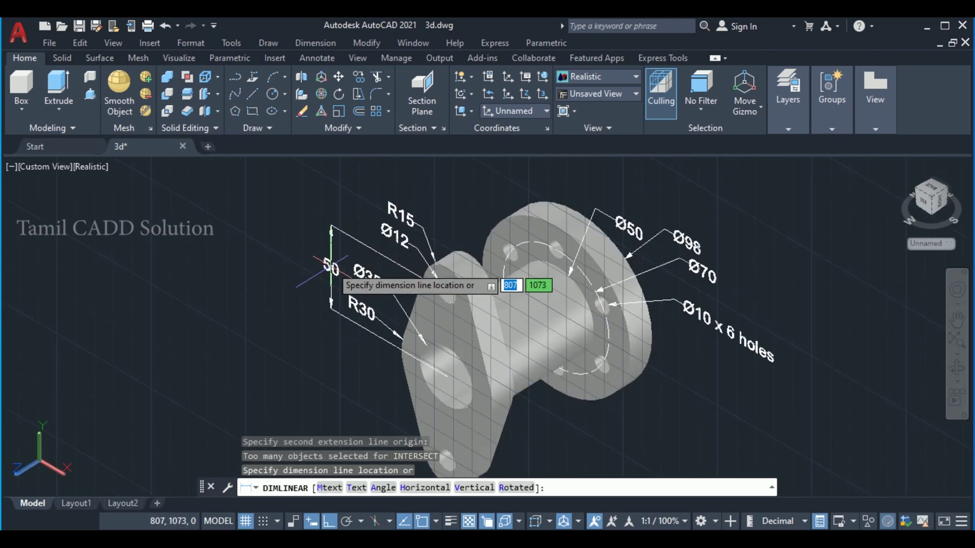
pyautogui.click(331, 267)
# - Add the lower 50 dimension from the bore centre to the bottom hole beside the flange
pyautogui.press('Return')
pyautogui.moveTo(426, 346); pyautogui.dragTo(447, 305, button='middle')
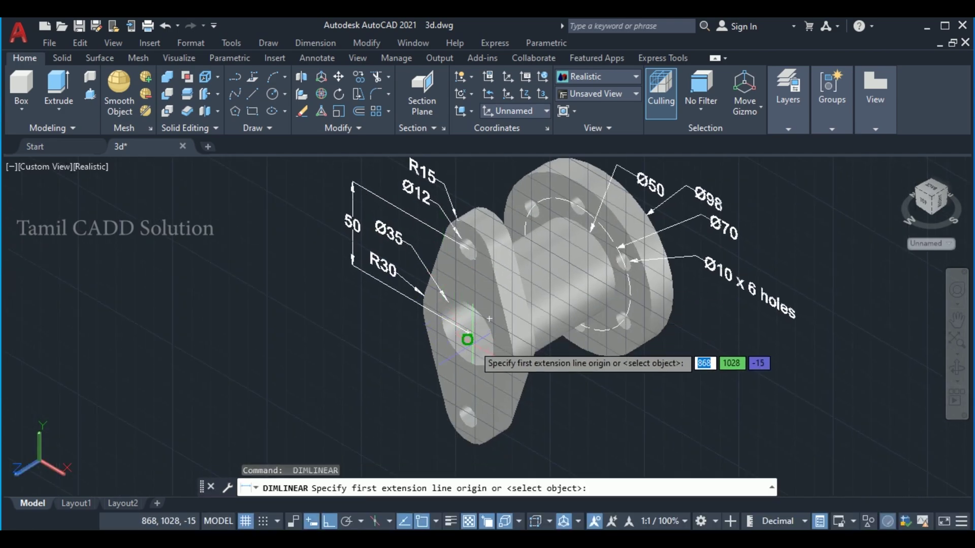
pyautogui.click(468, 333)
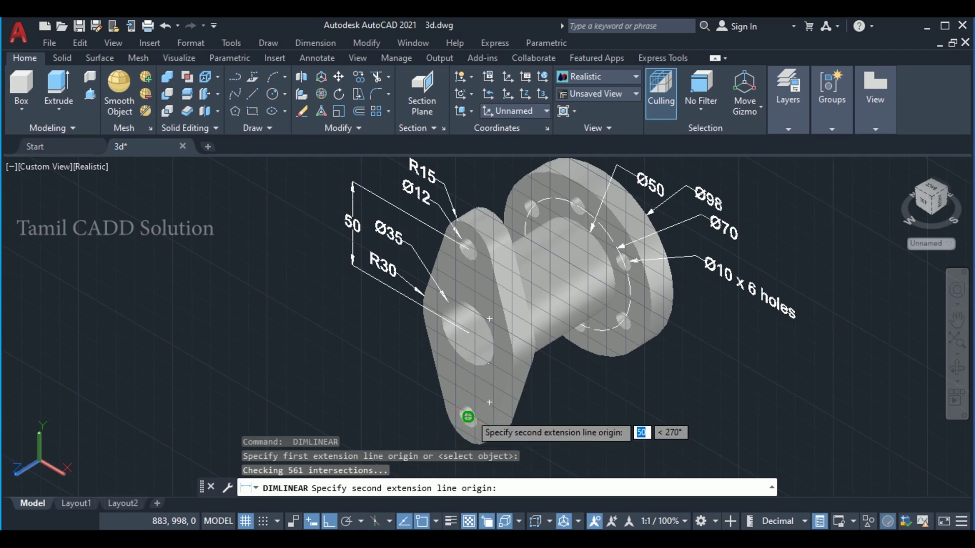
pyautogui.click(468, 417)
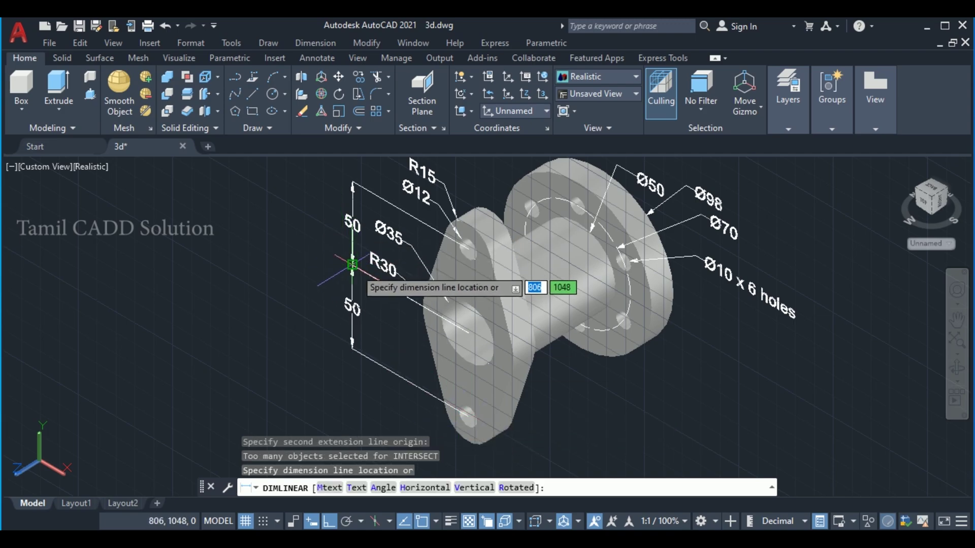
pyautogui.click(352, 265)
pyautogui.press('Escape')
pyautogui.scroll(-3, 342, 246)
pyautogui.scroll(3, 341, 247)
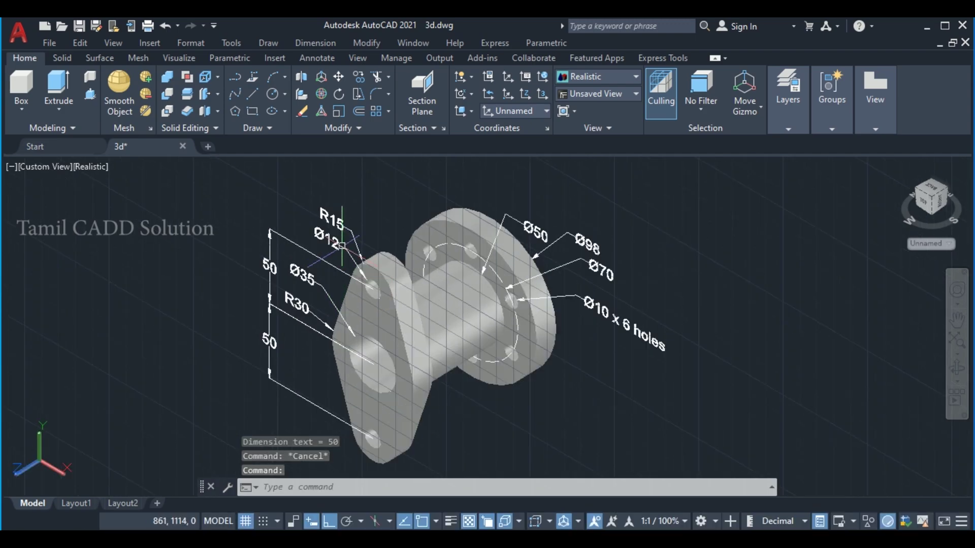
pyautogui.moveTo(386, 295); pyautogui.dragTo(368, 316, button='middle')
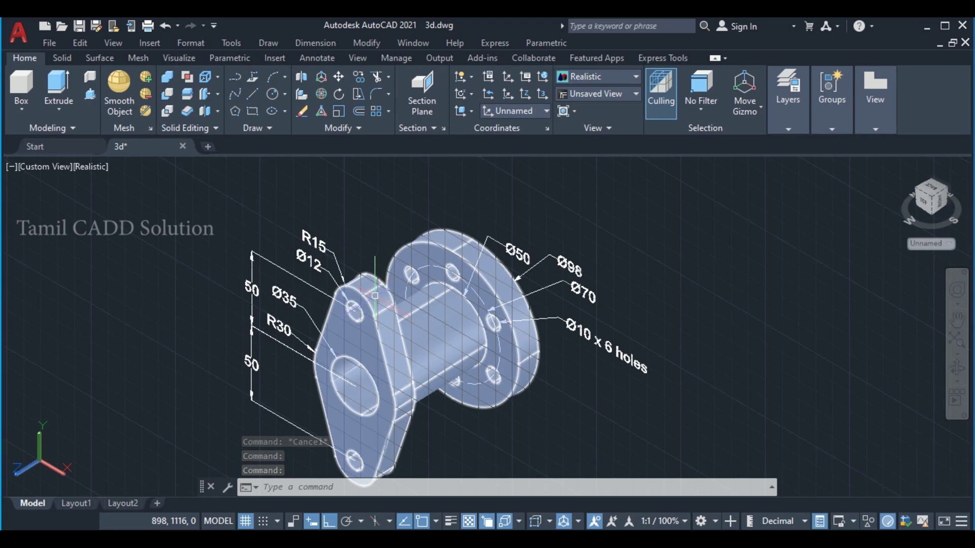
pyautogui.scroll(-2, 396, 308)
# - Abandon an attempted 15 linear dimension and switch the UCS to Front
pyautogui.scroll(-2, 512, 283)
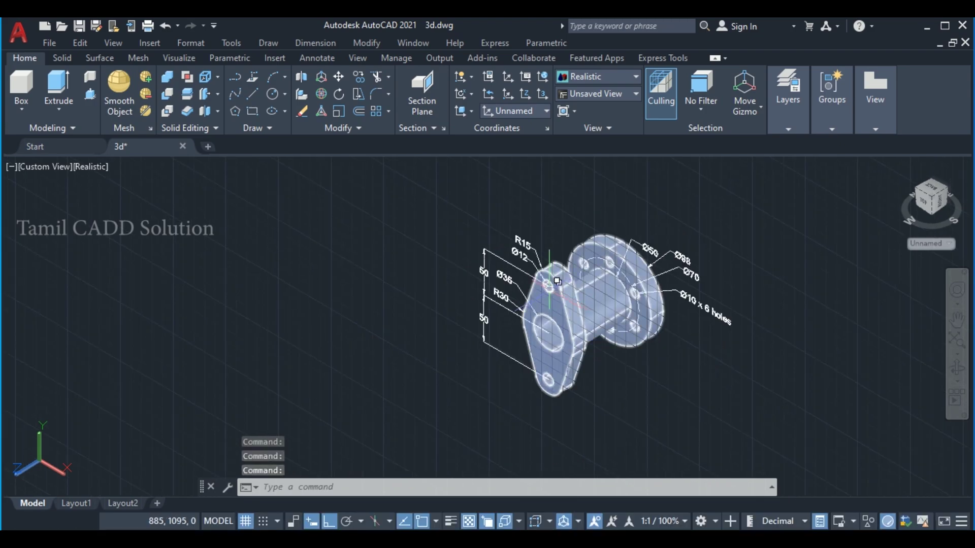
pyautogui.scroll(1, 513, 283)
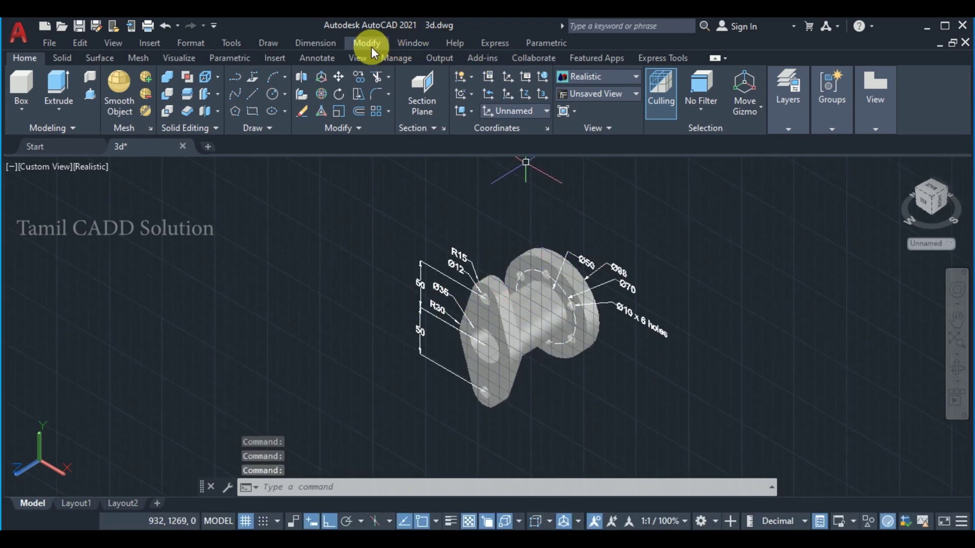
pyautogui.click(322, 47)
pyautogui.click(324, 82)
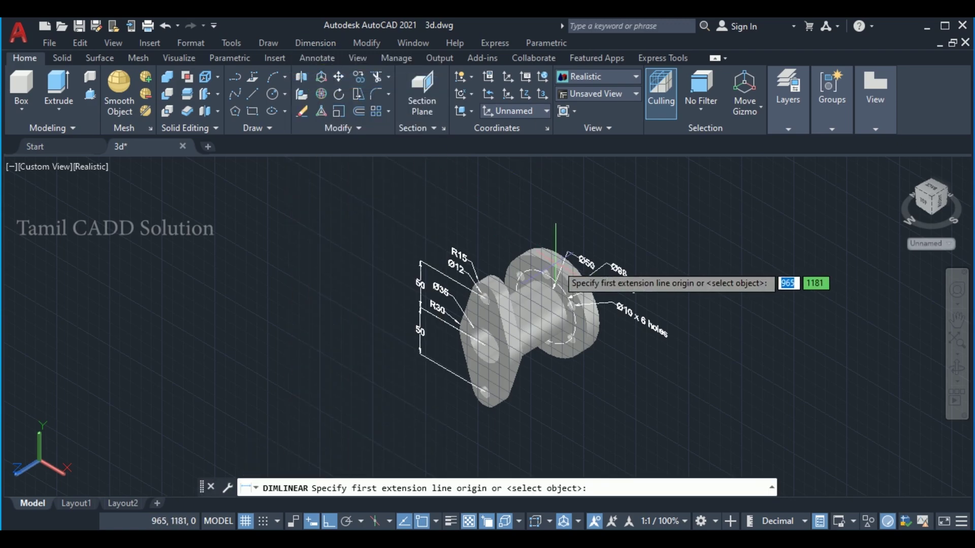
pyautogui.scroll(2, 447, 294)
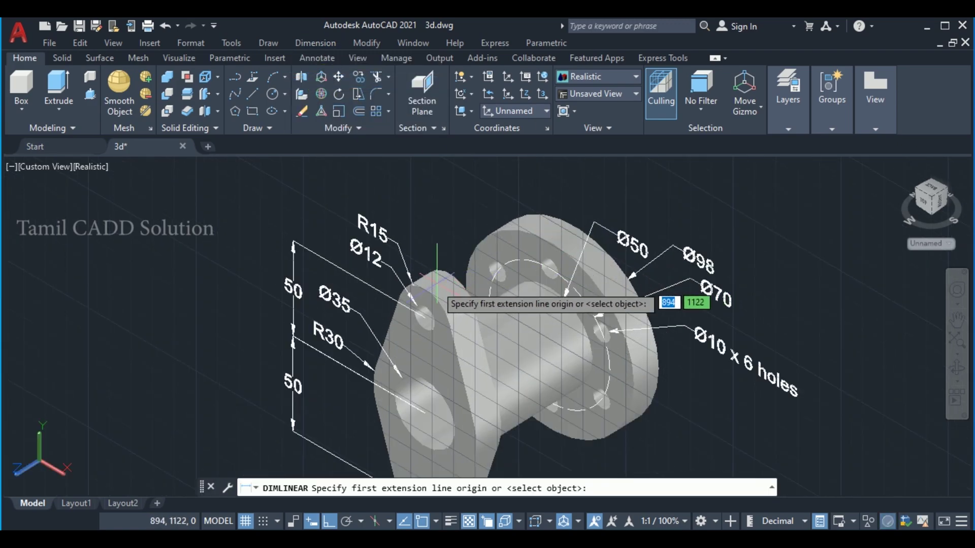
pyautogui.click(424, 310)
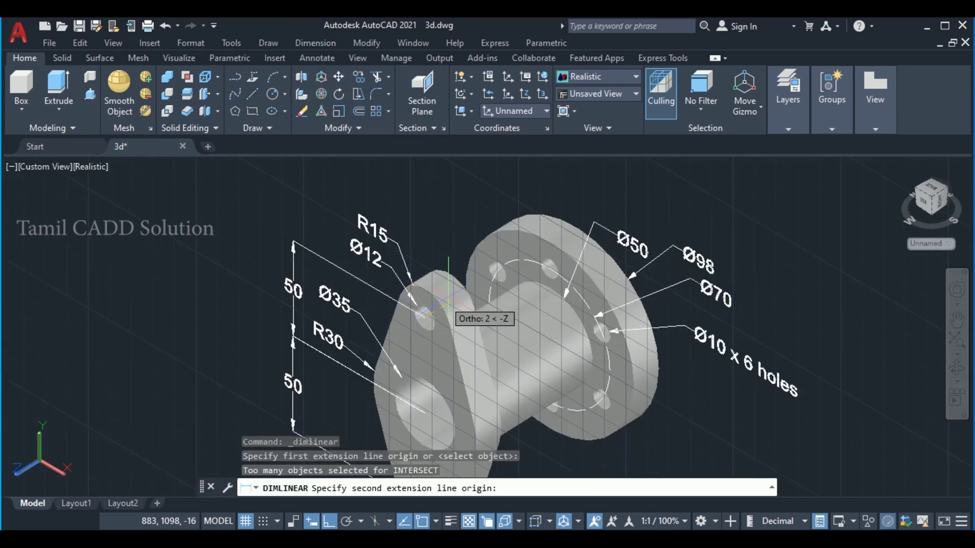
pyautogui.click(573, 254)
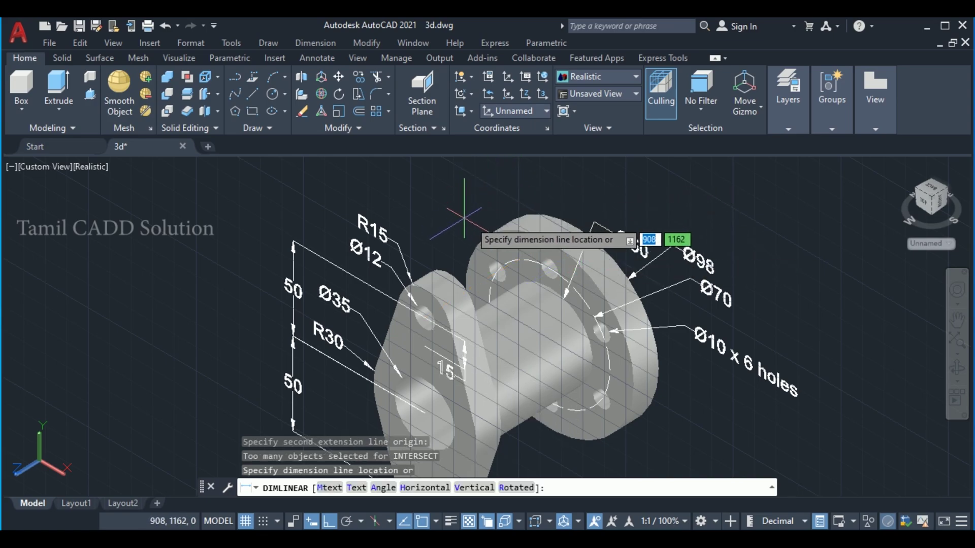
pyautogui.press('Escape')
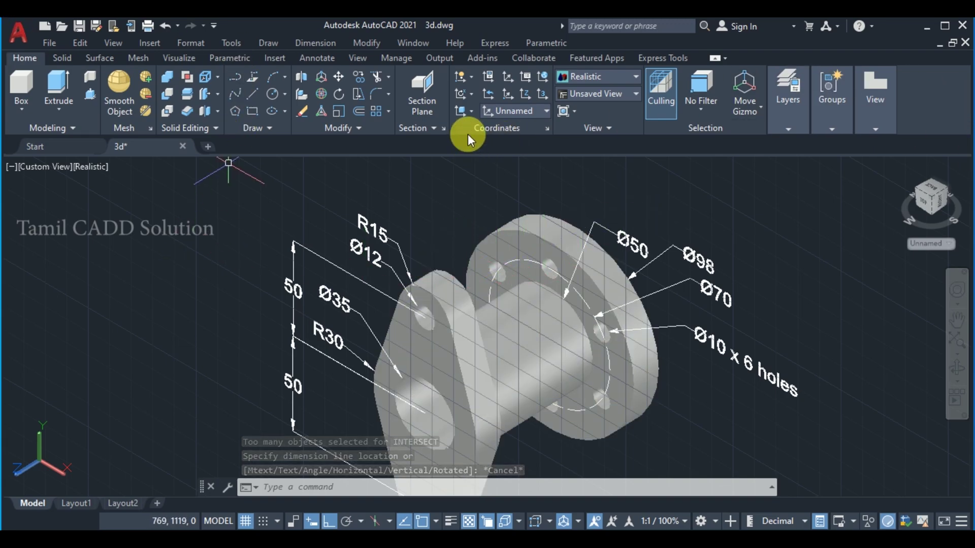
pyautogui.click(498, 112)
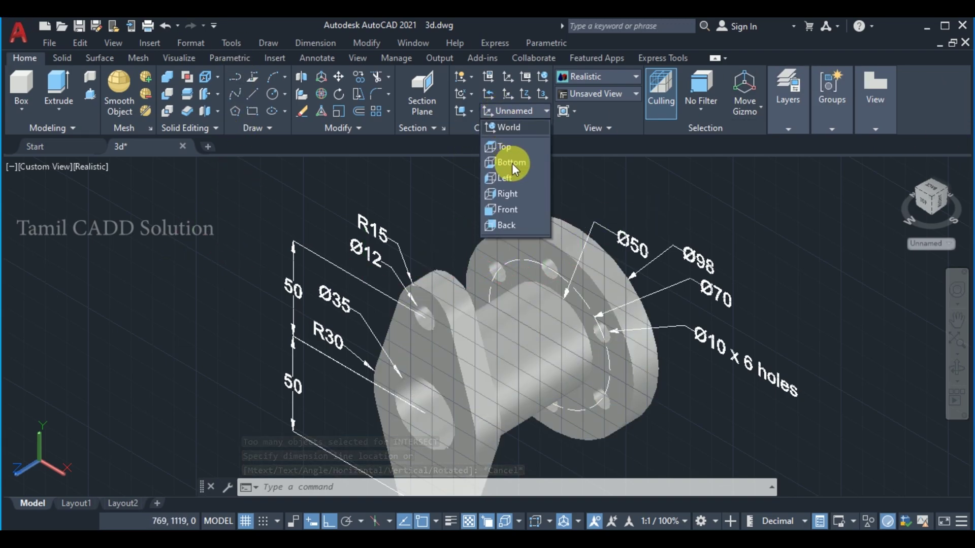
pyautogui.click(512, 209)
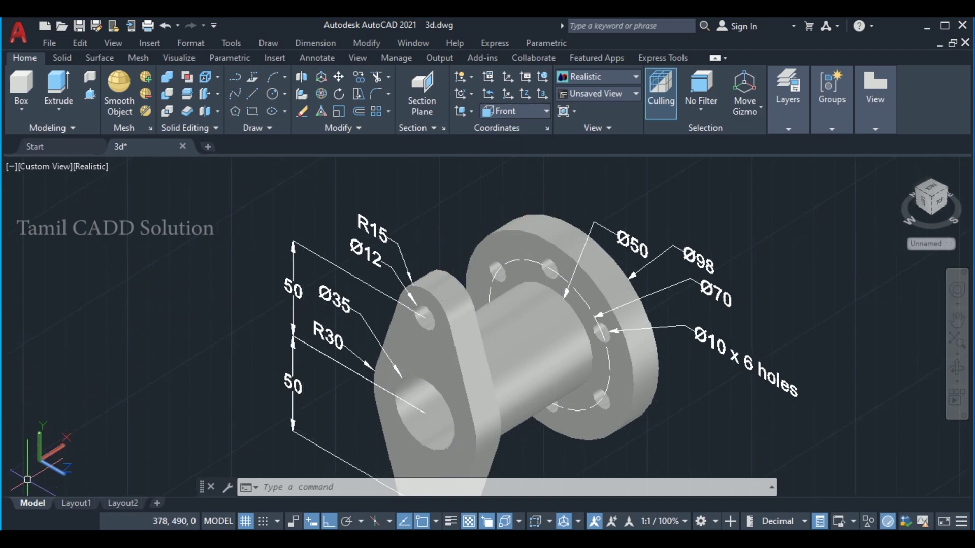
# - Retry a linear dimension from the hole, then cancel it and orbit the model
pyautogui.click(309, 43)
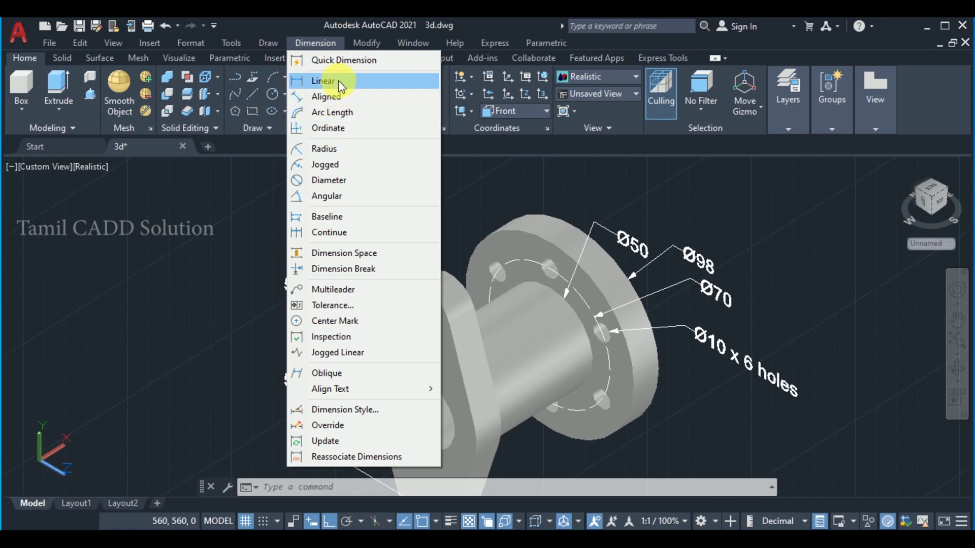
pyautogui.click(338, 80)
pyautogui.click(425, 317)
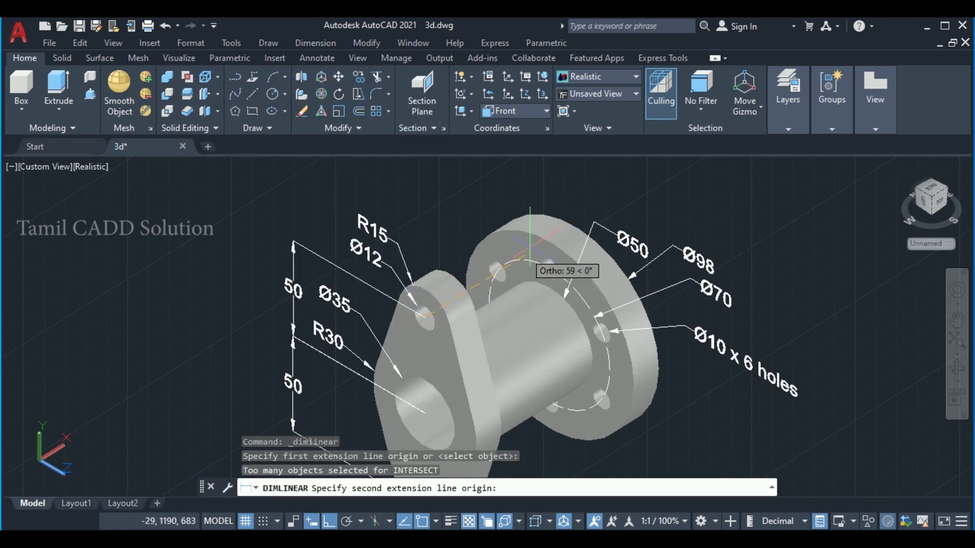
pyautogui.click(573, 220)
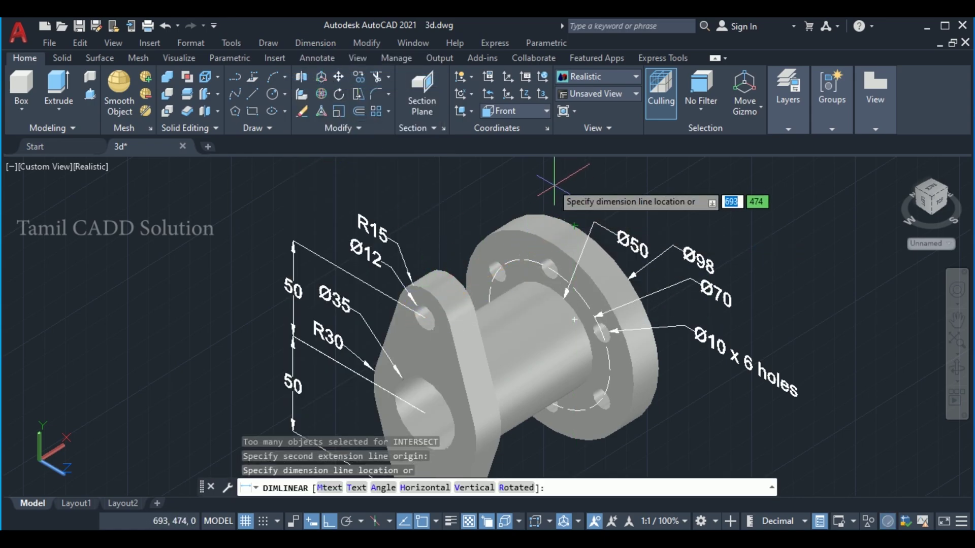
pyautogui.scroll(-2, 536, 214)
pyautogui.scroll(-3, 401, 270)
pyautogui.scroll(-2, 432, 315)
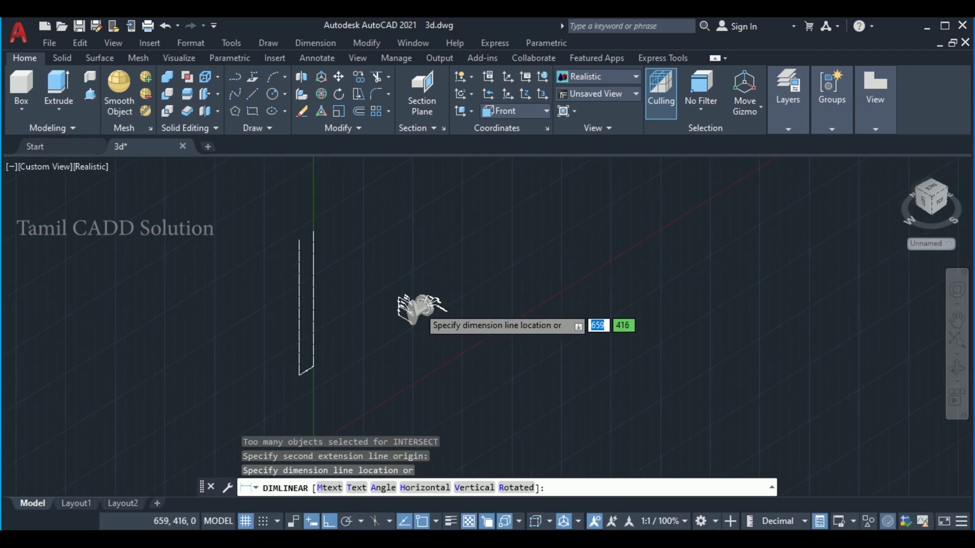
pyautogui.scroll(-2, 405, 294)
pyautogui.scroll(1, 386, 299)
pyautogui.scroll(3, 350, 295)
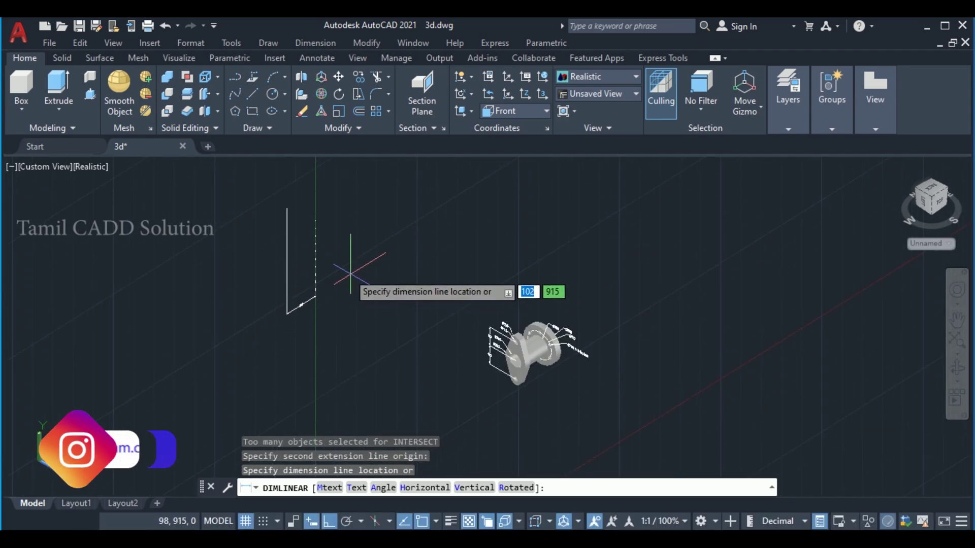
pyautogui.scroll(2, 284, 279)
pyautogui.scroll(3, 263, 259)
pyautogui.scroll(-4, 271, 233)
pyautogui.scroll(1, 273, 203)
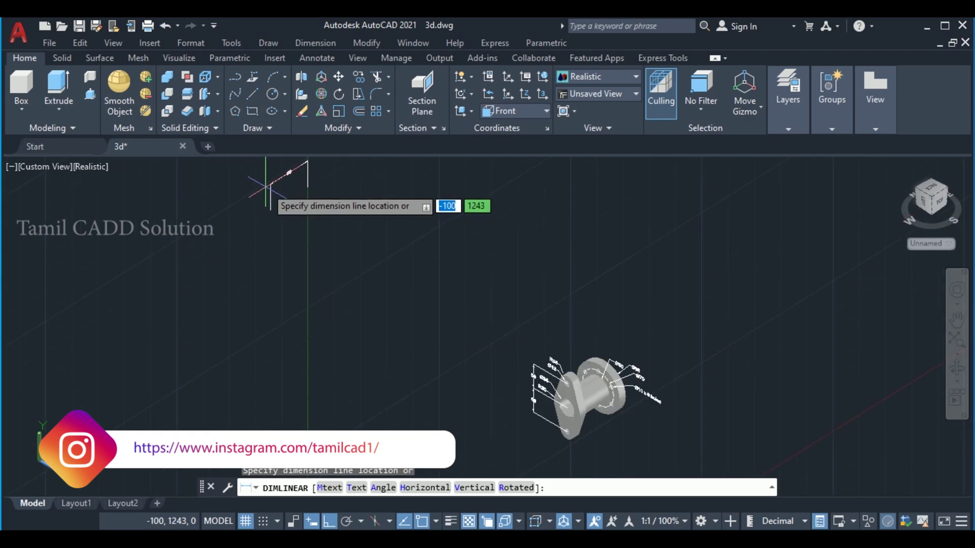
pyautogui.scroll(-2, 272, 196)
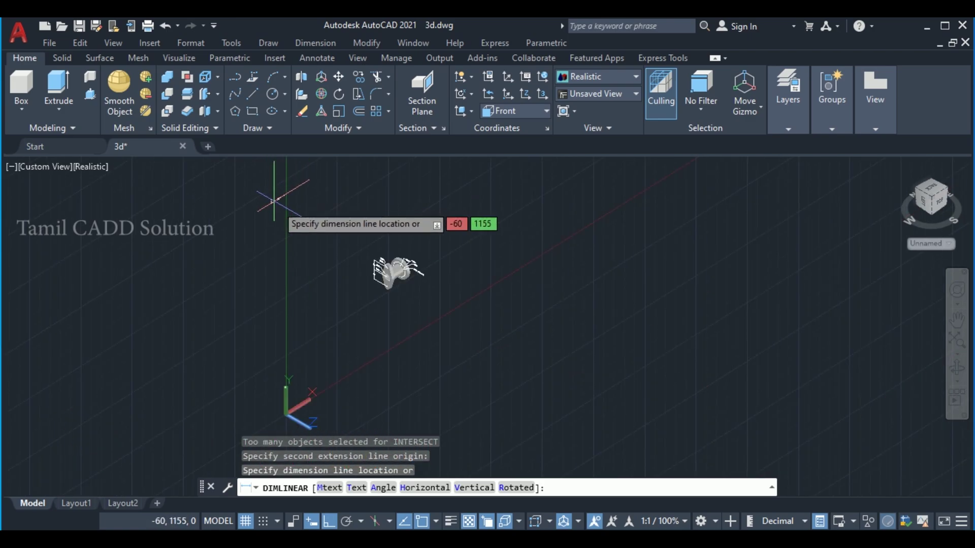
pyautogui.press('Escape')
pyautogui.moveTo(386, 284)
pyautogui.keyDown('shift'); pyautogui.mouseDown(button='middle')
pyautogui.moveTo(428, 295)
pyautogui.moveTo(353, 292)
pyautogui.moveTo(427, 309)
pyautogui.moveTo(398, 294)
pyautogui.mouseUp(button='middle'); pyautogui.keyUp('shift')
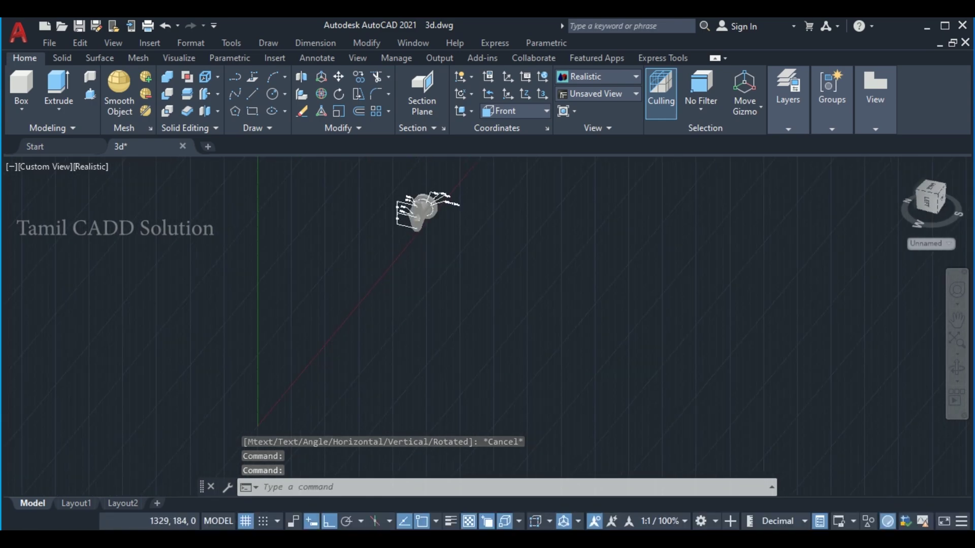
# - Orbit, pan and zoom to view the fitting from above
pyautogui.scroll(2, 446, 242)
pyautogui.moveTo(446, 243)
pyautogui.keyDown('shift'); pyautogui.mouseDown(button='middle')
pyautogui.moveTo(468, 276)
pyautogui.moveTo(361, 263)
pyautogui.mouseUp(button='middle'); pyautogui.keyUp('shift')
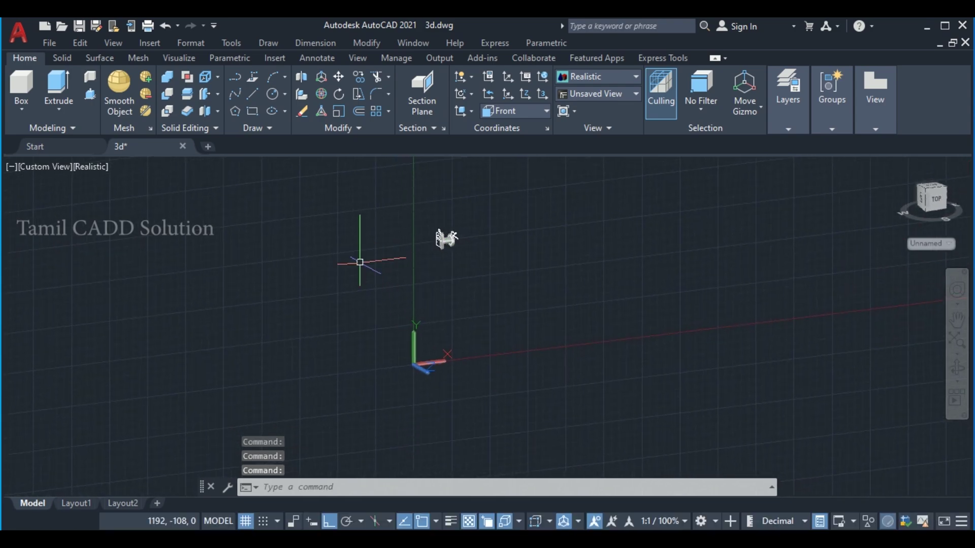
pyautogui.moveTo(429, 351); pyautogui.dragTo(431, 318, button='middle')
pyautogui.scroll(2, 387, 283)
pyautogui.scroll(1, 396, 258)
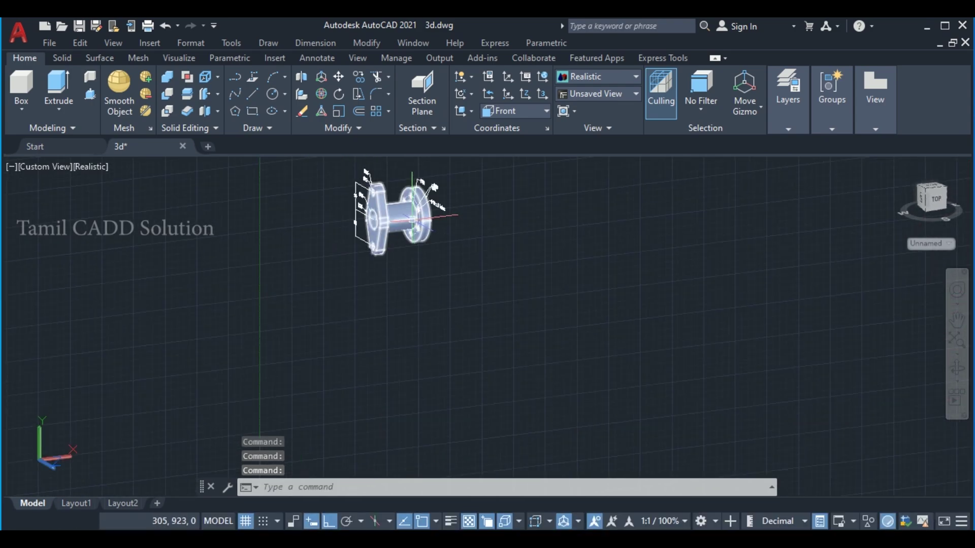
pyautogui.moveTo(395, 257)
pyautogui.mouseDown(button='middle')
pyautogui.moveTo(424, 233)
pyautogui.moveTo(442, 264)
pyautogui.moveTo(477, 277)
pyautogui.mouseUp(button='middle')
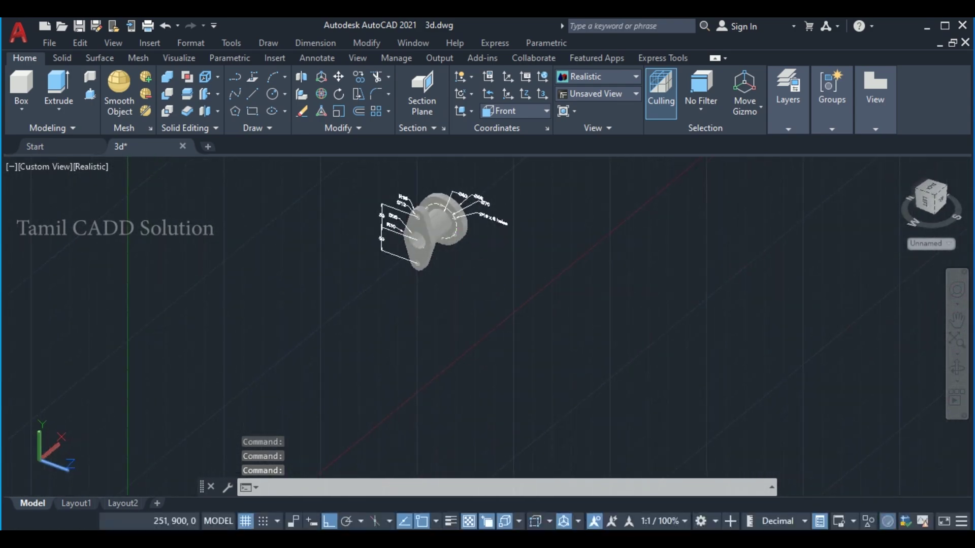
pyautogui.scroll(-2, 479, 278)
pyautogui.click(382, 197)
pyautogui.press('Escape')
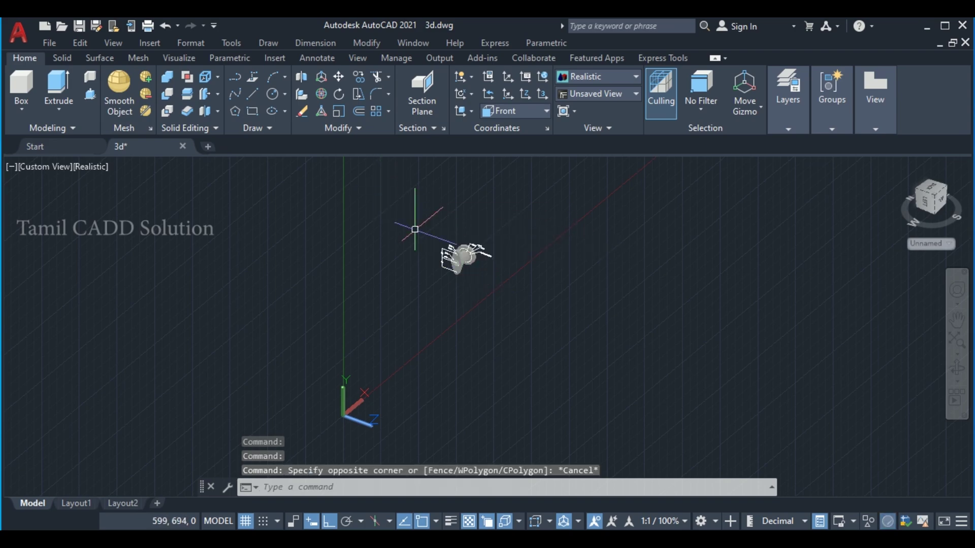
pyautogui.moveTo(414, 228)
pyautogui.keyDown('shift'); pyautogui.mouseDown(button='middle')
pyautogui.moveTo(409, 333)
pyautogui.moveTo(359, 341)
pyautogui.mouseUp(button='middle'); pyautogui.keyUp('shift')
# - Select the UCS icon to move its origin, then cancel after reframing the flange
pyautogui.click(356, 342)
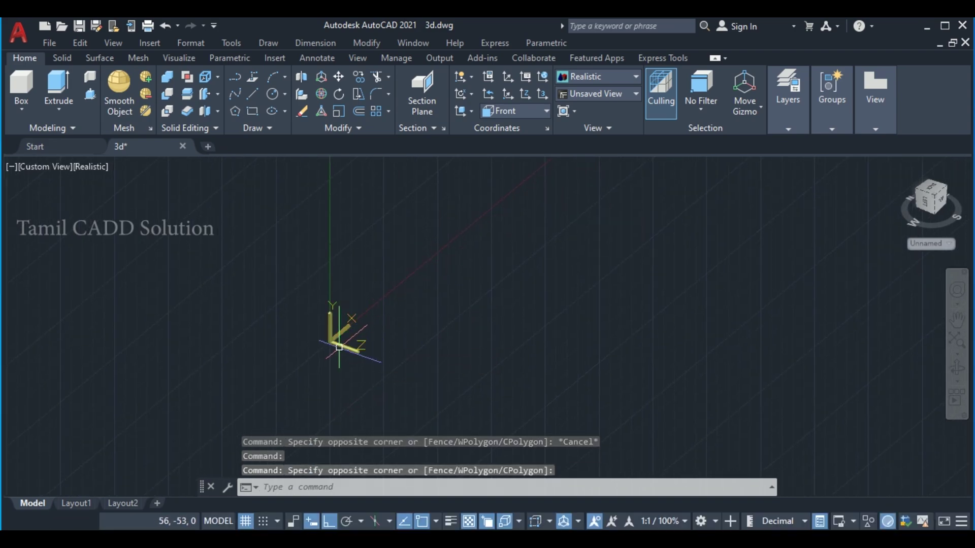
pyautogui.click(329, 342)
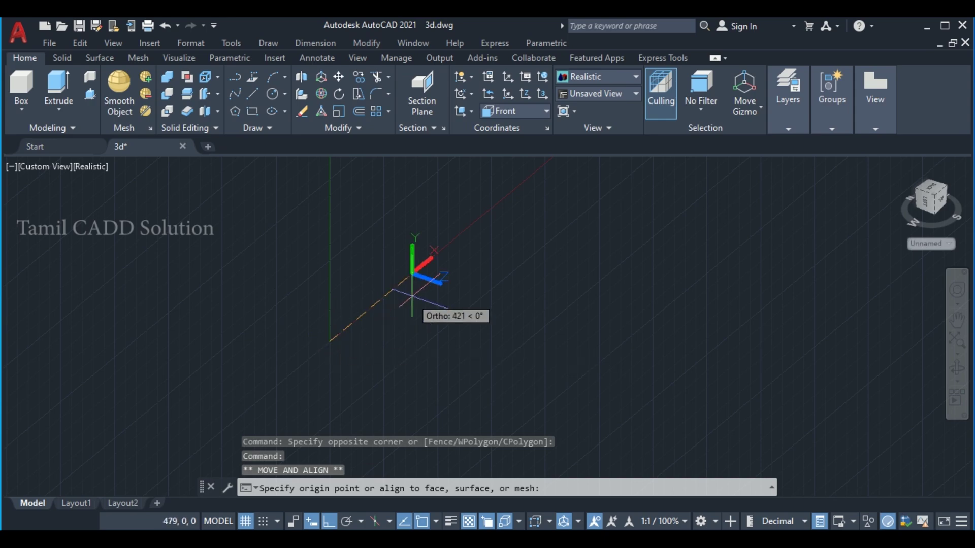
pyautogui.moveTo(359, 326)
pyautogui.mouseDown(button='middle')
pyautogui.moveTo(261, 424)
pyautogui.moveTo(346, 290)
pyautogui.mouseUp(button='middle')
pyautogui.scroll(3, 340, 292)
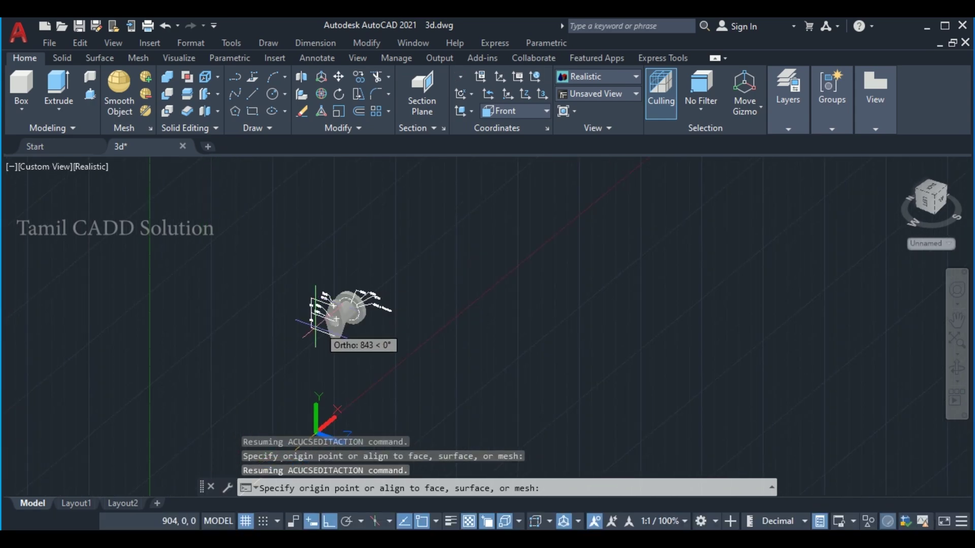
pyautogui.scroll(3, 338, 299)
pyautogui.scroll(3, 338, 308)
pyautogui.scroll(2, 338, 311)
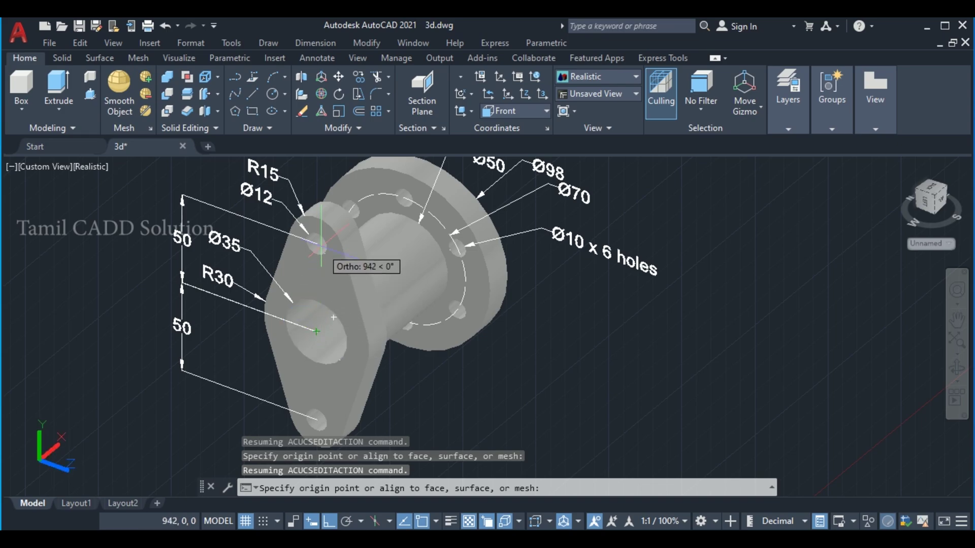
pyautogui.moveTo(321, 248); pyautogui.dragTo(372, 184, button='middle')
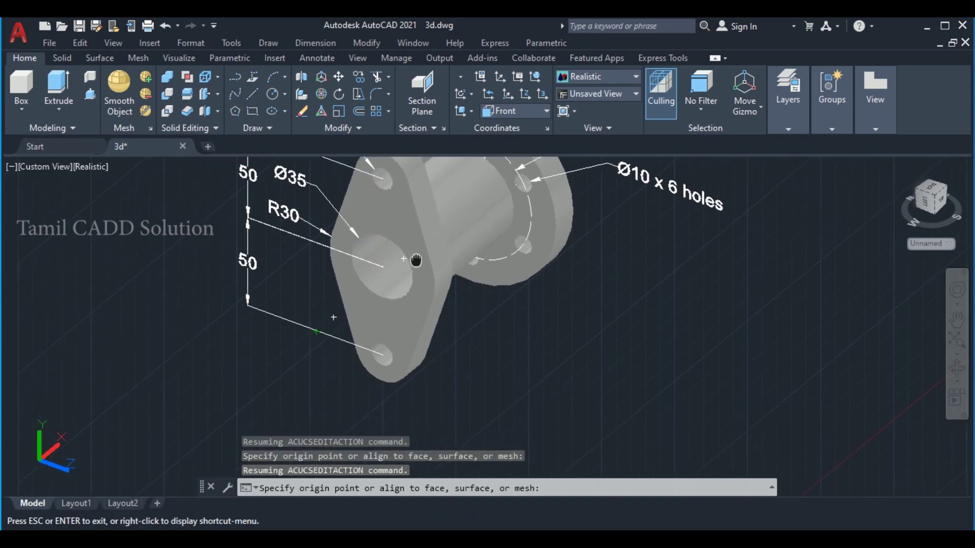
pyautogui.scroll(-3, 393, 305)
pyautogui.press('Escape')
# - Start the LINE command with L
pyautogui.write('l')
pyautogui.press('Return')
pyautogui.scroll(3, 394, 325)
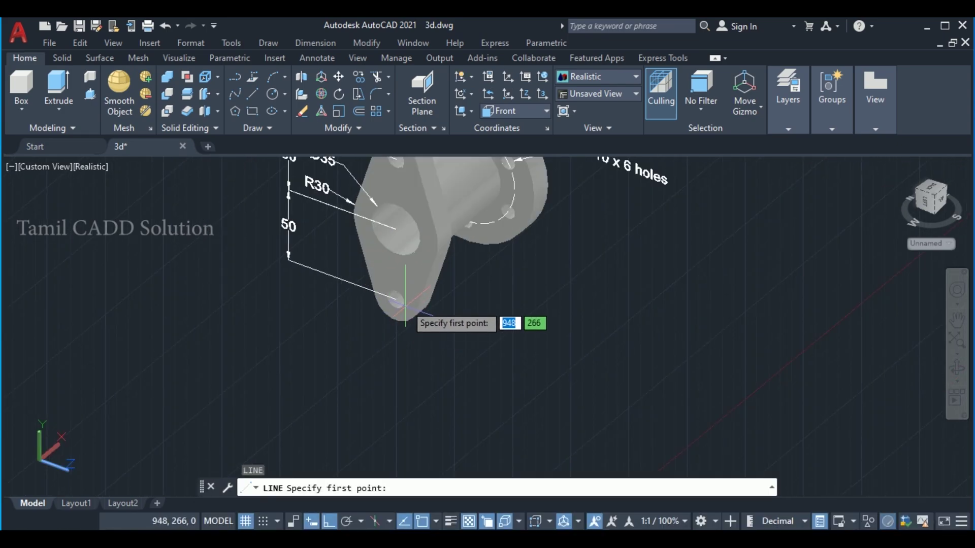
# - Draw a temporary vertical guide line down from the lower hole centre
pyautogui.click(396, 229)
pyautogui.click(384, 378)
pyautogui.press('Escape')
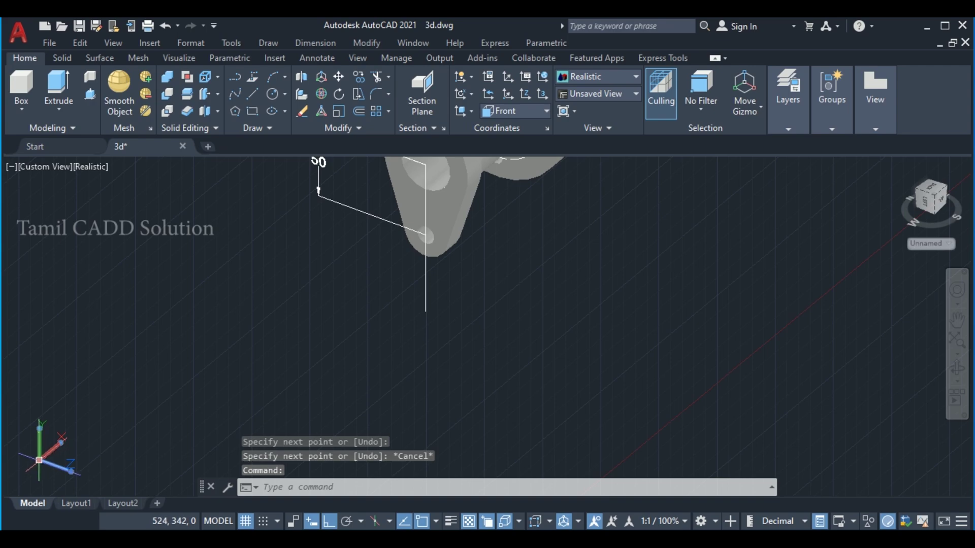
# - Move the UCS origin to the guide line's end and realign its Y axis
pyautogui.click(38, 460)
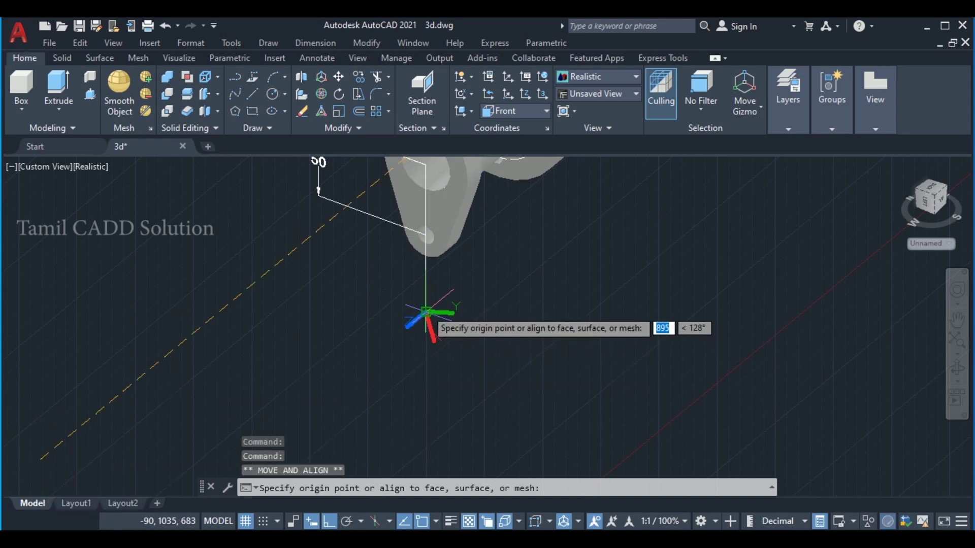
pyautogui.moveTo(487, 322); pyautogui.dragTo(416, 376, button='middle')
pyautogui.press('Escape')
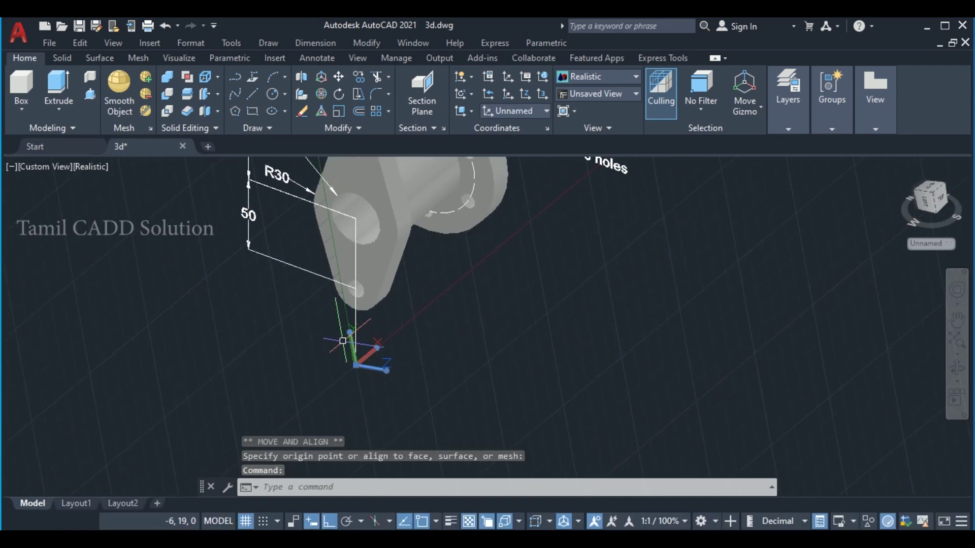
pyautogui.click(349, 332)
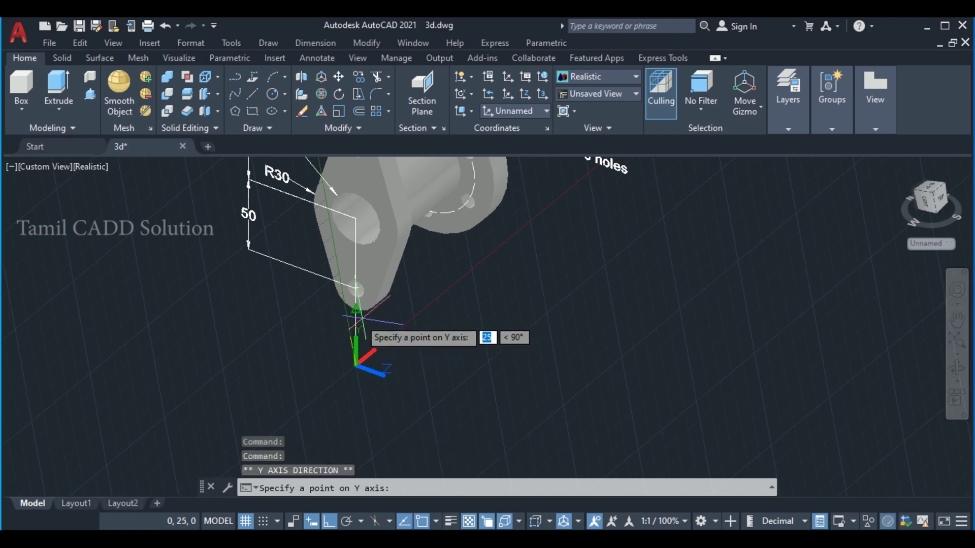
pyautogui.scroll(3, 355, 311)
pyautogui.scroll(-3, 355, 307)
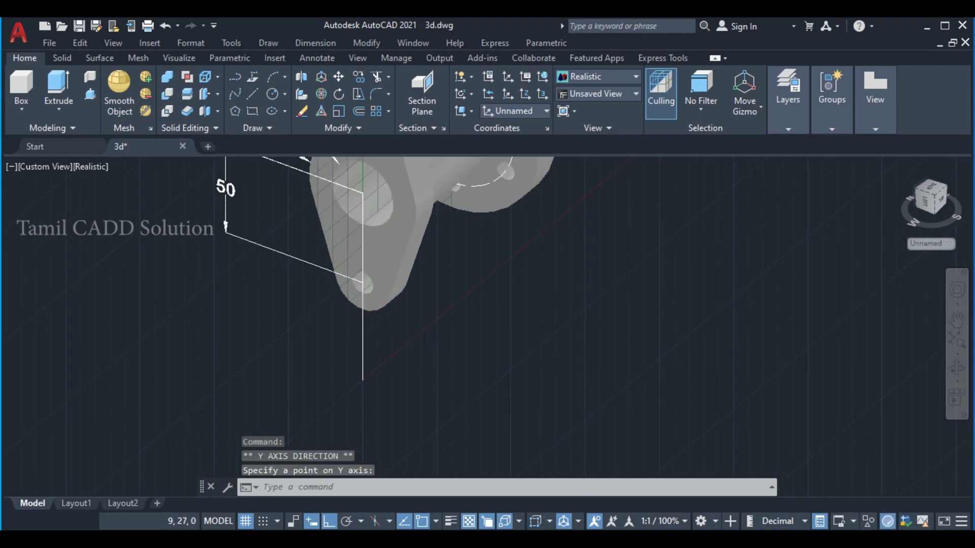
pyautogui.scroll(-2, 366, 330)
pyautogui.moveTo(401, 361)
pyautogui.mouseDown(button='middle')
pyautogui.moveTo(424, 363)
pyautogui.moveTo(349, 341)
pyautogui.moveTo(468, 370)
pyautogui.moveTo(409, 376)
pyautogui.moveTo(354, 320)
pyautogui.mouseUp(button='middle')
pyautogui.scroll(2, 353, 320)
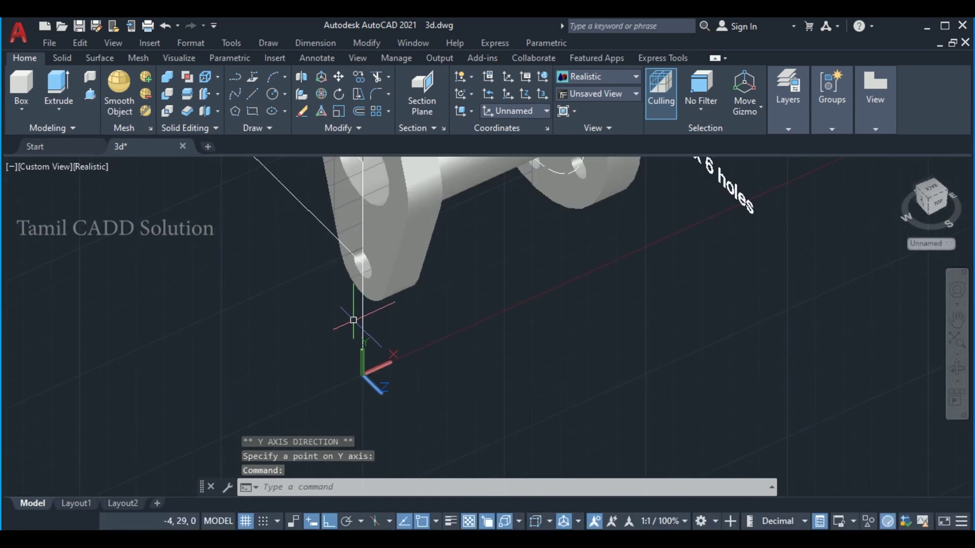
# - Erase the temporary guide line
pyautogui.click(361, 316)
pyautogui.press('Delete')
pyautogui.scroll(-3, 361, 325)
pyautogui.moveTo(404, 353)
pyautogui.keyDown('shift'); pyautogui.mouseDown(button='middle')
pyautogui.moveTo(436, 361)
pyautogui.moveTo(381, 359)
pyautogui.mouseUp(button='middle'); pyautogui.keyUp('shift')
pyautogui.scroll(3, 391, 325)
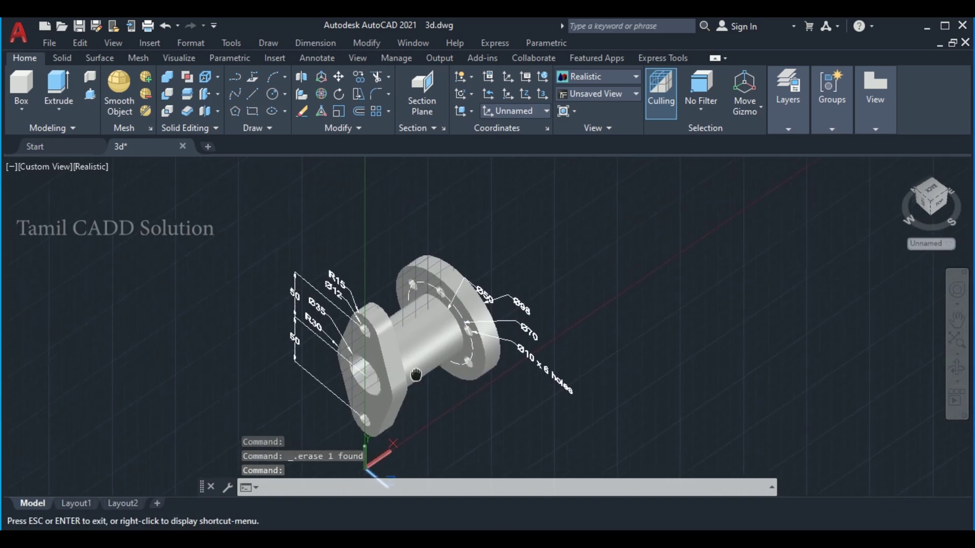
# - Dimension the 90 overall length between the small and large flanges, placed above the part
pyautogui.click(330, 45)
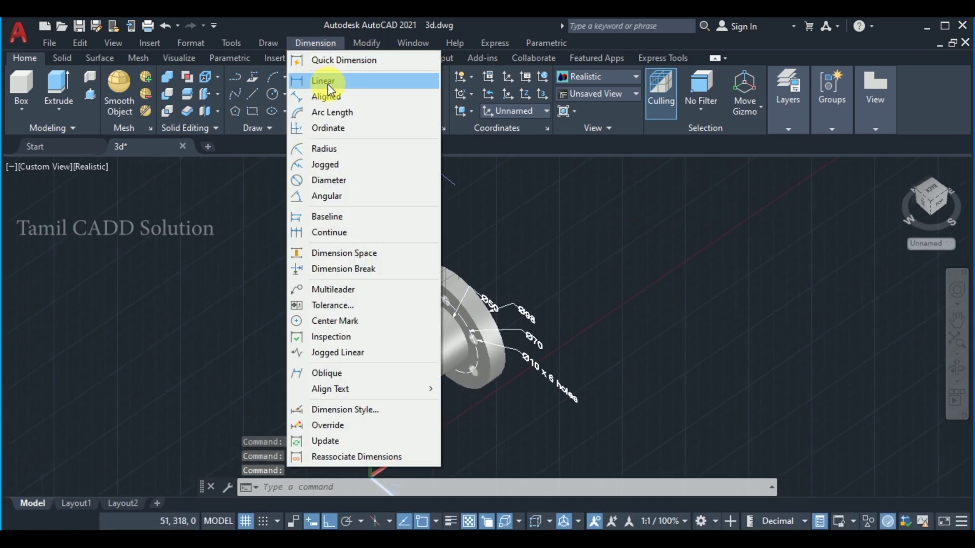
pyautogui.click(327, 80)
pyautogui.scroll(3, 376, 350)
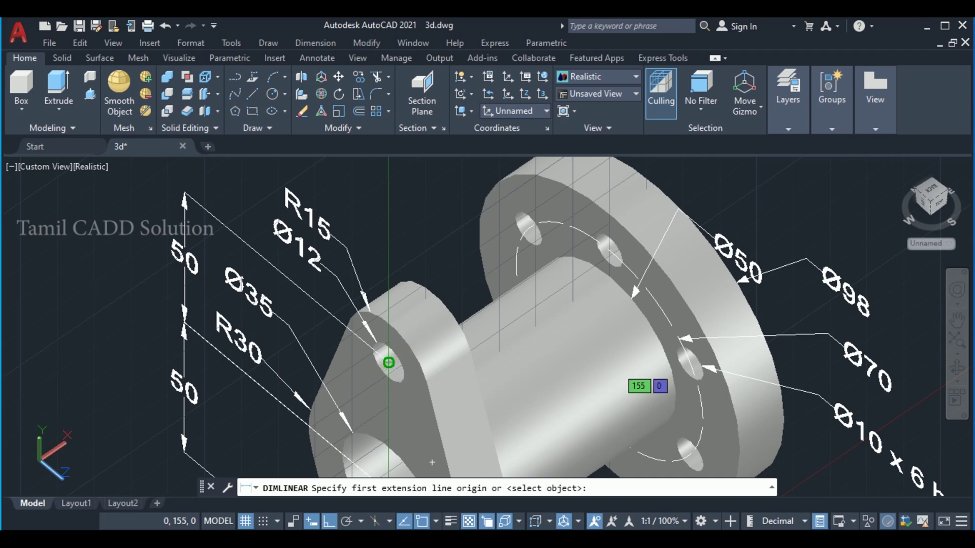
pyautogui.click(389, 363)
pyautogui.moveTo(632, 187); pyautogui.dragTo(509, 300, button='middle')
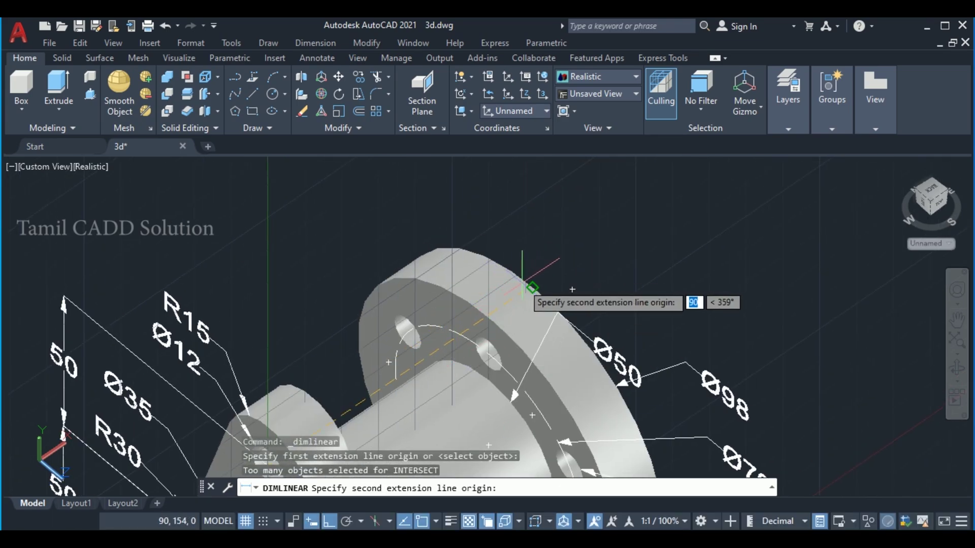
pyautogui.click(529, 286)
pyautogui.scroll(-2, 506, 257)
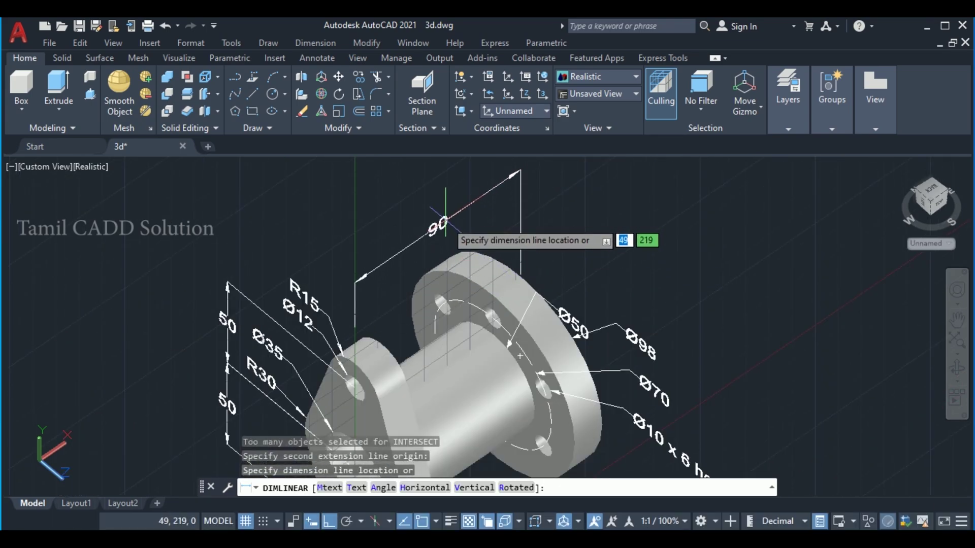
pyautogui.click(446, 219)
pyautogui.moveTo(423, 262)
pyautogui.keyDown('shift'); pyautogui.mouseDown(button='middle')
pyautogui.moveTo(434, 272)
pyautogui.moveTo(387, 233)
pyautogui.moveTo(377, 244)
pyautogui.moveTo(460, 242)
pyautogui.moveTo(401, 260)
pyautogui.mouseUp(button='middle'); pyautogui.keyUp('shift')
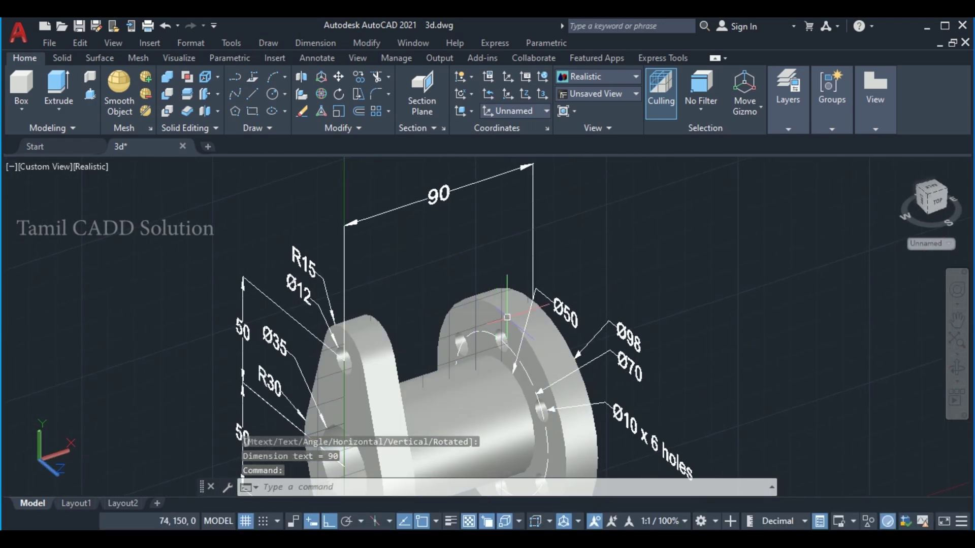
pyautogui.click(311, 50)
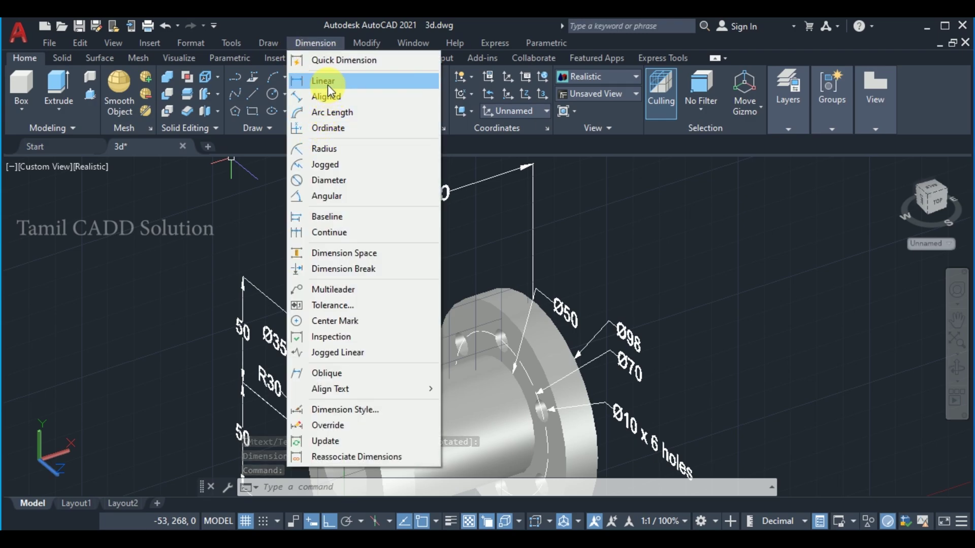
# - Add 15 linear dimensions across the small and large flange thicknesses, placed above each flange
pyautogui.click(328, 81)
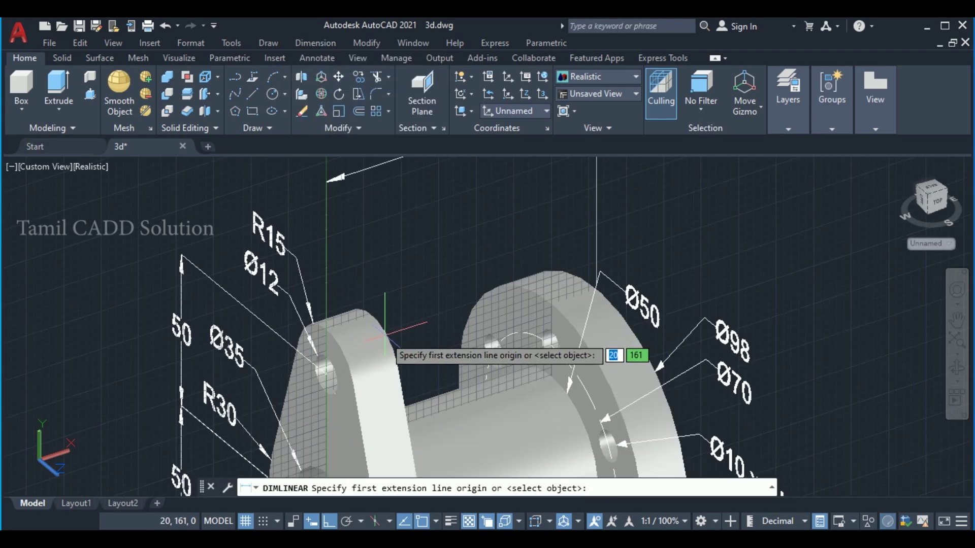
pyautogui.click(325, 327)
pyautogui.click(371, 360)
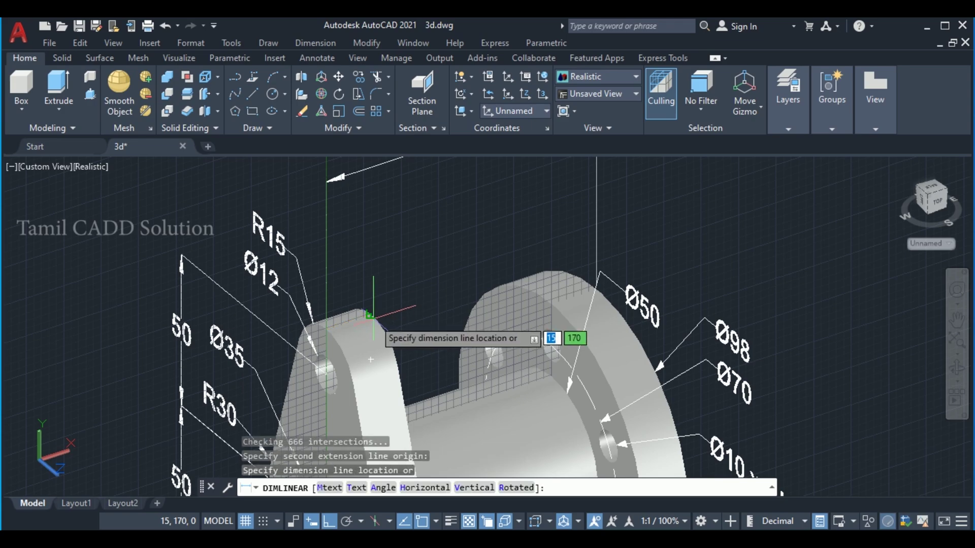
pyautogui.click(351, 237)
pyautogui.press('Return')
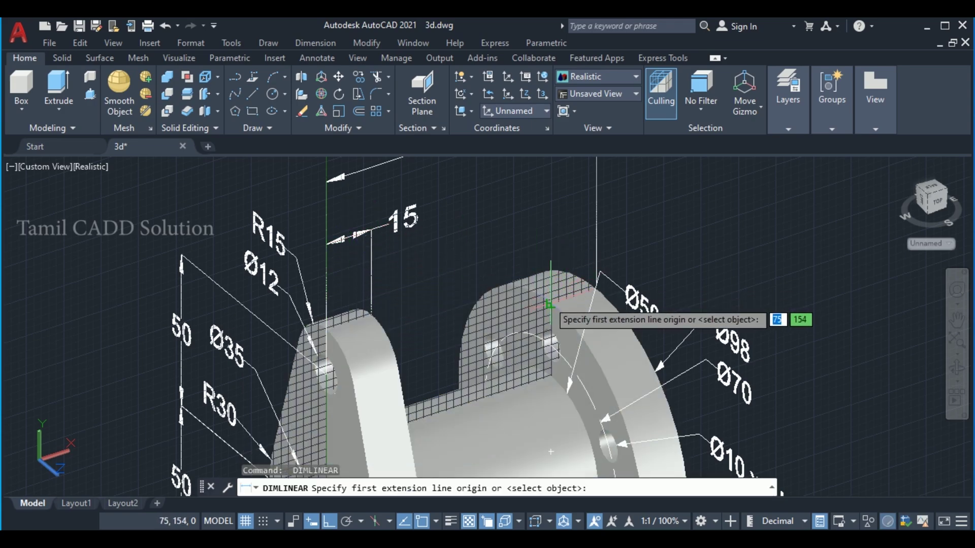
pyautogui.click(551, 305)
pyautogui.click(597, 273)
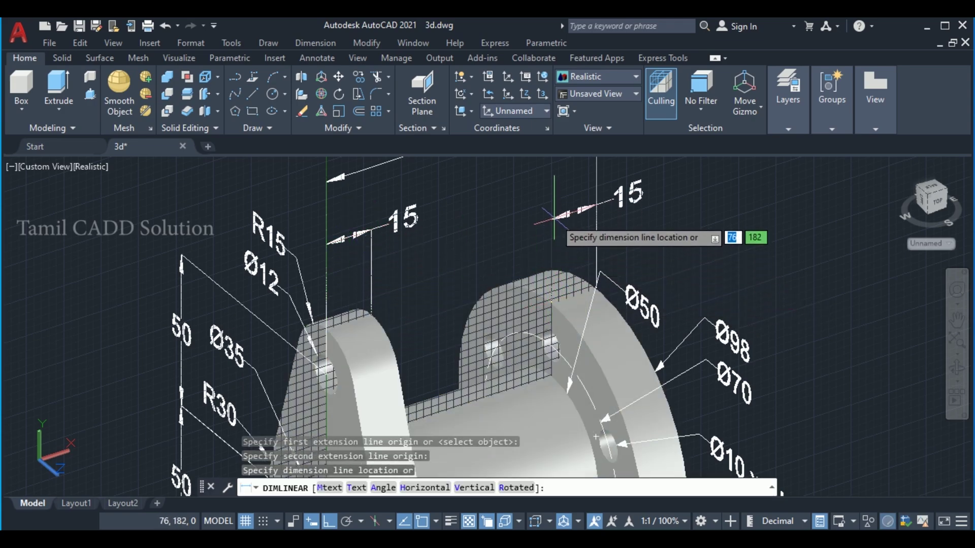
pyautogui.click(554, 219)
pyautogui.scroll(-3, 554, 219)
pyautogui.keyDown('shift'); pyautogui.moveTo(553, 218); pyautogui.dragTo(576, 279, button='middle'); pyautogui.keyUp('shift')
# - Switch the viewport to SW Isometric with the drawing grid hidden
pyautogui.click(42, 166)
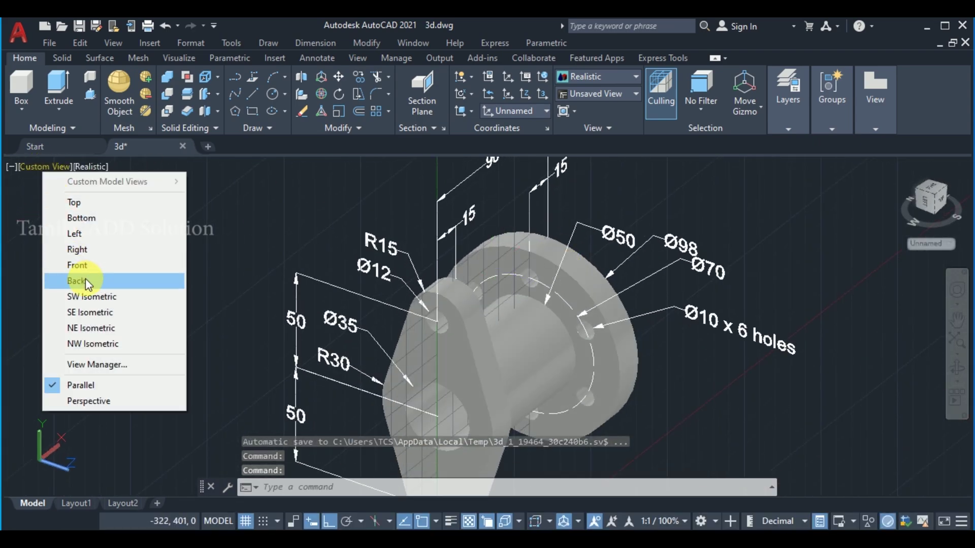
pyautogui.click(88, 290)
pyautogui.press('F7')
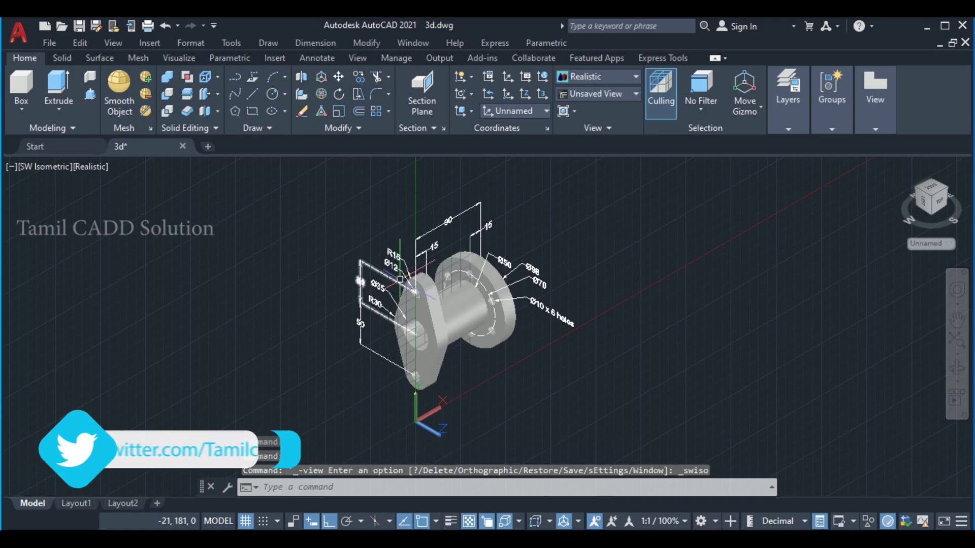
pyautogui.moveTo(472, 284)
pyautogui.keyDown('shift'); pyautogui.mouseDown(button='middle')
pyautogui.moveTo(497, 279)
pyautogui.moveTo(435, 280)
pyautogui.mouseUp(button='middle'); pyautogui.keyUp('shift')
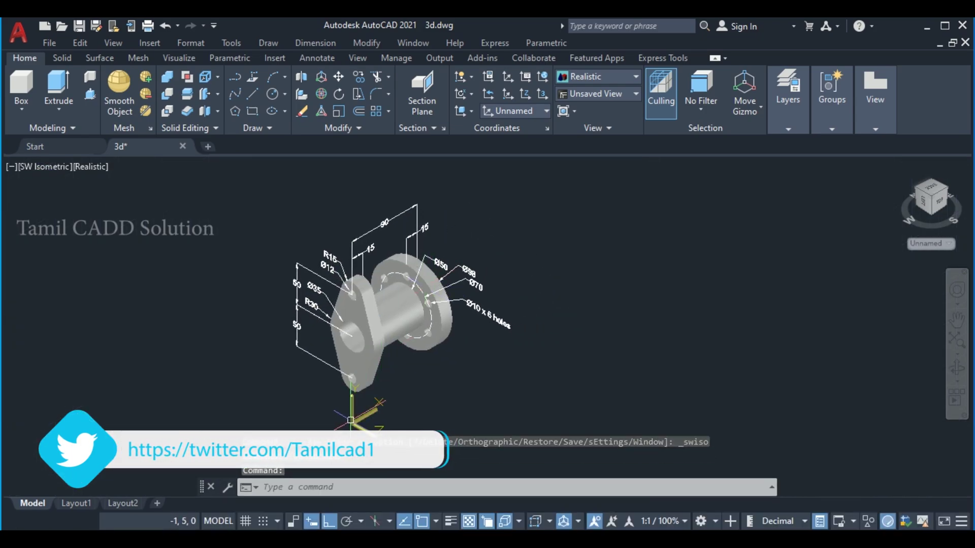
# - Relocate the coordinate system origin, then zoom in and centre the dimensioned fitting
pyautogui.click(353, 425)
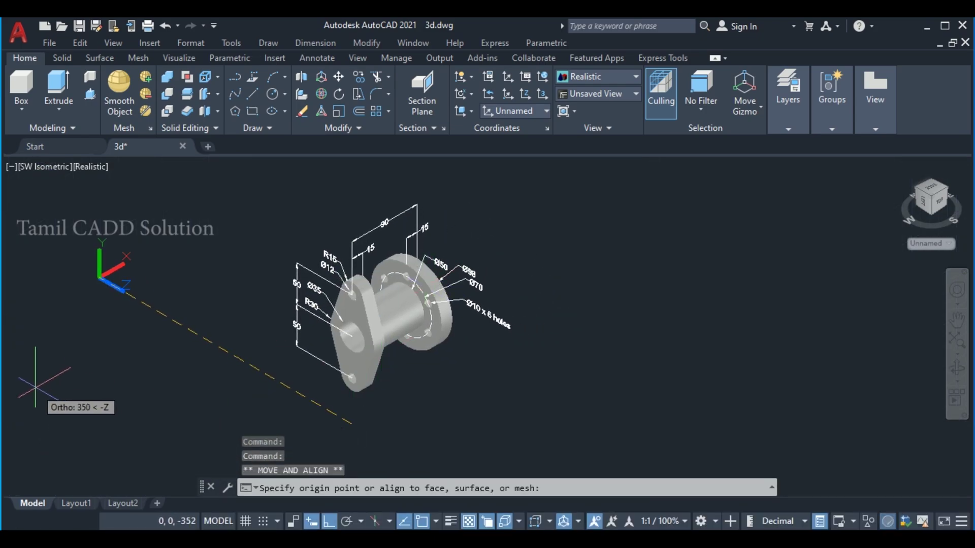
pyautogui.scroll(4, 656, 329)
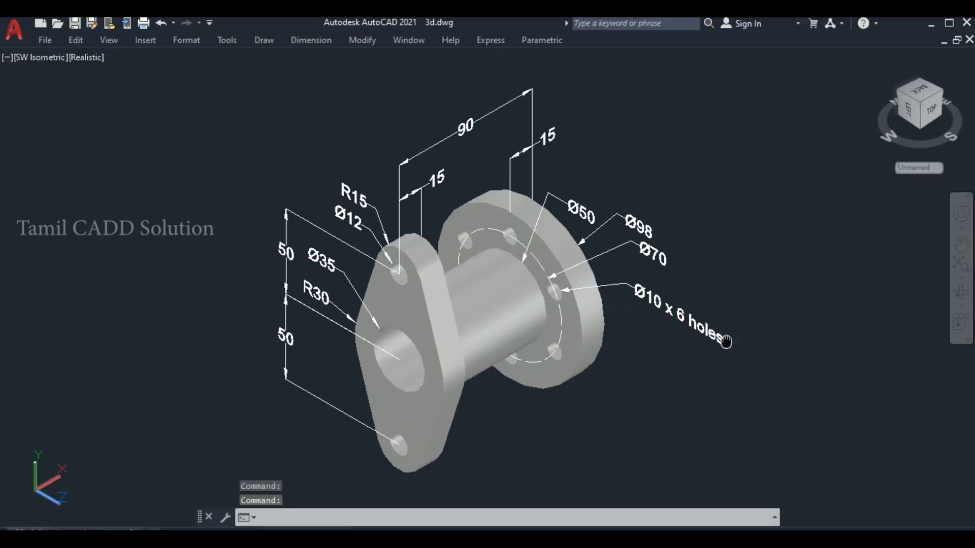
pyautogui.moveTo(655, 329)
pyautogui.mouseDown(button='middle')
pyautogui.moveTo(545, 333)
pyautogui.moveTo(585, 322)
pyautogui.mouseUp(button='middle')
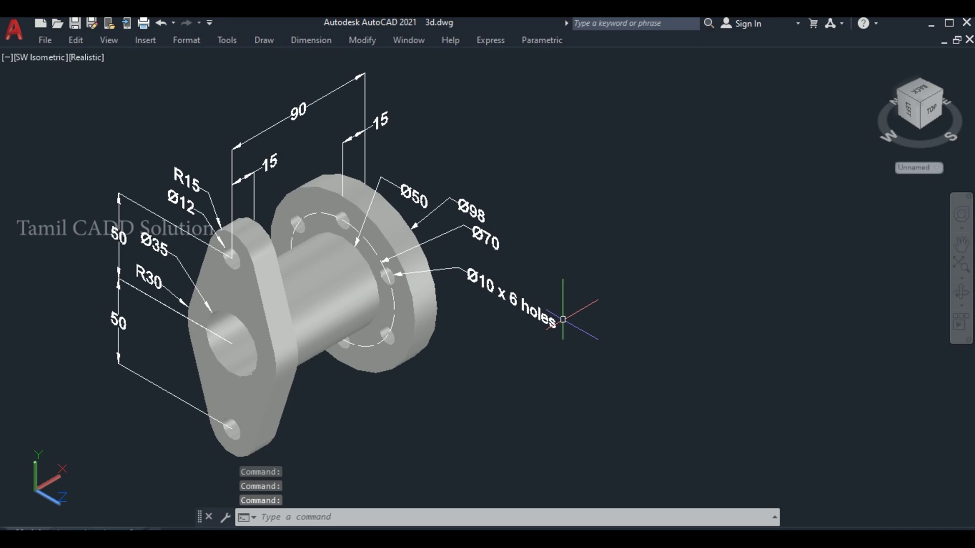